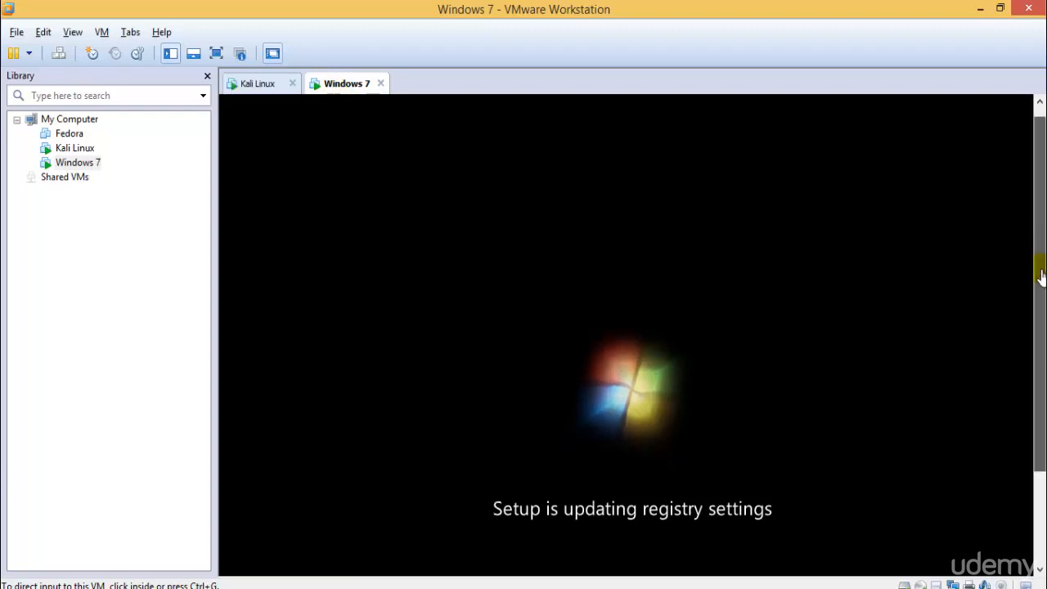
# Switch to the Kali Linux virtual machine and boot its regular 3.18.0-kali1-686-pae entry, not the recovery mode
pyautogui.click(256, 84)
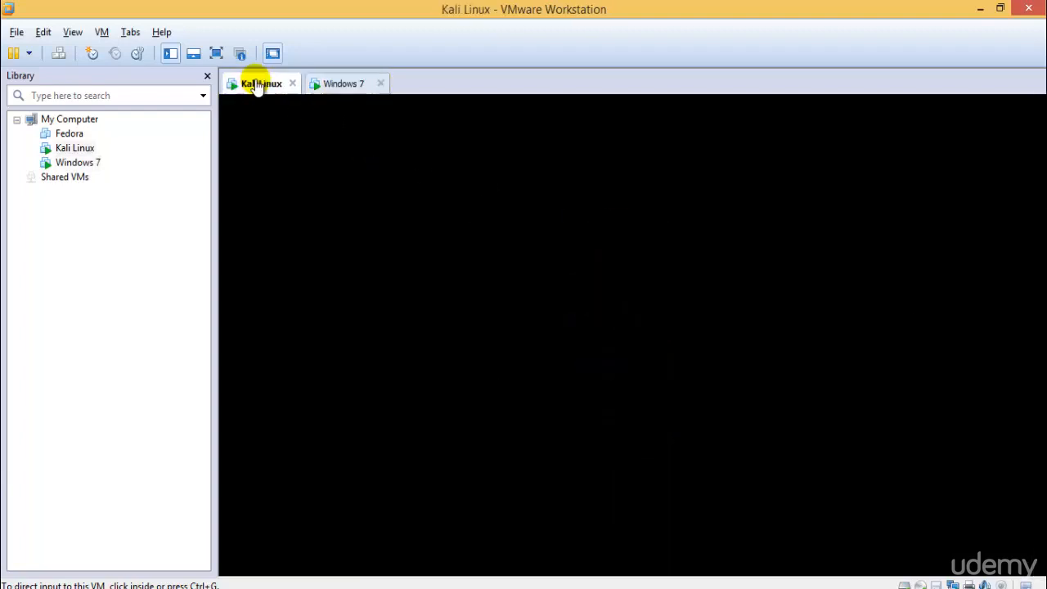
pyautogui.click(642, 223)
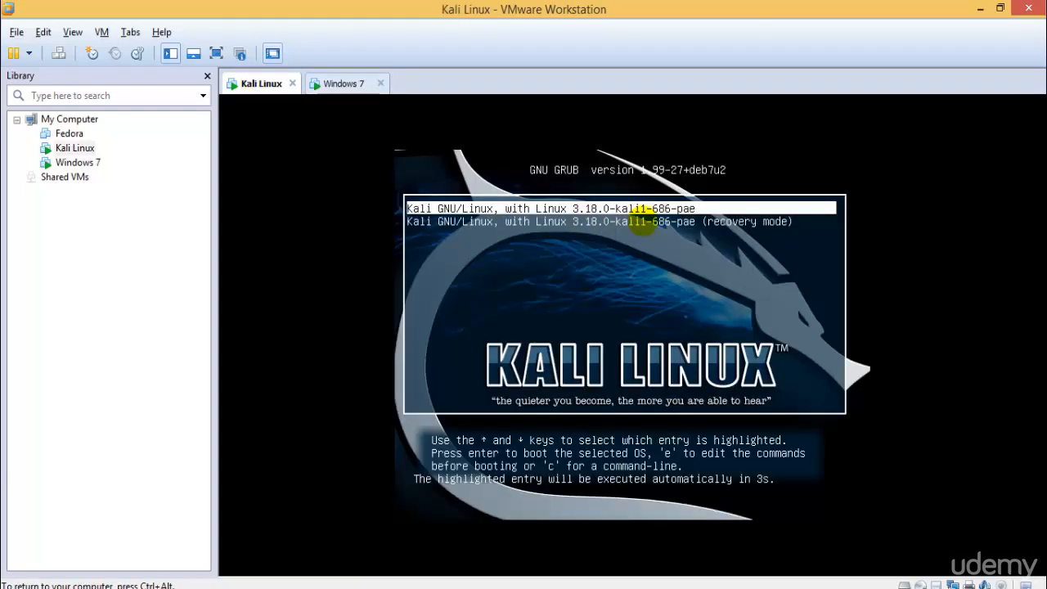
pyautogui.press('Down')
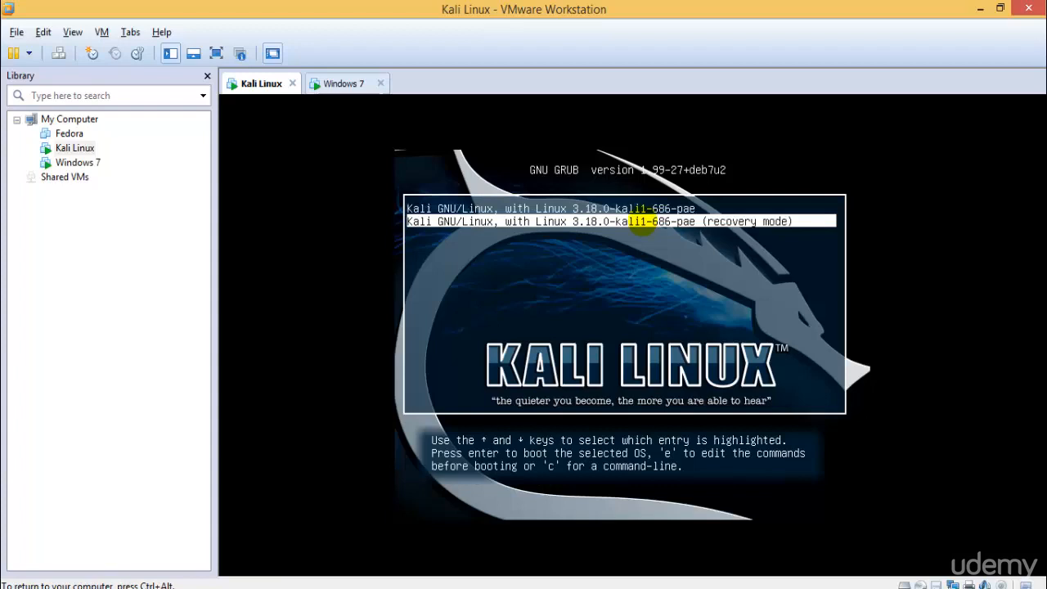
pyautogui.press('Up')
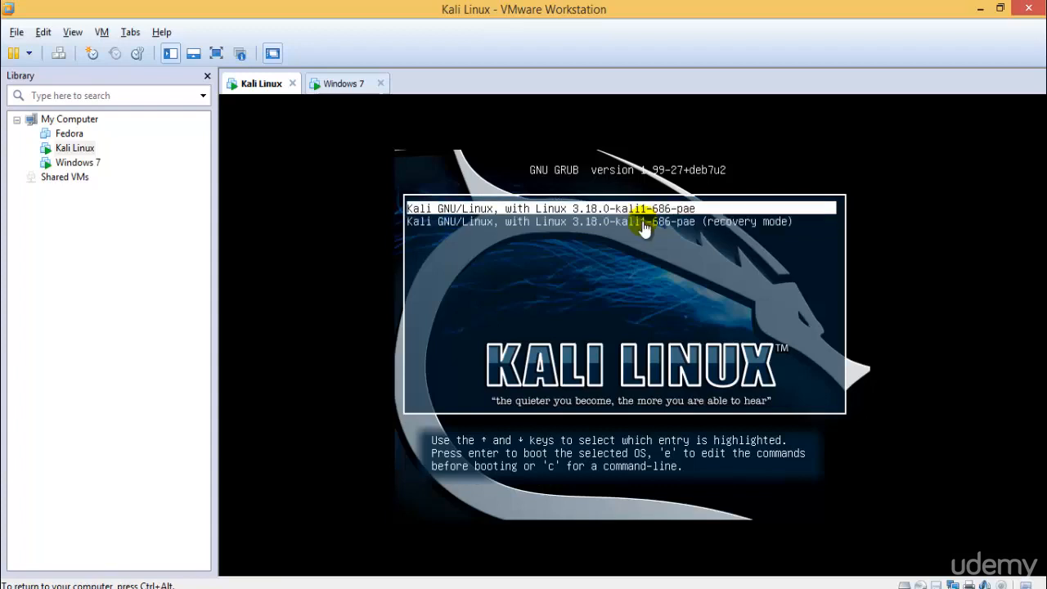
pyautogui.press('Down')
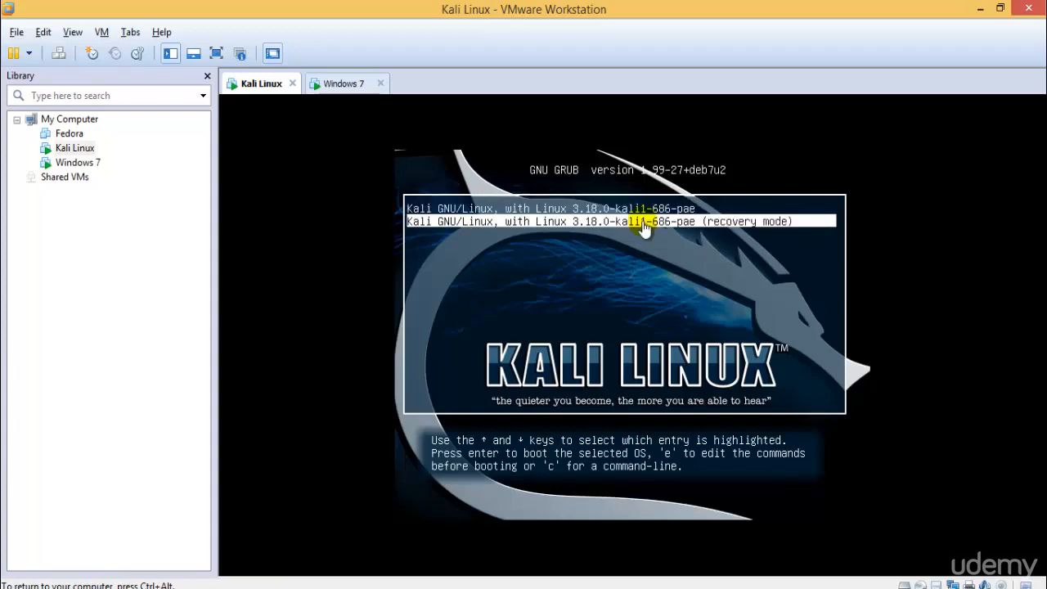
pyautogui.press('Up')
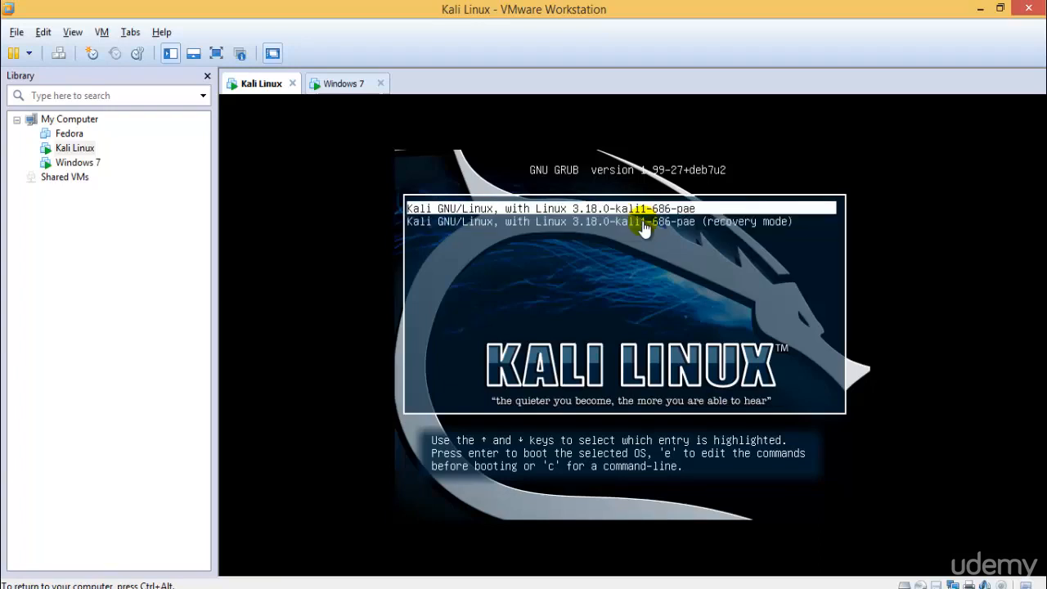
pyautogui.press('Return')
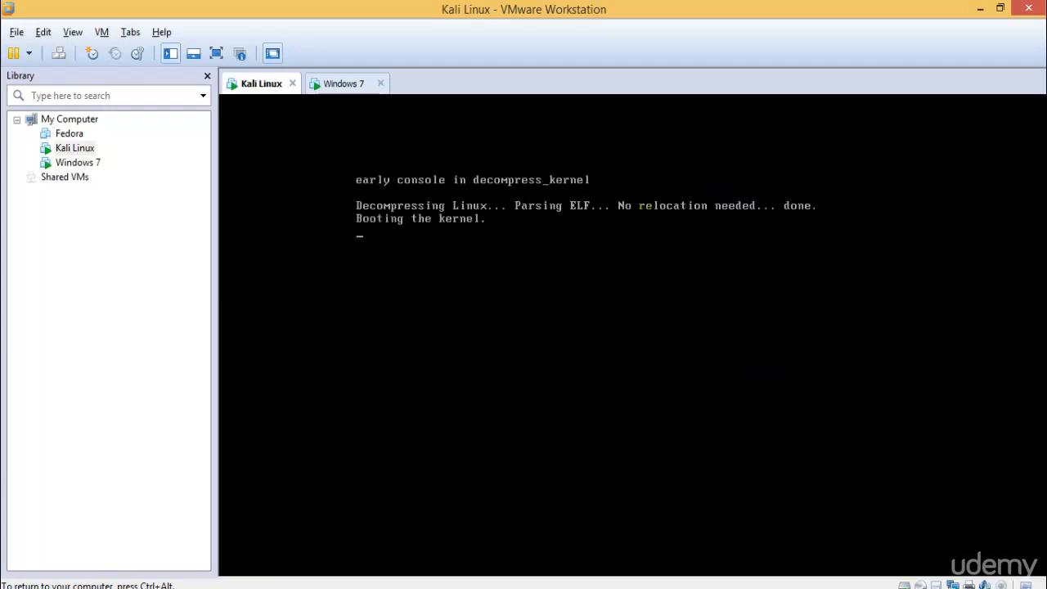
# Show the Kali Linux virtual machine in full screen and log in as root through Other with the account password
pyautogui.click(216, 53)
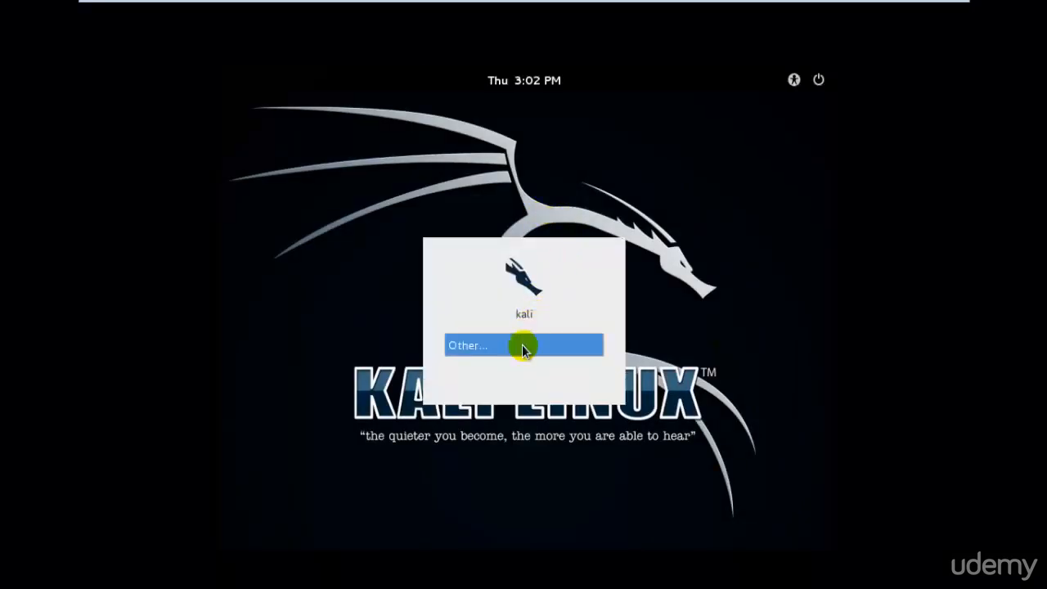
pyautogui.click(517, 349)
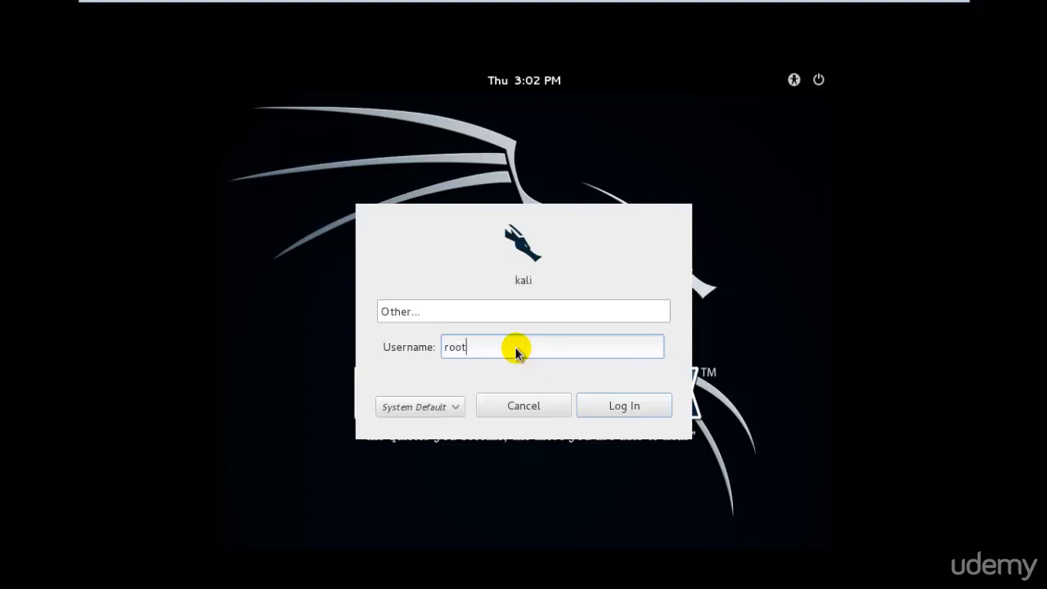
pyautogui.press('Return')
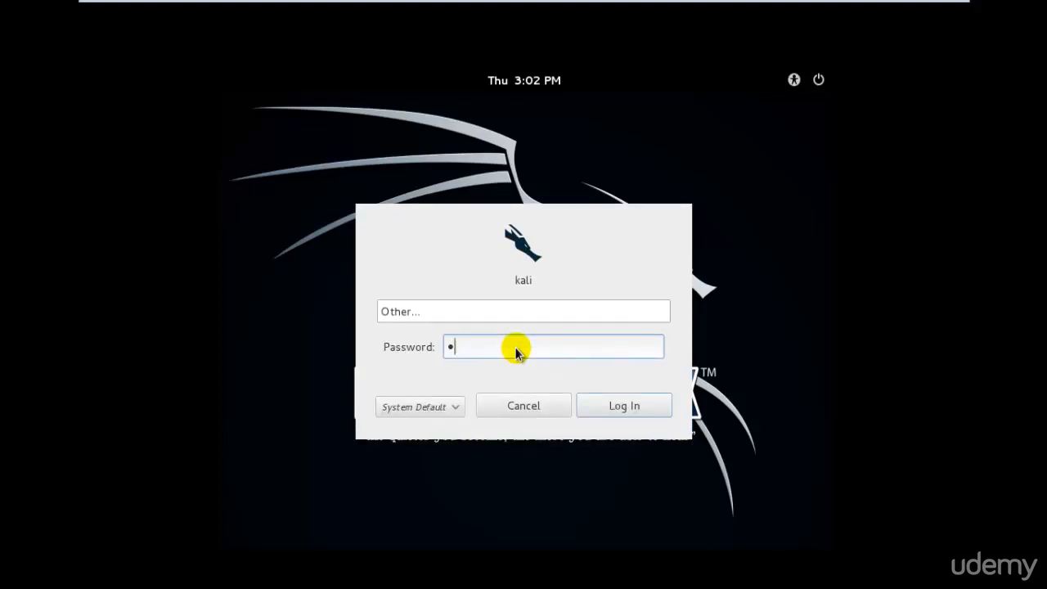
pyautogui.press('Return')
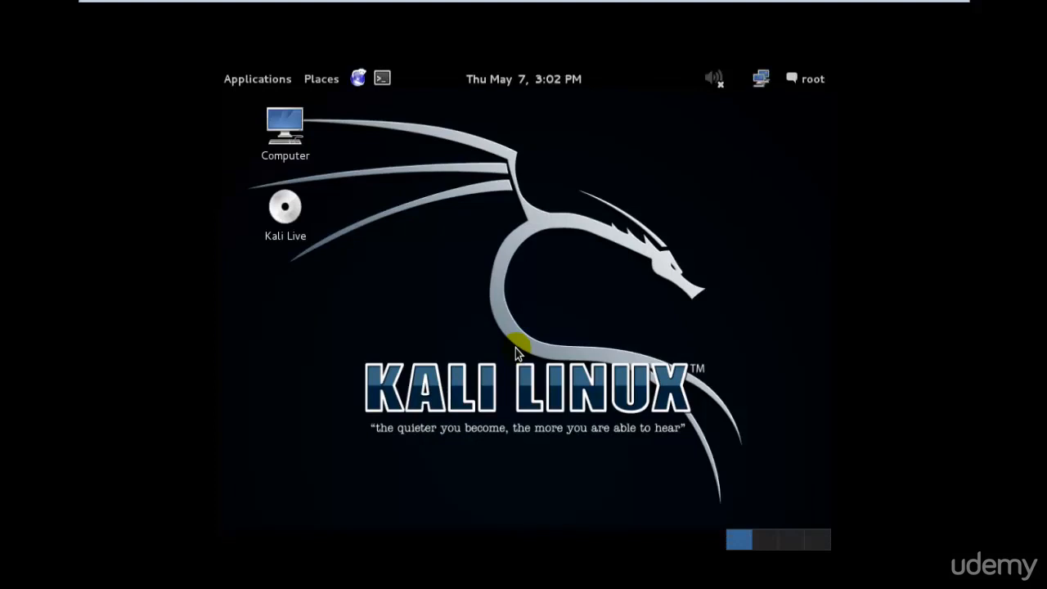
# Open Kali's System Settings and check the Windows 7 virtual machine's installation progress before returning to Kali in full screen
pyautogui.click(812, 79)
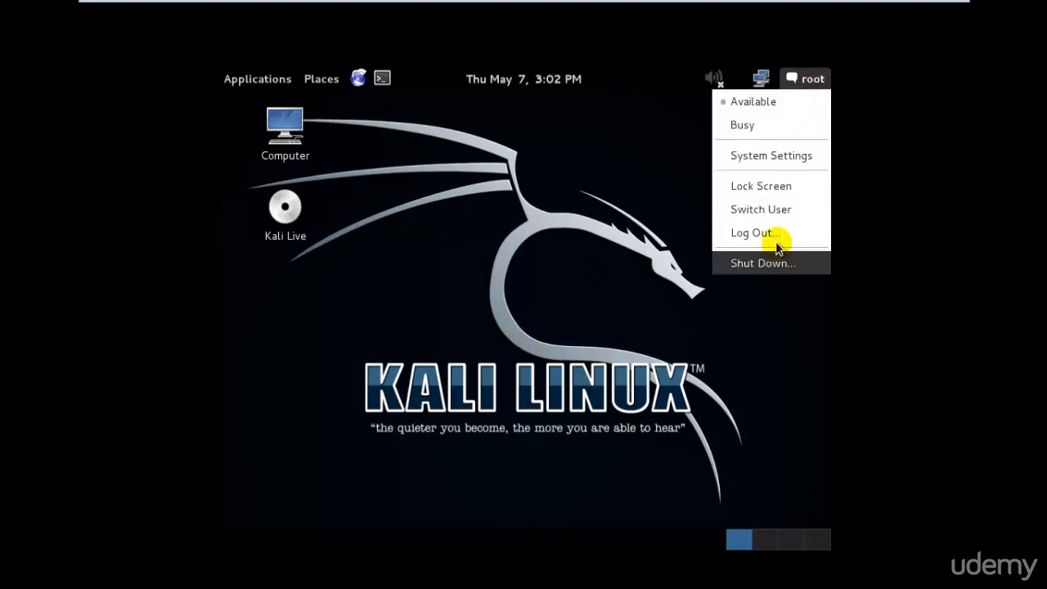
pyautogui.click(787, 154)
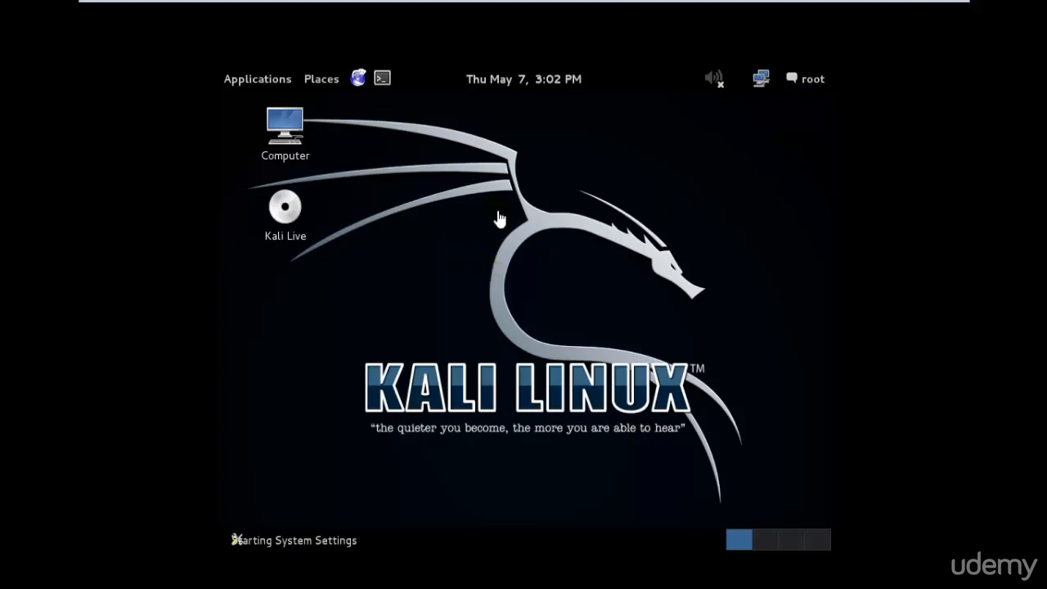
pyautogui.click(934, 11)
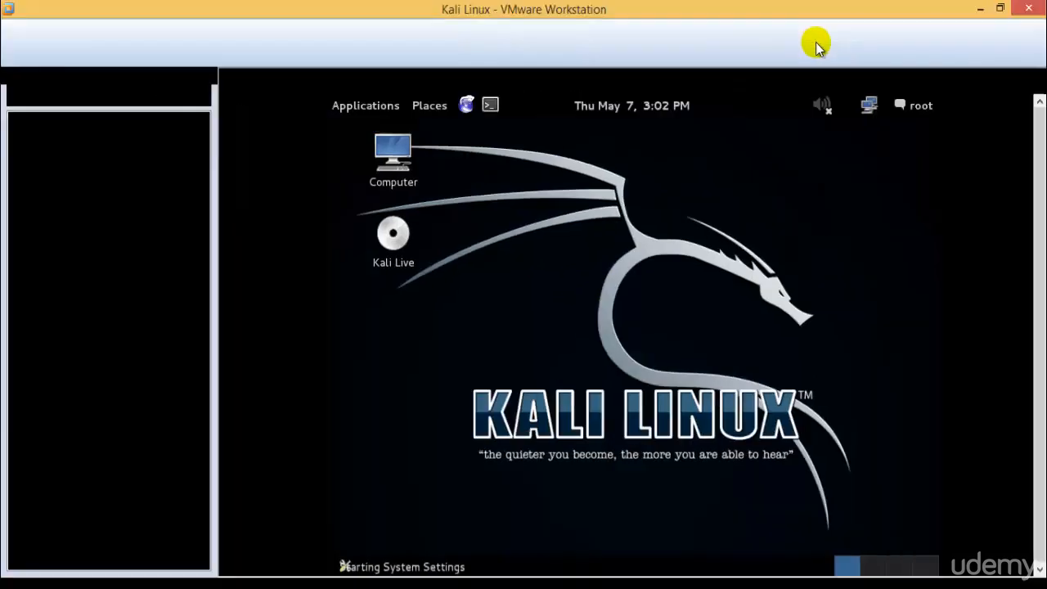
pyautogui.click(327, 85)
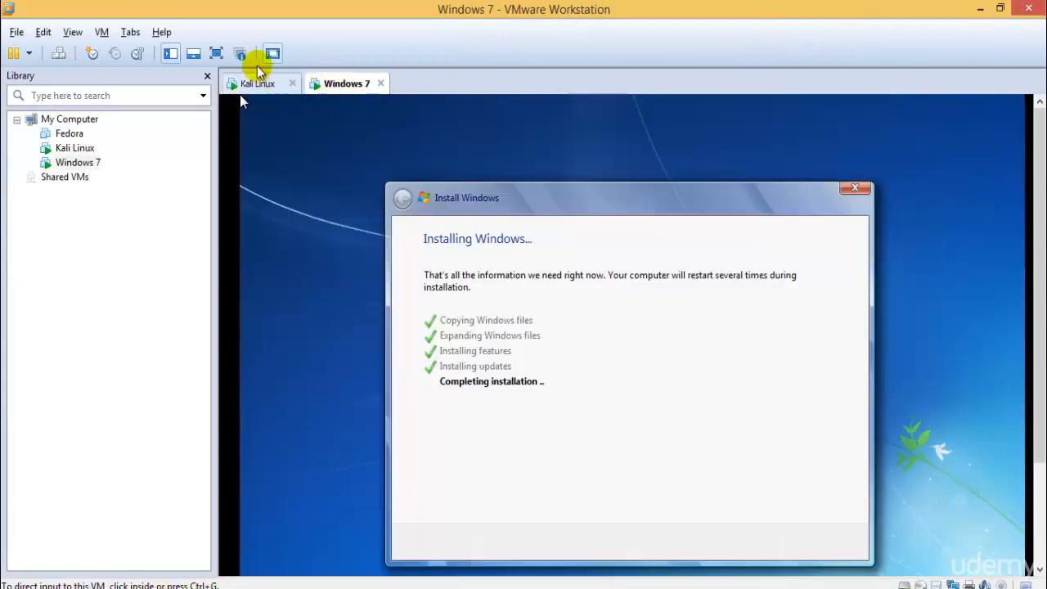
pyautogui.click(250, 84)
pyautogui.click(216, 53)
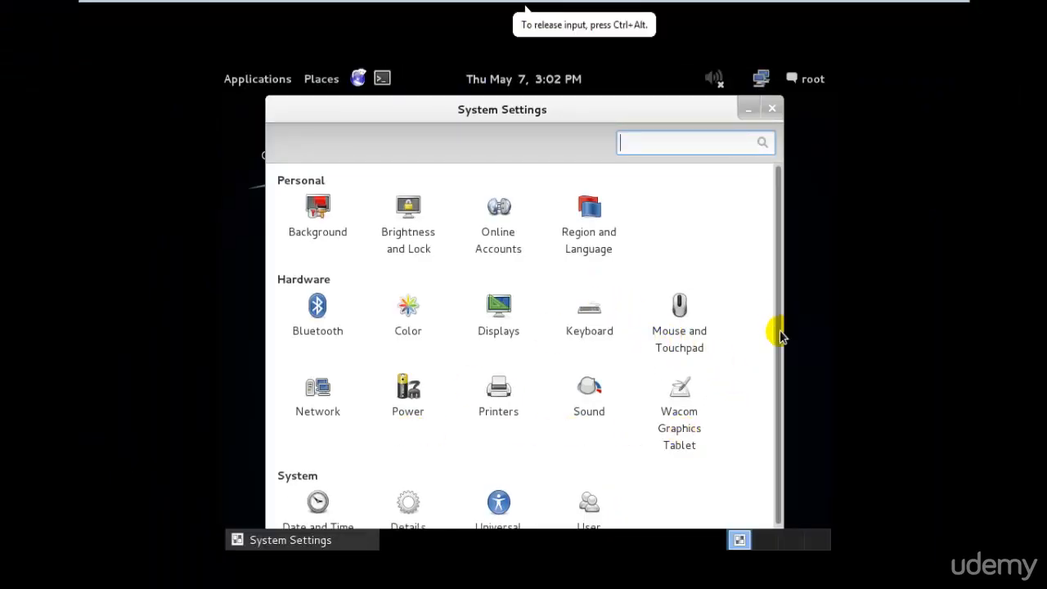
# Set Kali's display resolution to 1360 x 768 (16:9), keep the new configuration and close the Displays settings
pyautogui.moveTo(780, 330); pyautogui.dragTo(795, 309)
pyautogui.click(498, 309)
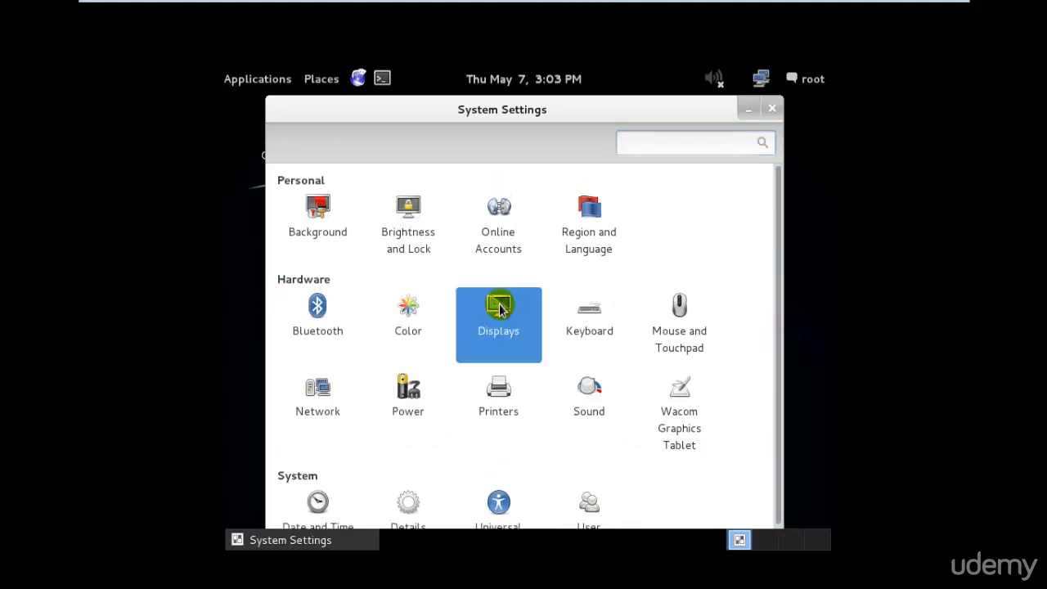
pyautogui.click(490, 392)
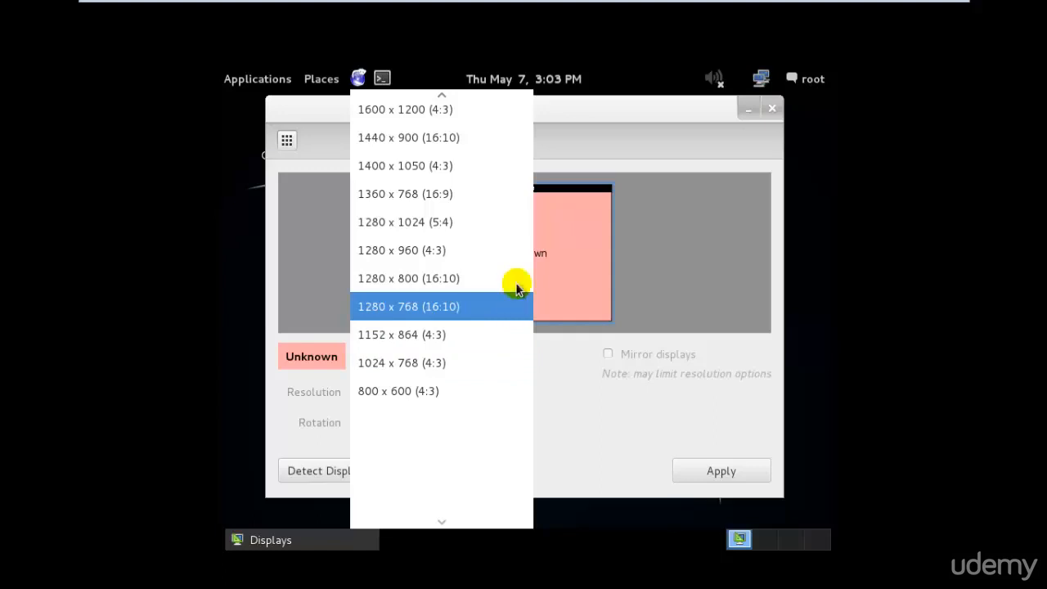
pyautogui.click(513, 201)
pyautogui.click(706, 472)
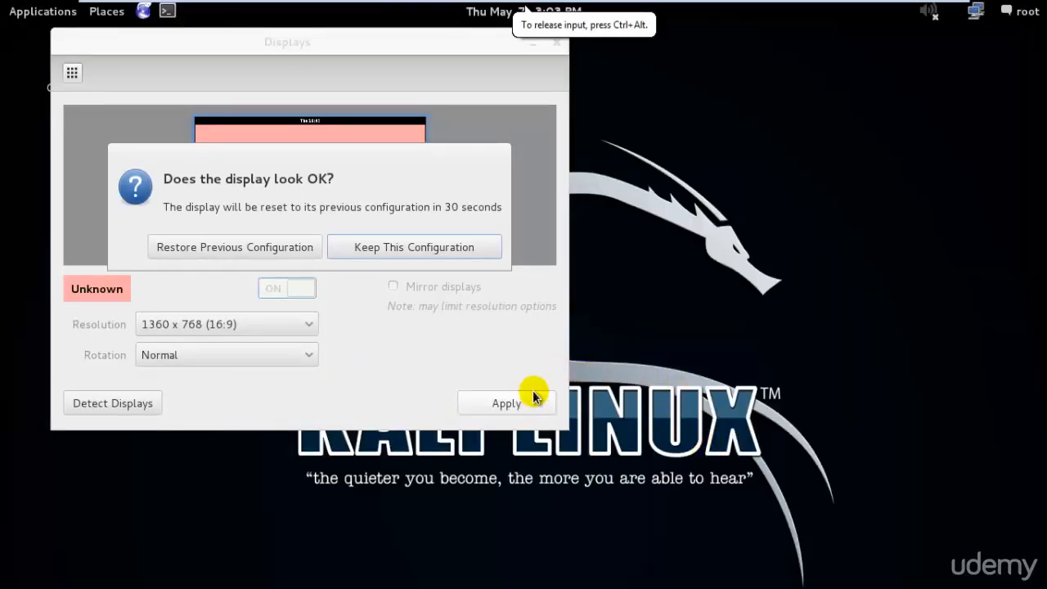
pyautogui.click(376, 249)
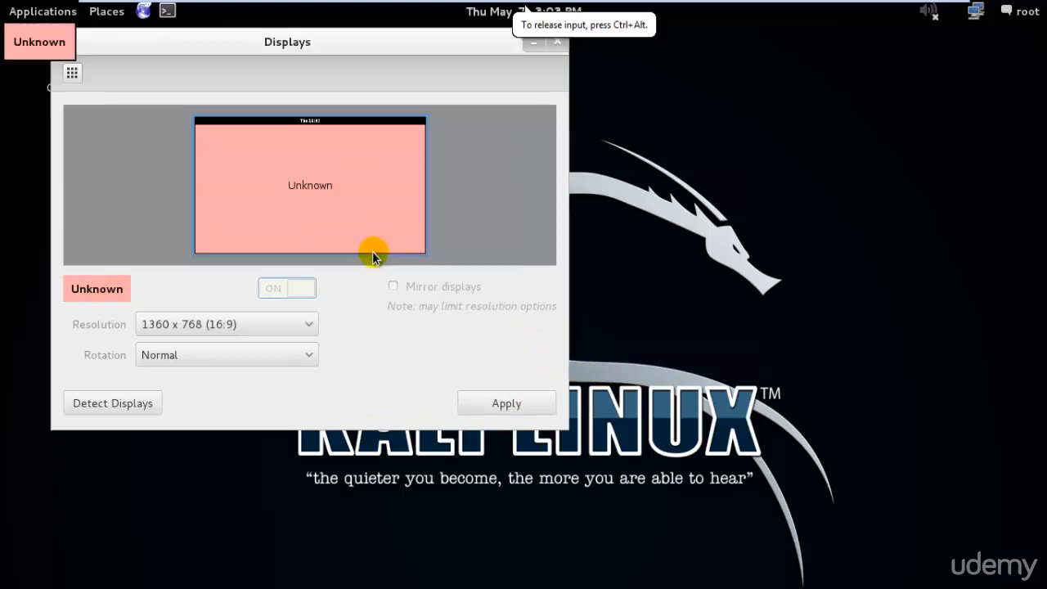
pyautogui.click(558, 42)
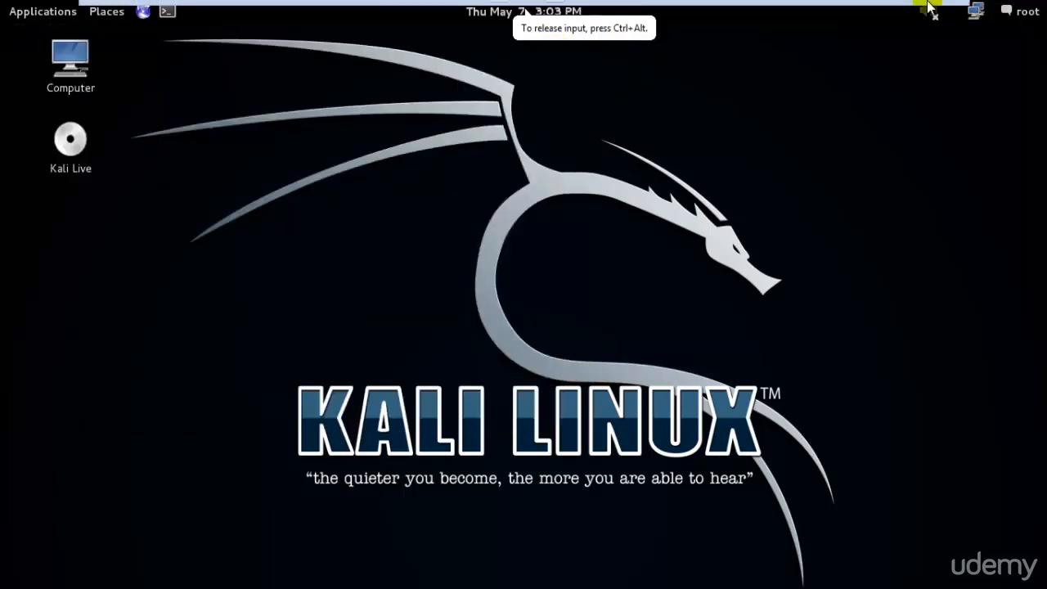
# Leave full screen, start Install VMware Tools for the Kali Linux virtual machine and dismiss the installation hint
pyautogui.click(931, 12)
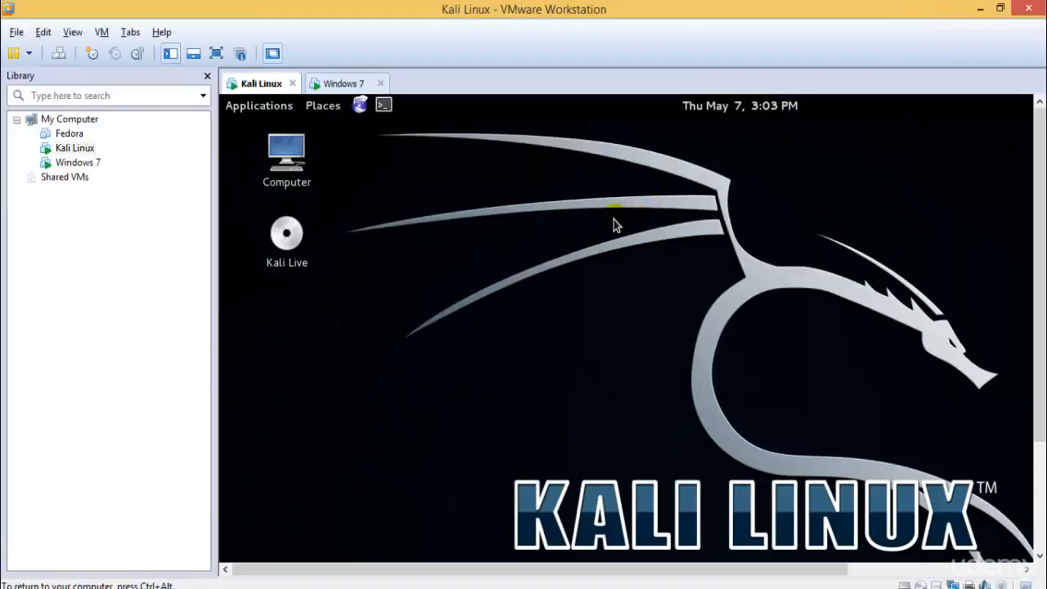
pyautogui.rightClick(67, 153)
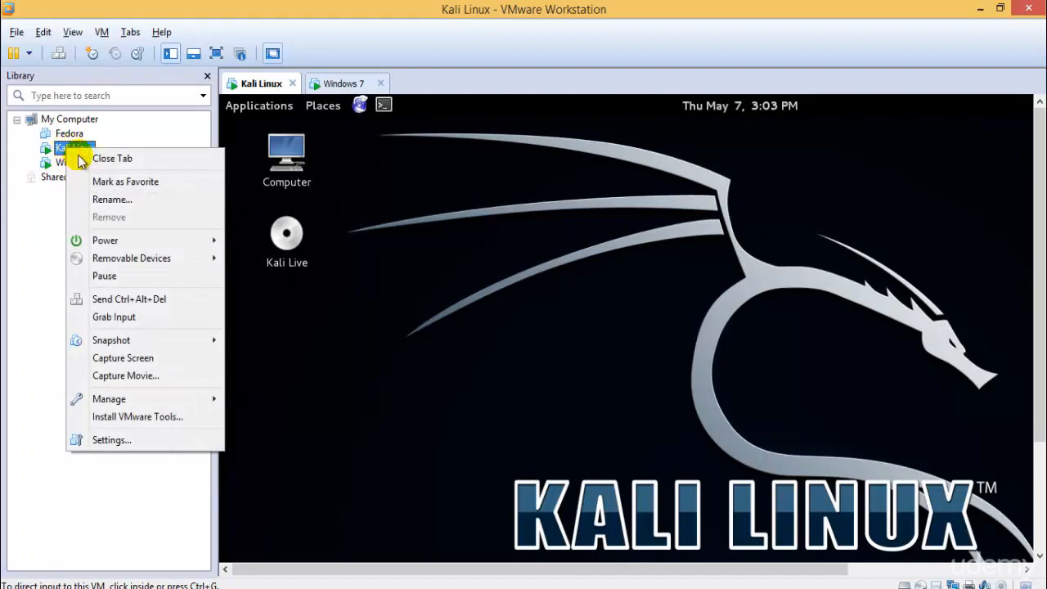
pyautogui.click(145, 416)
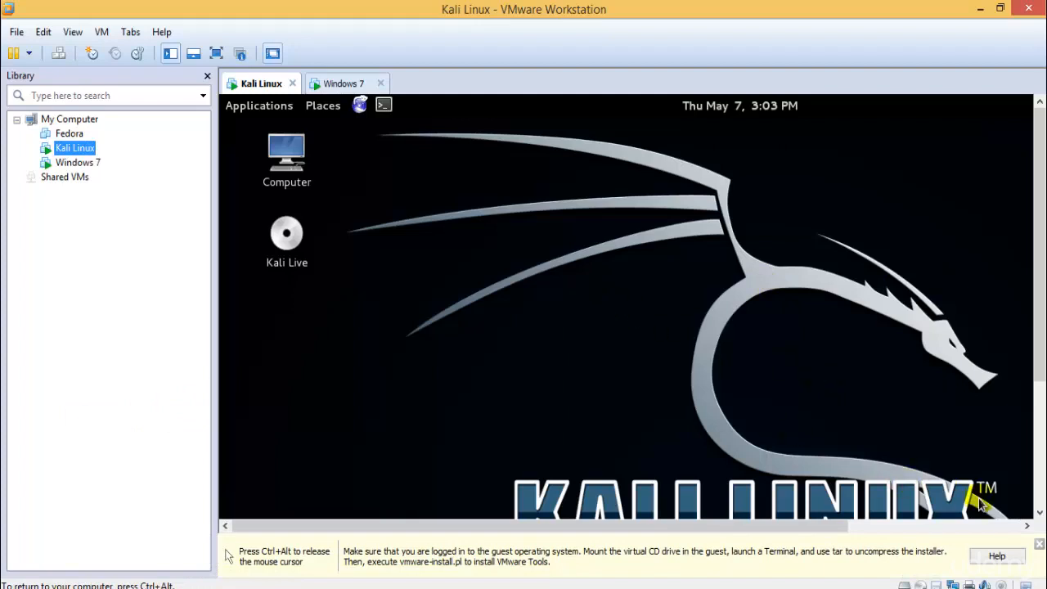
pyautogui.hotkey('ctrl', 'alt')
pyautogui.click(1038, 544)
pyautogui.click(592, 291)
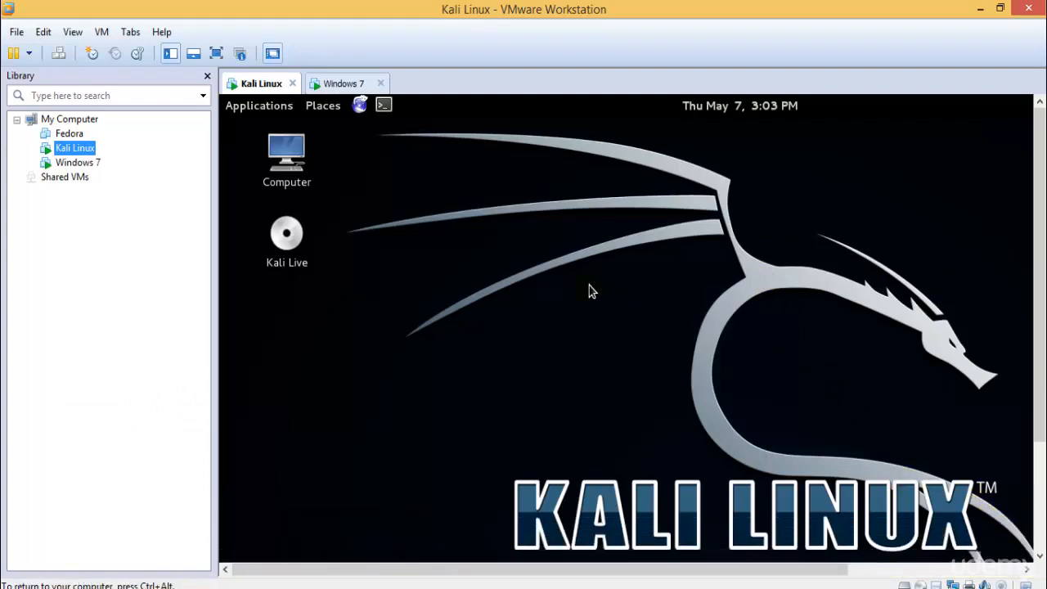
pyautogui.hotkey('ctrl', 'alt')
pyautogui.click(339, 83)
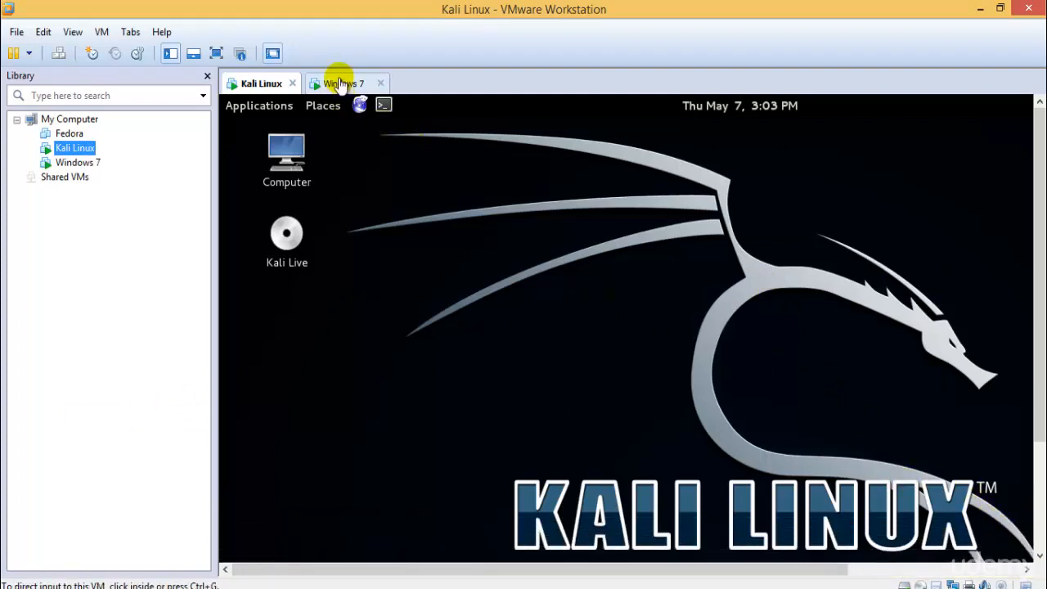
pyautogui.click(263, 86)
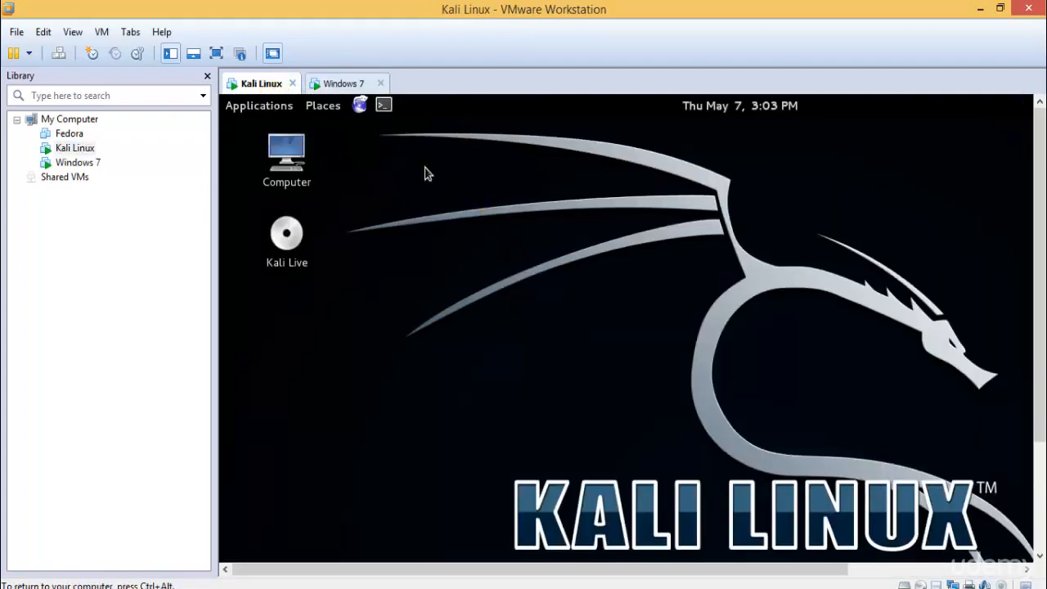
pyautogui.click(215, 53)
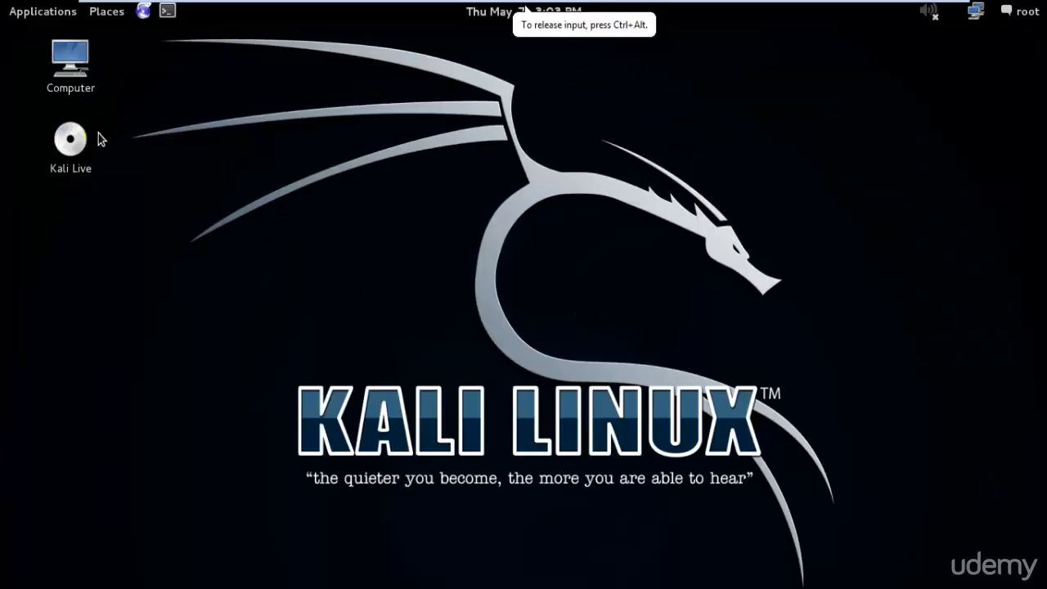
pyautogui.moveTo(856, 9)
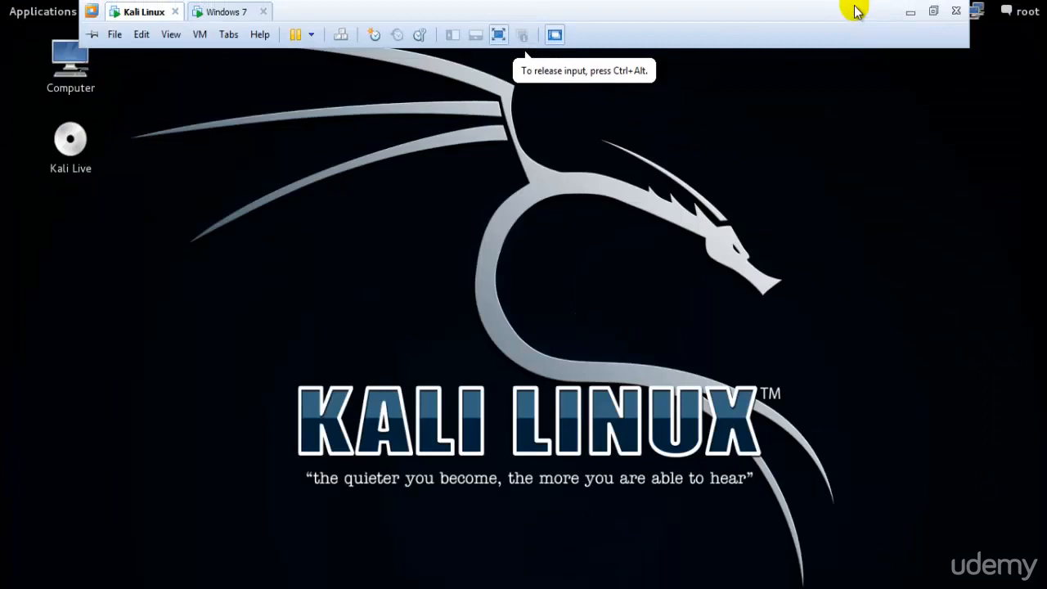
# Leave full screen, search in Chrome for "install vmware tools on kali linux" and open the docs.kali.org result in a new tab
pyautogui.click(935, 11)
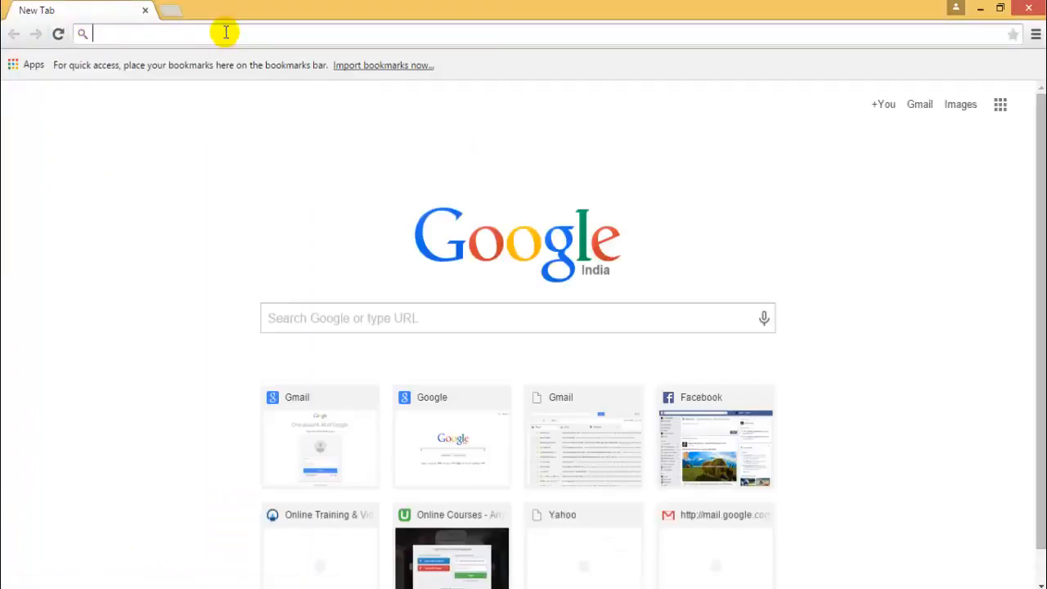
pyautogui.write('install vm')
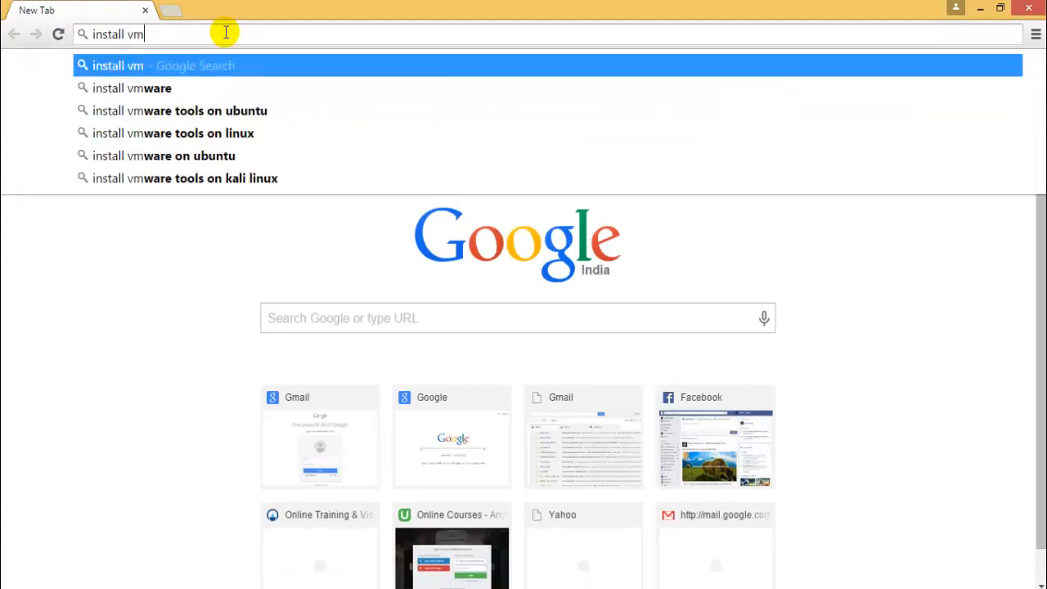
pyautogui.write('ware pla')
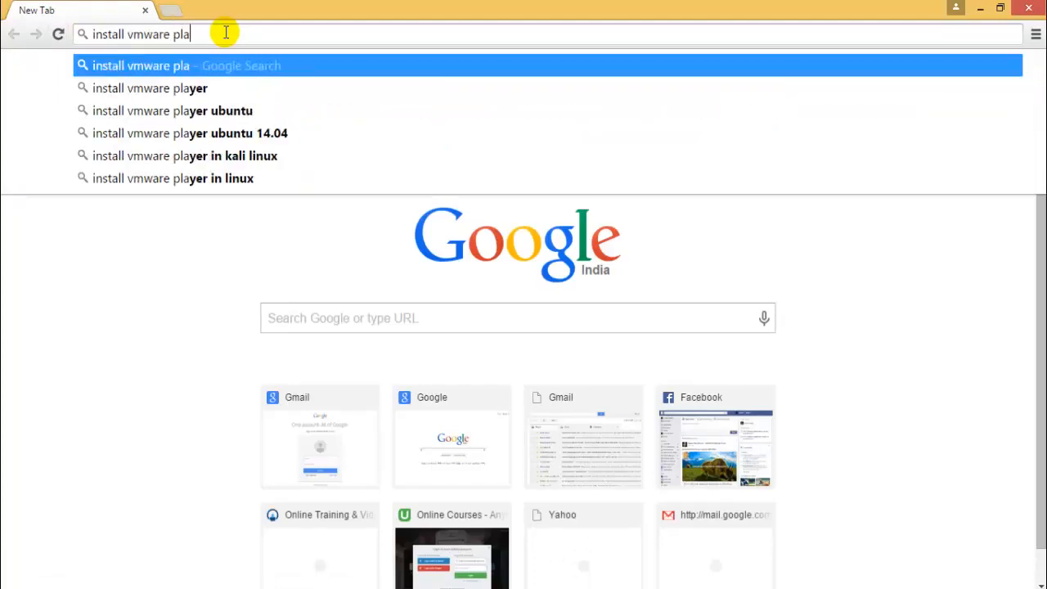
pyautogui.write('yer o')
pyautogui.press('BackSpace')
pyautogui.press('BackSpace')
pyautogui.press('BackSpace')
pyautogui.press('BackSpace')
pyautogui.press('BackSpace')
pyautogui.press('BackSpace')
pyautogui.press('BackSpace')
pyautogui.press('BackSpace')
pyautogui.press('BackSpace')
pyautogui.press('BackSpace')
pyautogui.press('BackSpace')
pyautogui.press('BackSpace')
pyautogui.press('BackSpace')
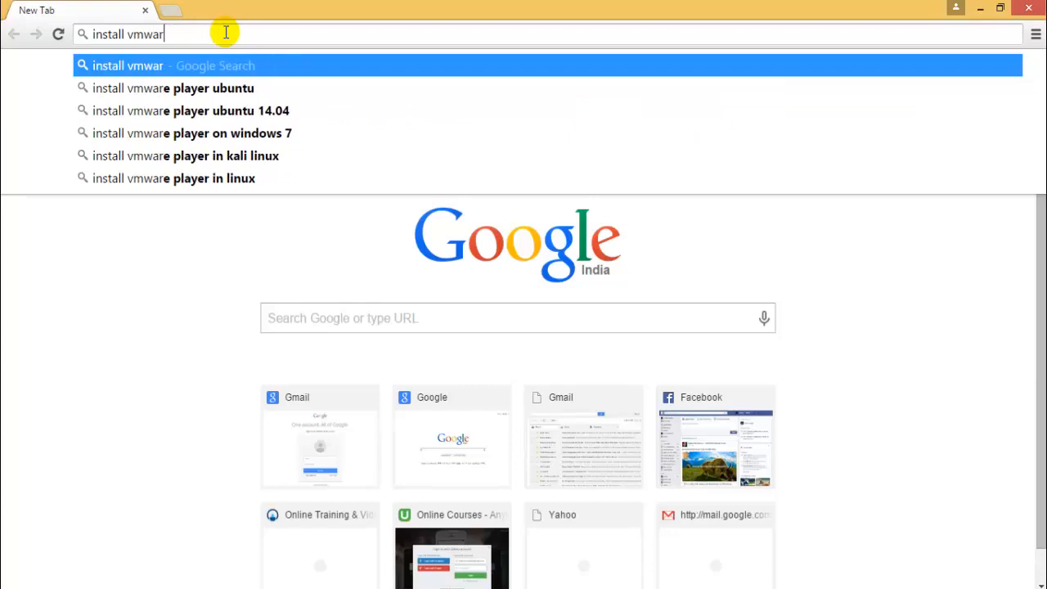
pyautogui.press('BackSpace')
pyautogui.press('BackSpace')
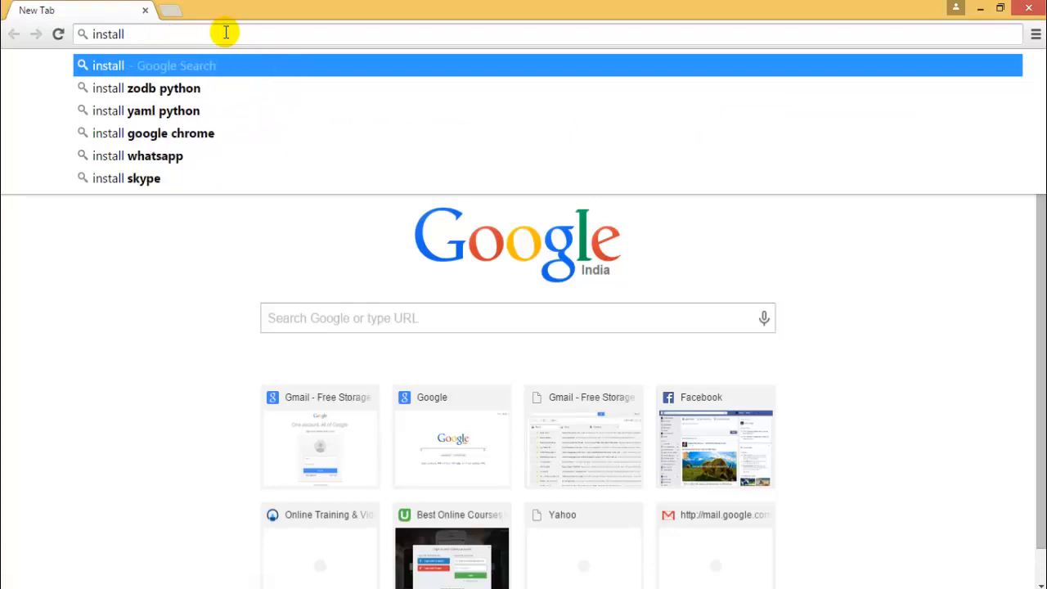
pyautogui.write('vmwa')
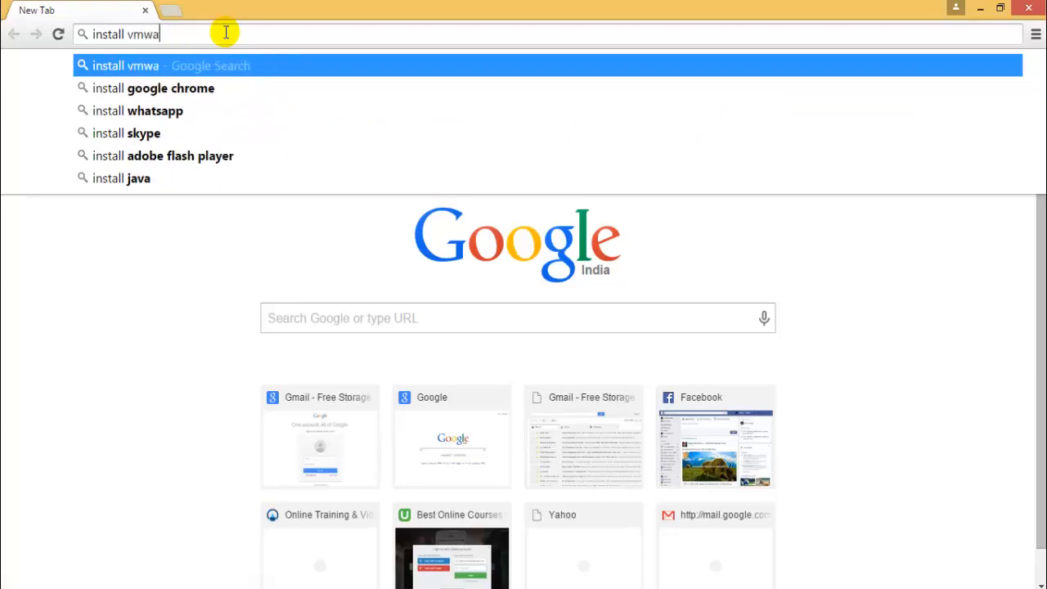
pyautogui.write('re tools on ')
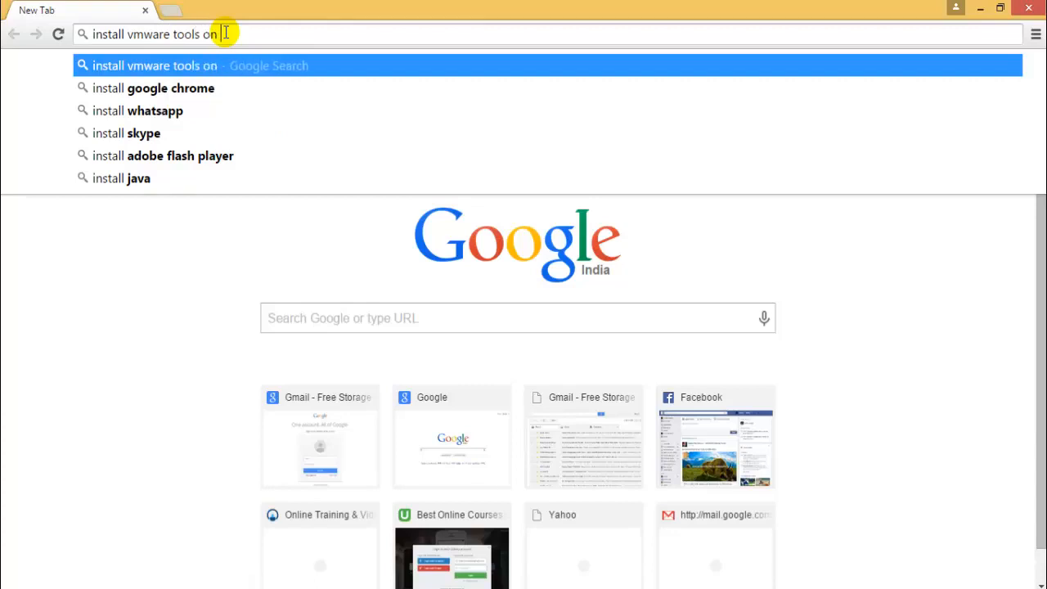
pyautogui.write('kali linux')
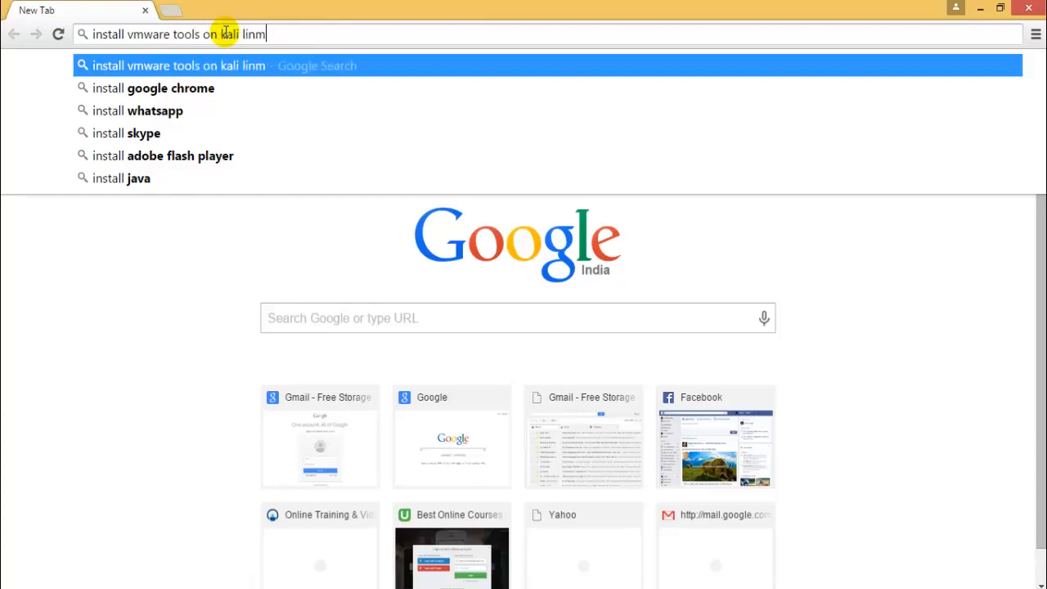
pyautogui.press('Return')
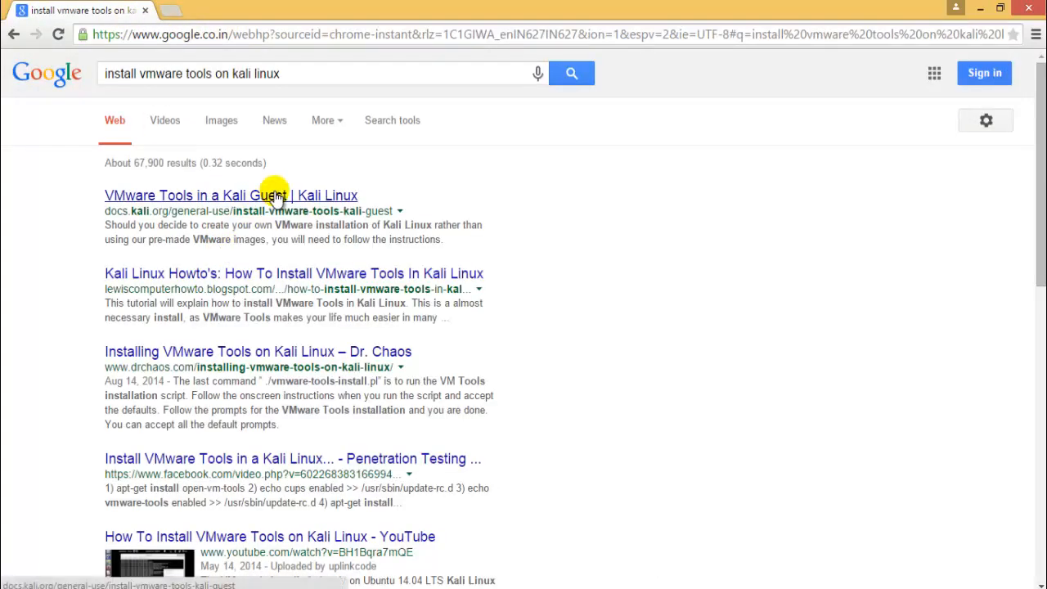
pyautogui.middleClick(273, 194)
pyautogui.click(278, 8)
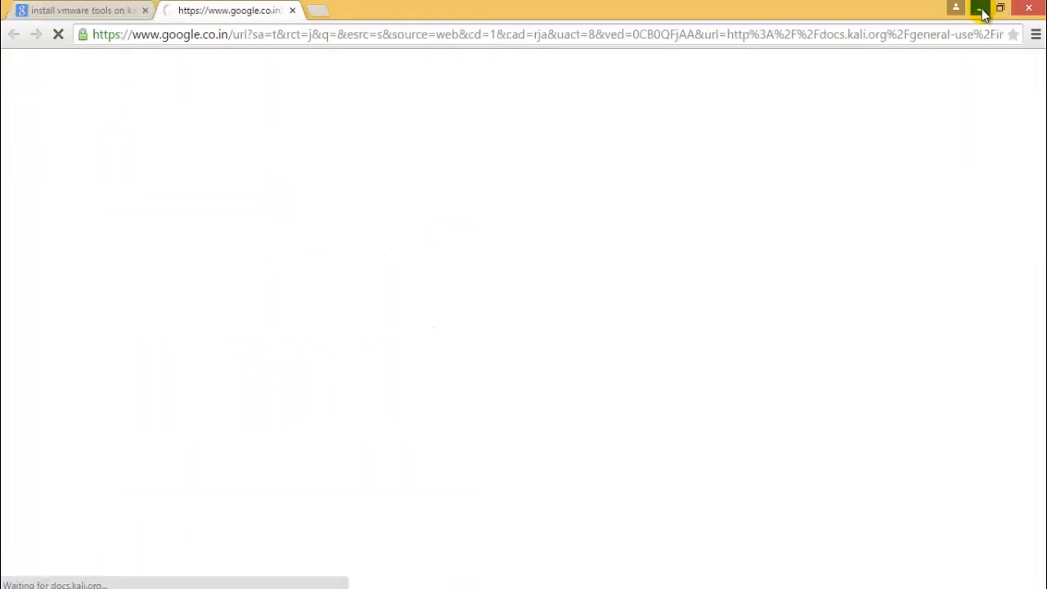
# Switch to VMware Workstation, check the Windows 7 virtual machine's startup and return to the Kali Linux machine
pyautogui.click(980, 8)
pyautogui.click(348, 85)
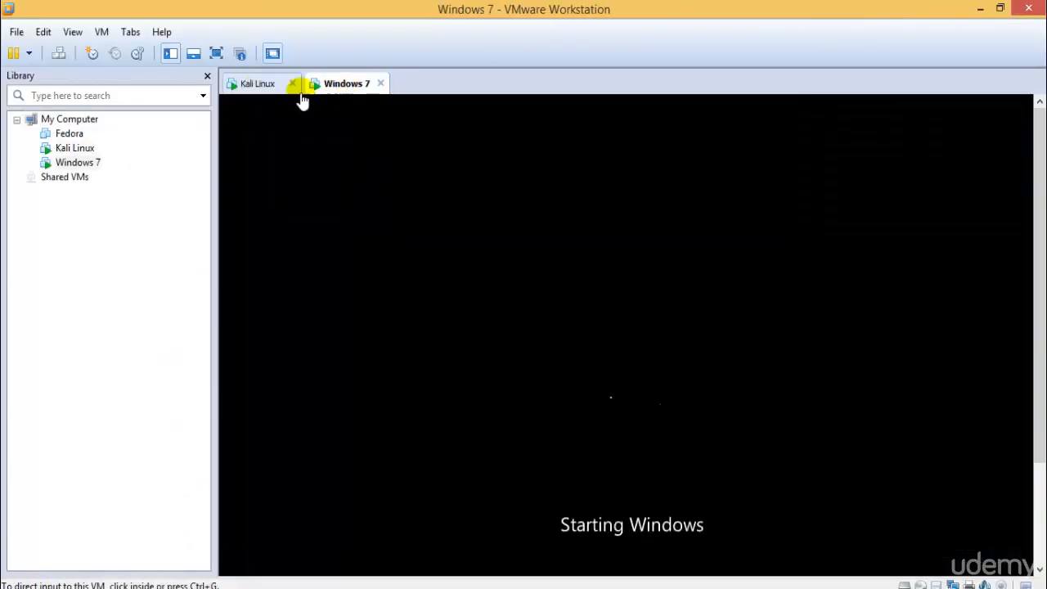
pyautogui.click(271, 85)
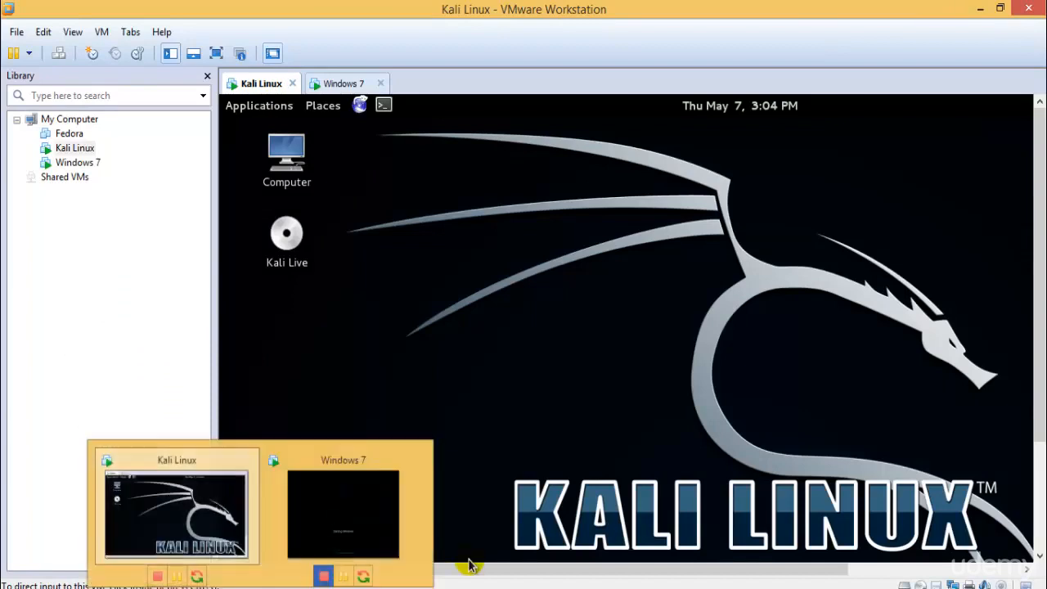
# Switch to Chrome and log in to the network login page with username demo and the account password
pyautogui.click(131, 586)
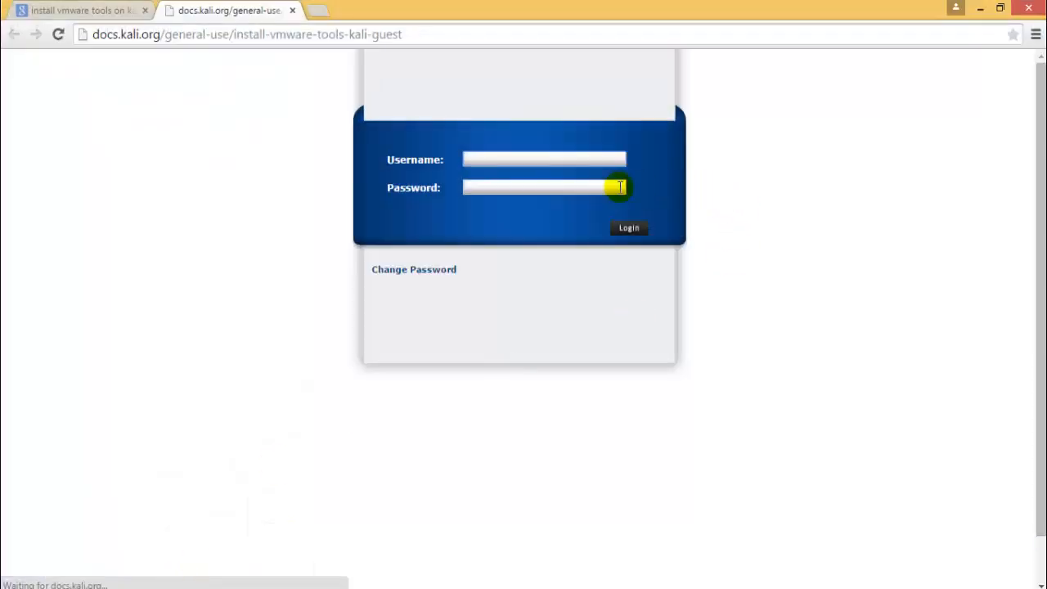
pyautogui.write('demo')
pyautogui.press('Tab')
pyautogui.write('••')
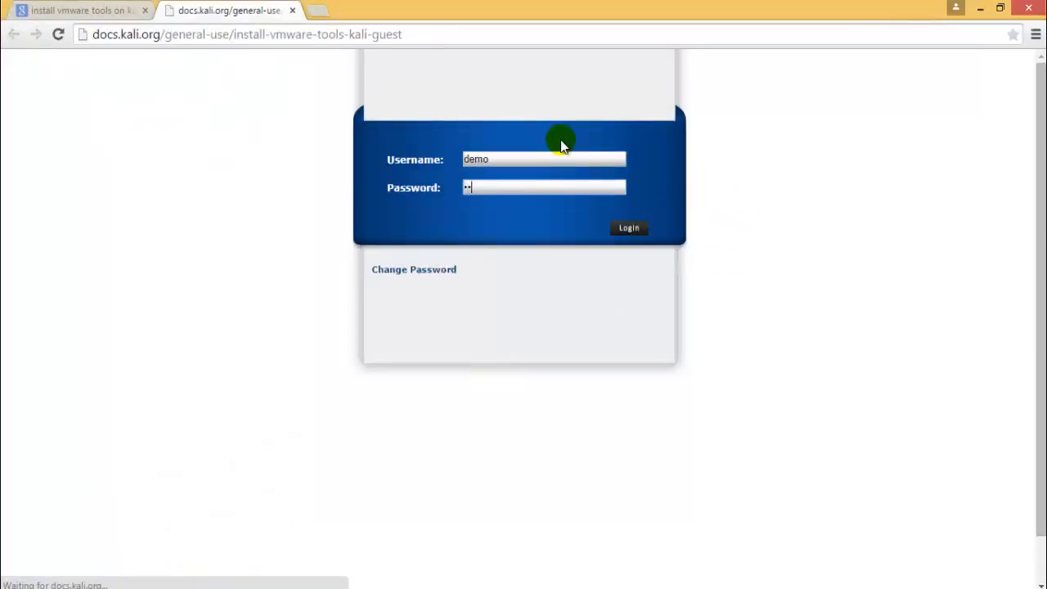
pyautogui.write('•••••')
pyautogui.press('Return')
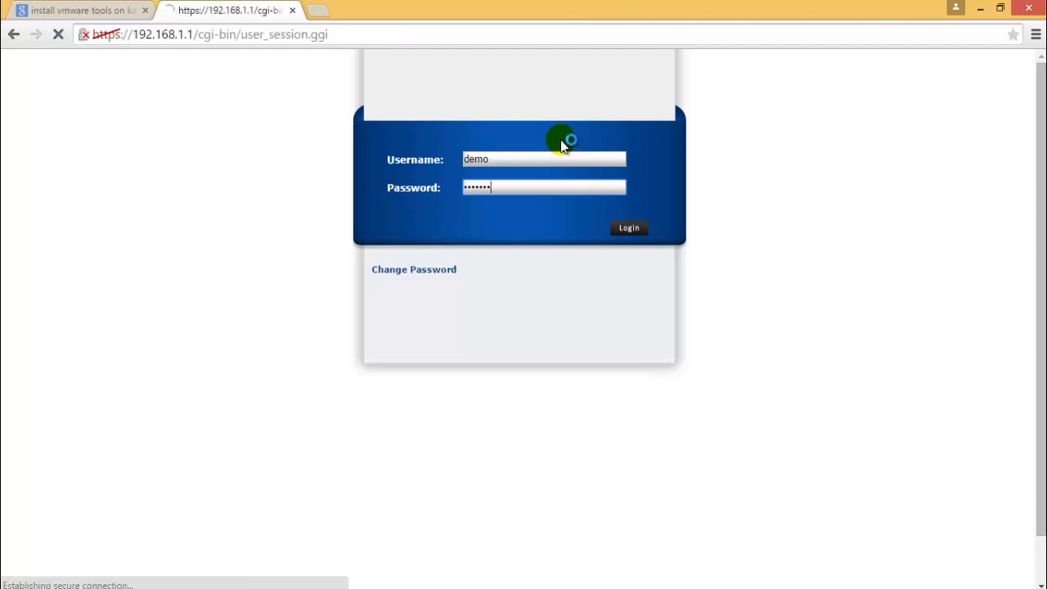
# Proceed to 192.168.1.1 despite the certificate warning and agree to log out the existing user session
pyautogui.click(363, 358)
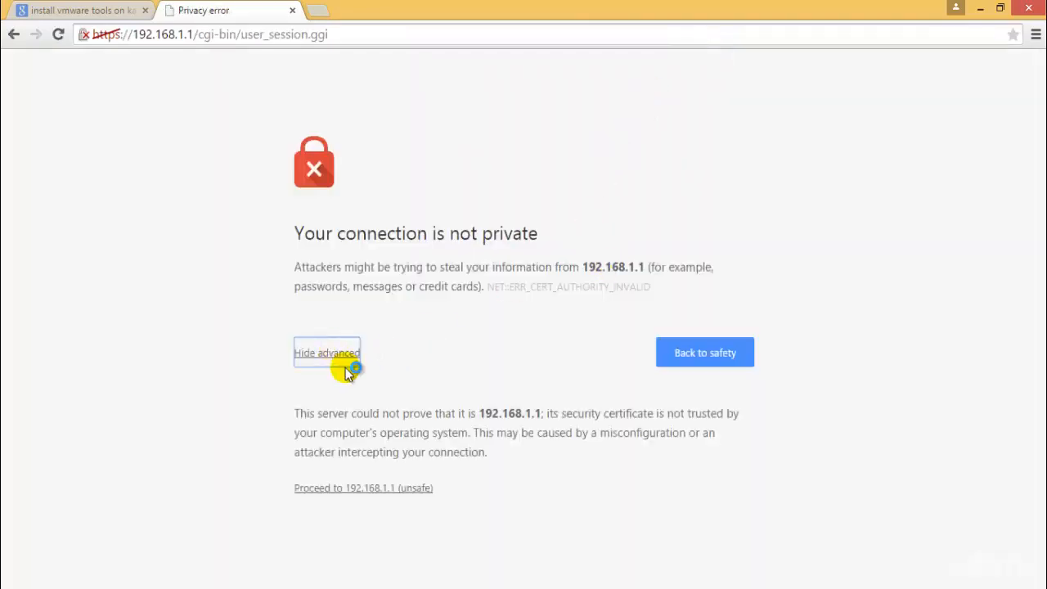
pyautogui.click(375, 488)
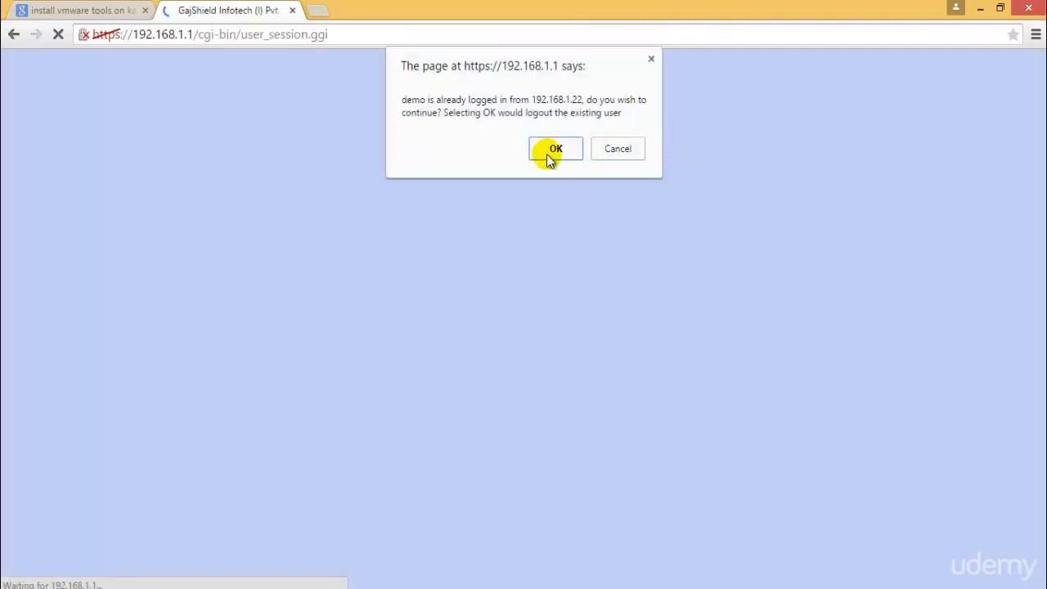
pyautogui.click(548, 150)
pyautogui.click(899, 156)
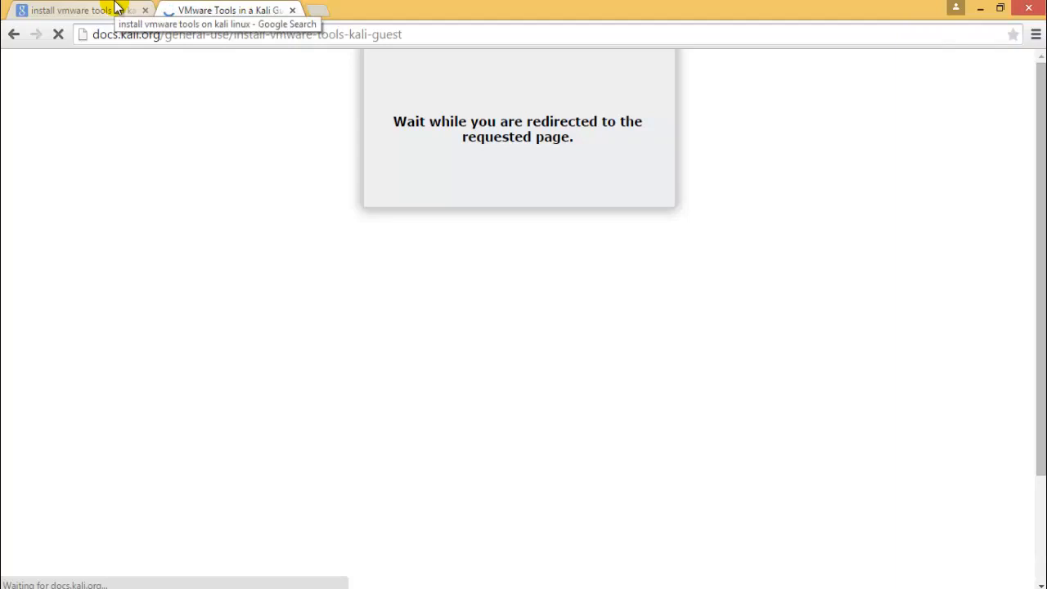
# Switch to VMware Workstation, check the Windows 7 setup progress and go back to the Kali Linux virtual machine
pyautogui.click(259, 587)
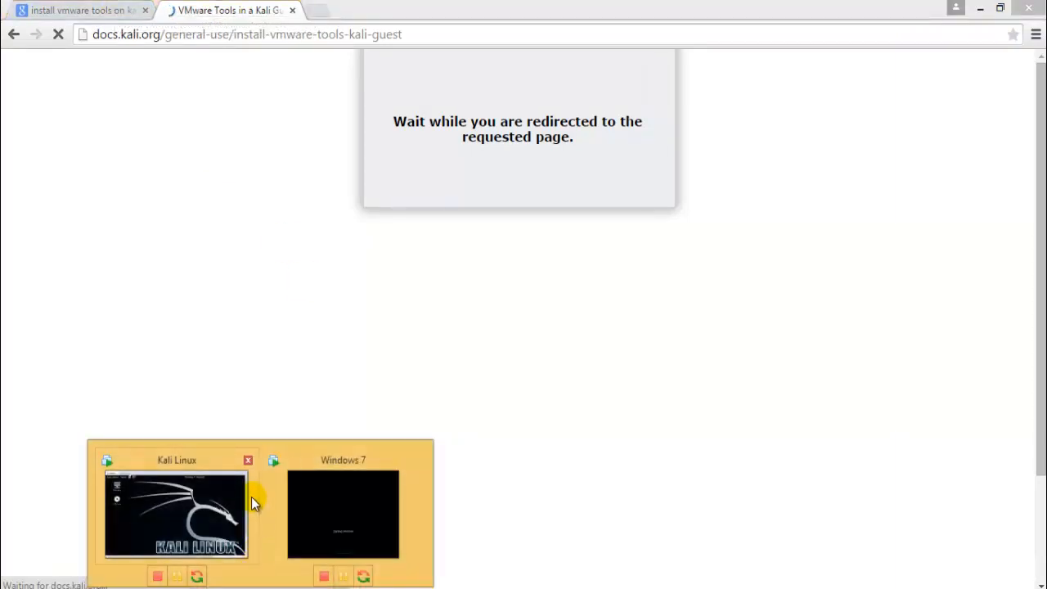
pyautogui.click(352, 494)
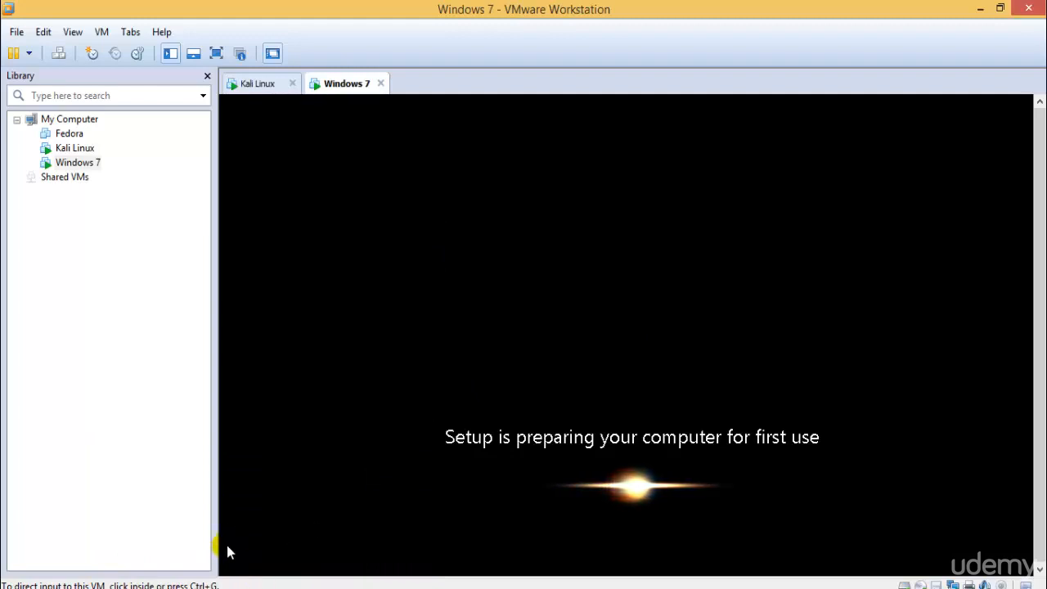
pyautogui.click(229, 586)
pyautogui.click(191, 513)
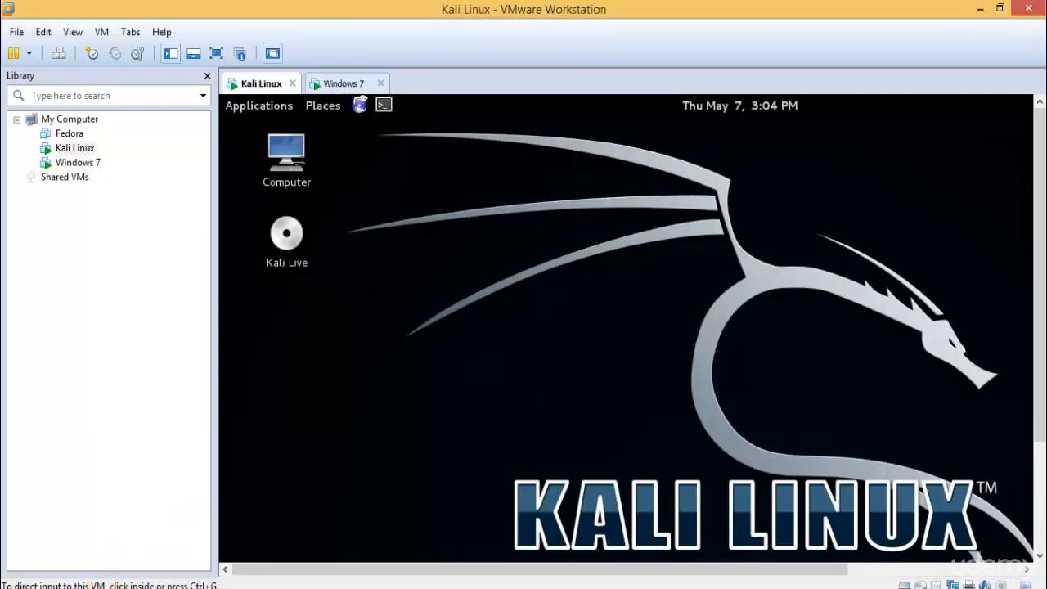
# Switch to Chrome and read the Kali documentation's instructions for installing open-vm-tools and VMware Tools
pyautogui.click(106, 586)
pyautogui.scroll(-7, 619, 402)
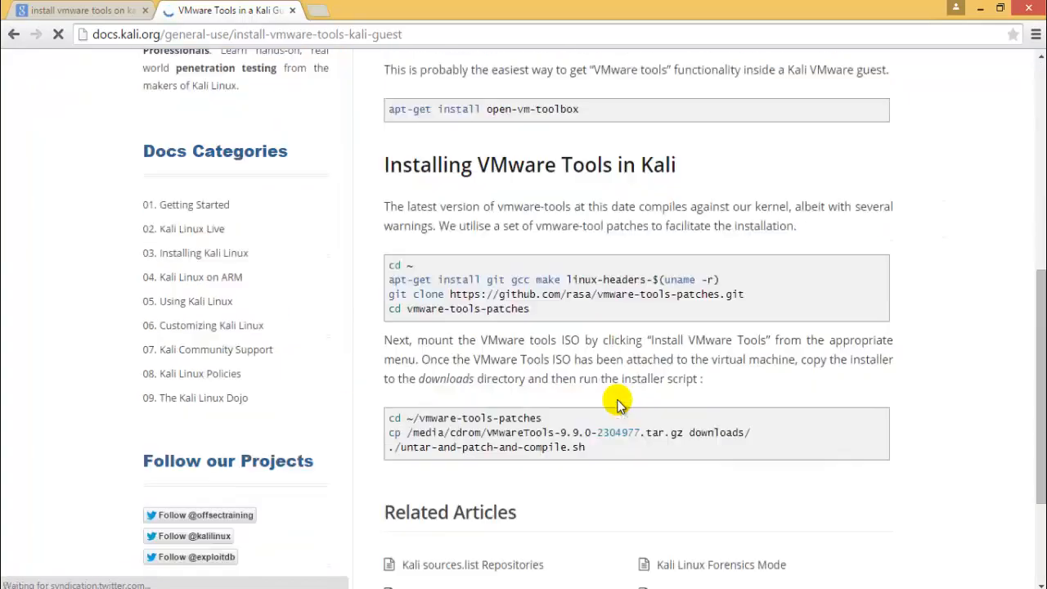
pyautogui.scroll(3, 619, 402)
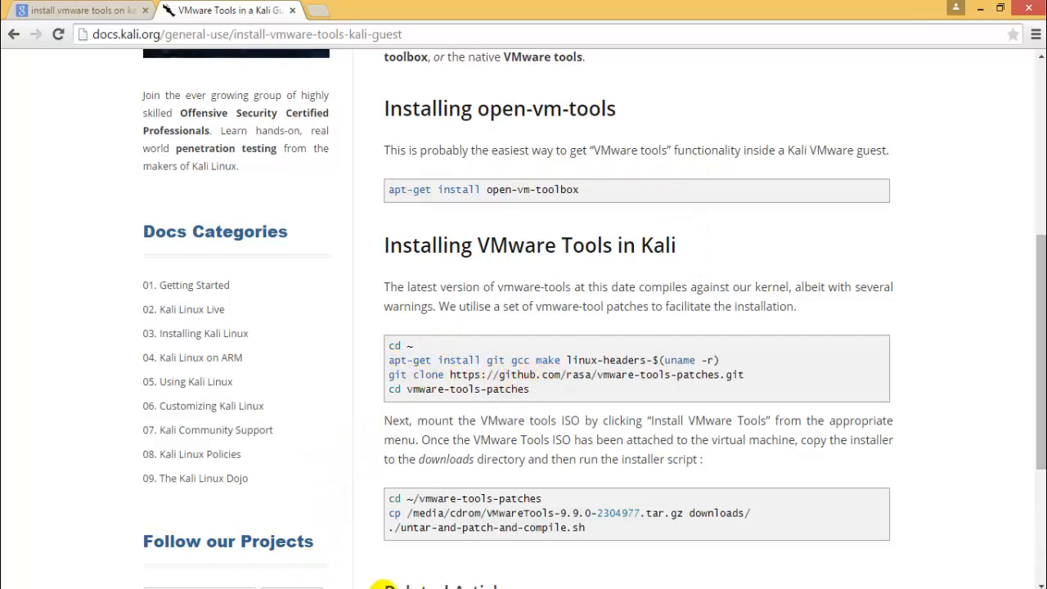
# Return to the Kali Linux virtual machine and open the VMware Tools disc from its desktop with the autorun prompt
pyautogui.click(257, 588)
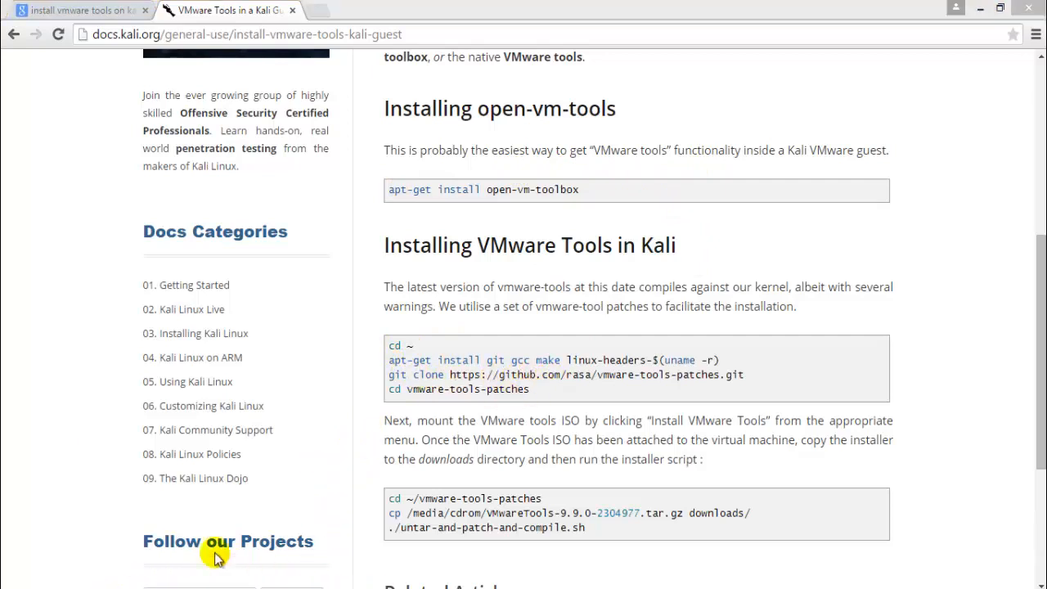
pyautogui.click(213, 546)
pyautogui.click(296, 235)
pyautogui.rightClick(310, 235)
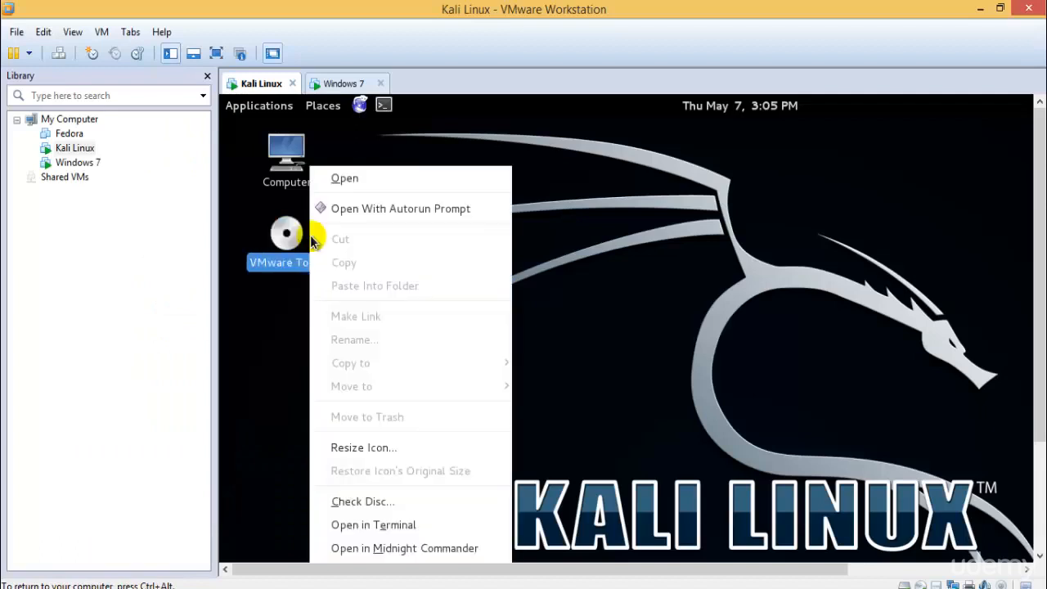
pyautogui.click(389, 211)
# Examine the VMware Tools disc and the Home, Desktop, File System and Trash locations in Kali's file manager, then close it
pyautogui.moveTo(539, 158); pyautogui.dragTo(504, 158)
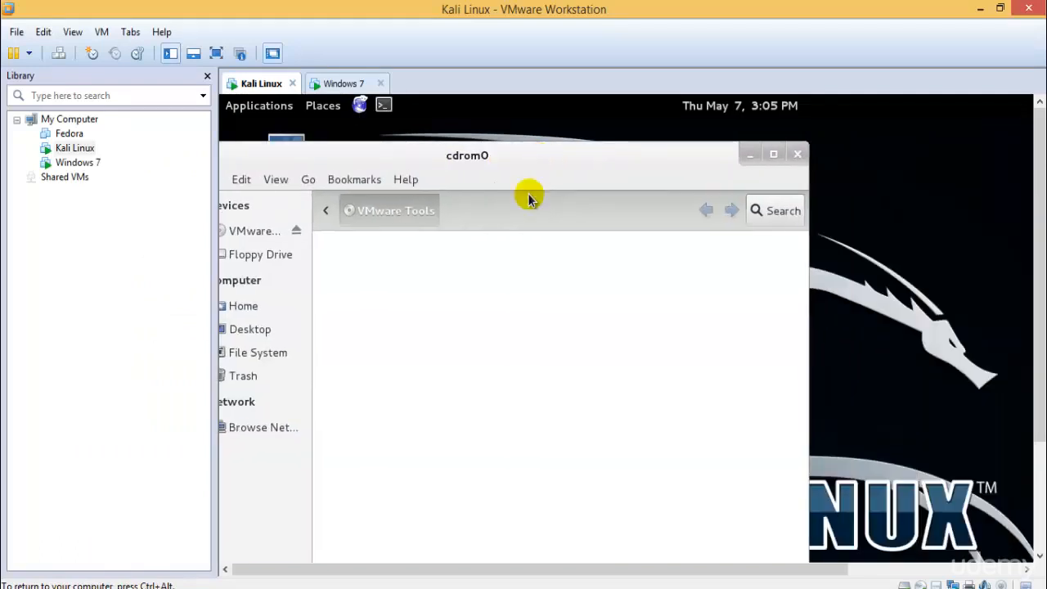
pyautogui.moveTo(408, 157); pyautogui.dragTo(597, 182)
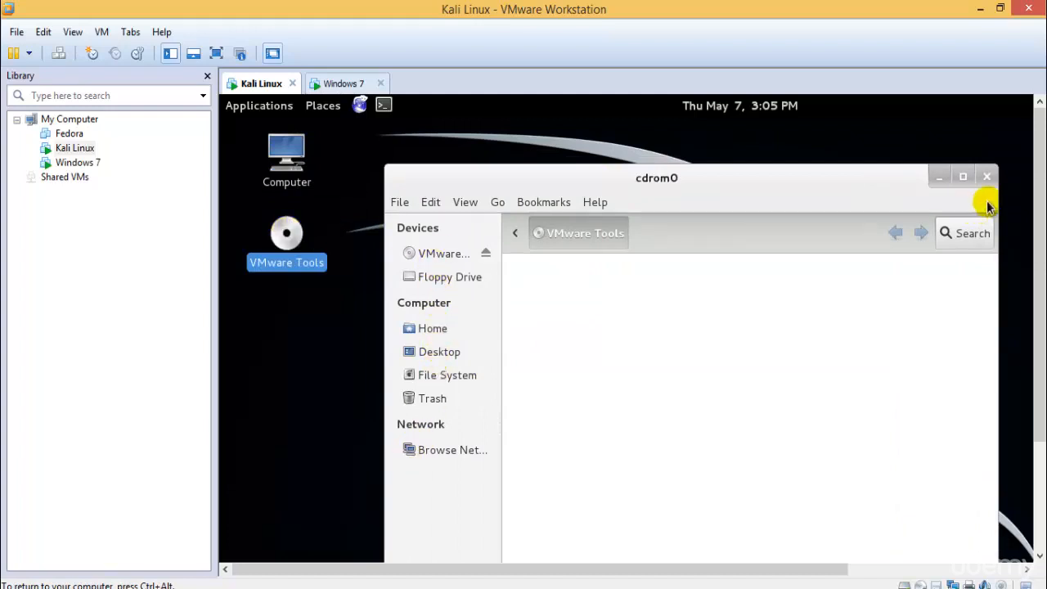
pyautogui.click(454, 253)
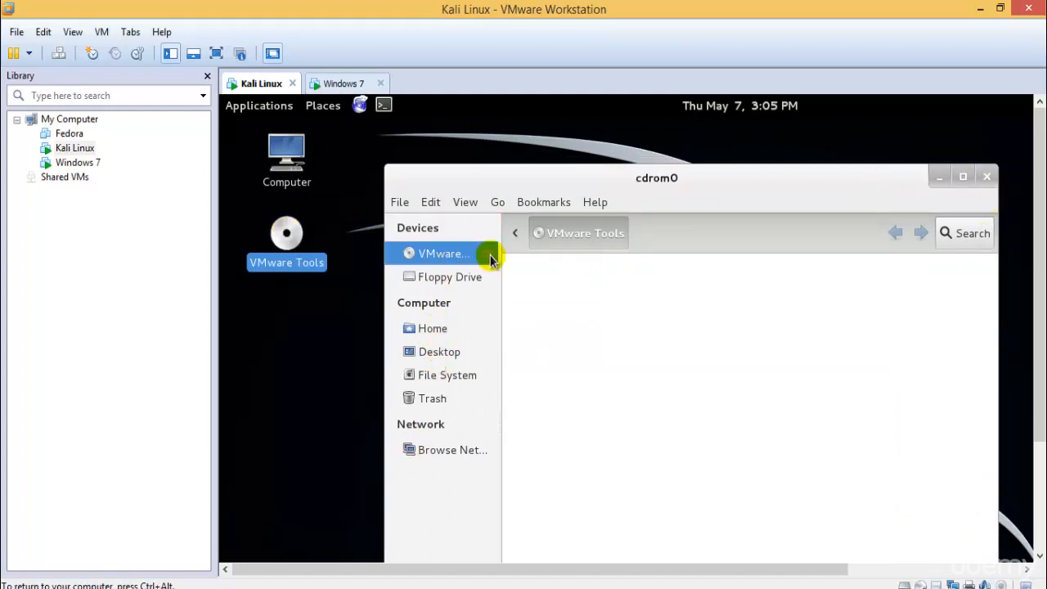
pyautogui.click(456, 328)
pyautogui.click(453, 353)
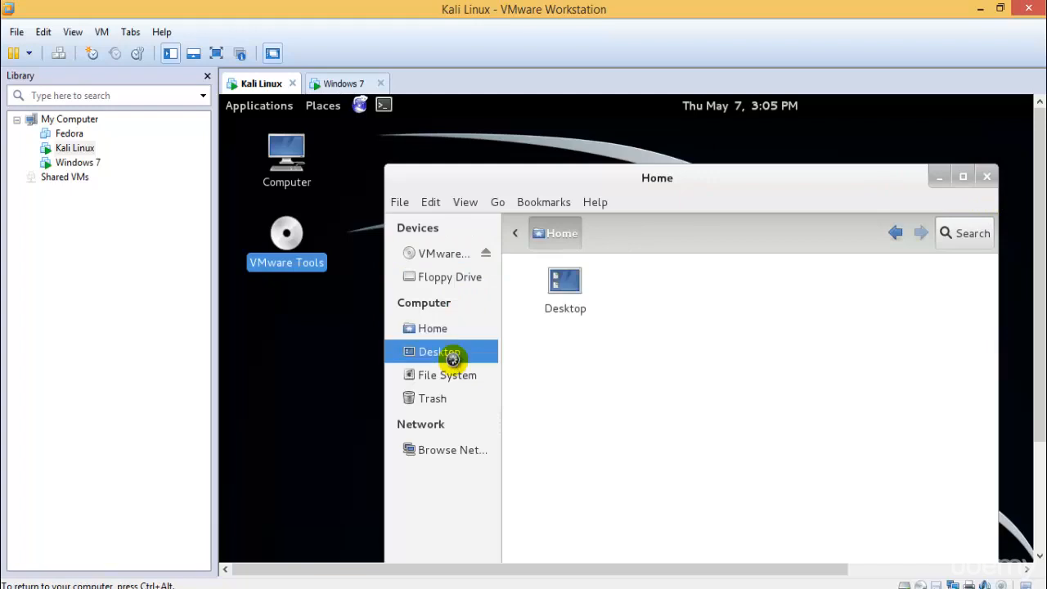
pyautogui.click(458, 378)
pyautogui.click(449, 399)
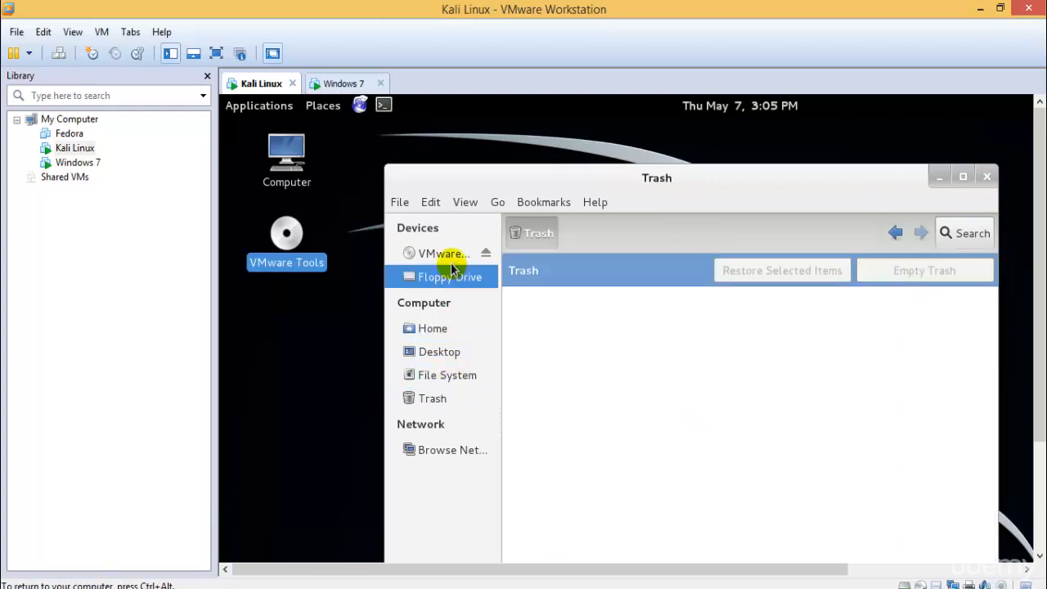
pyautogui.click(450, 256)
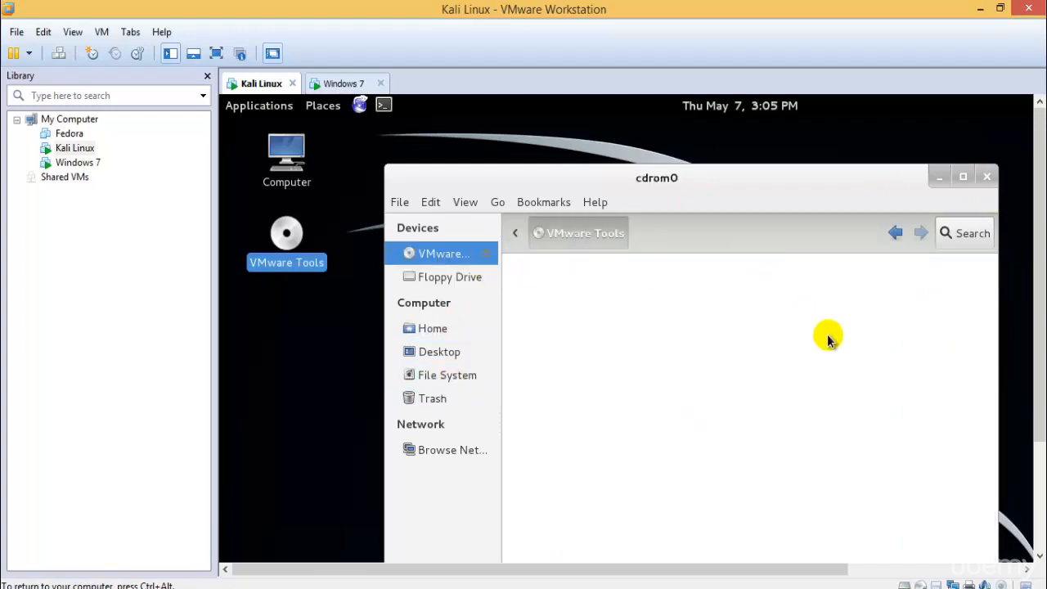
pyautogui.click(987, 177)
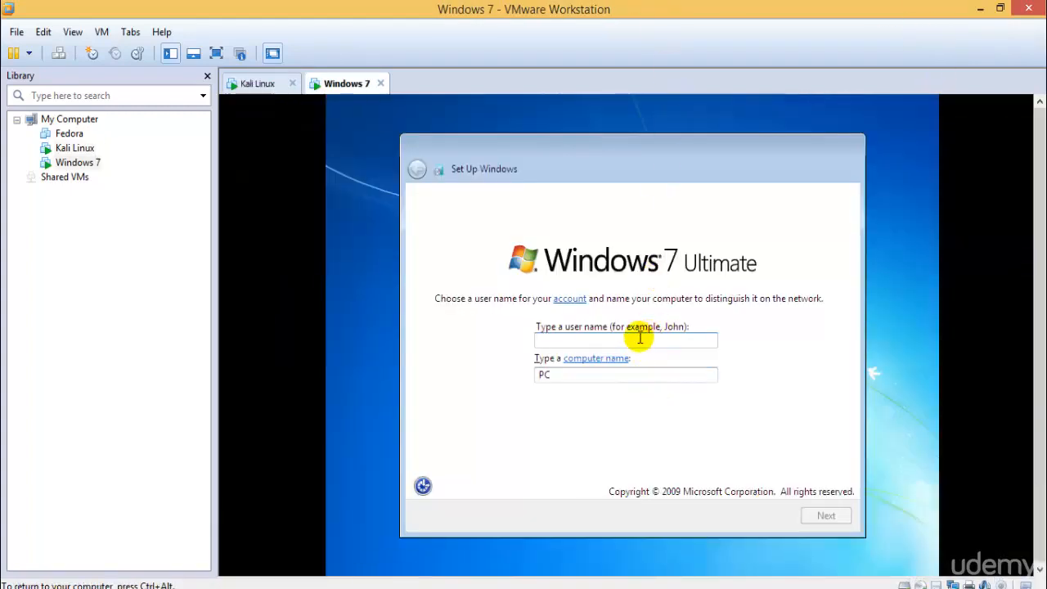
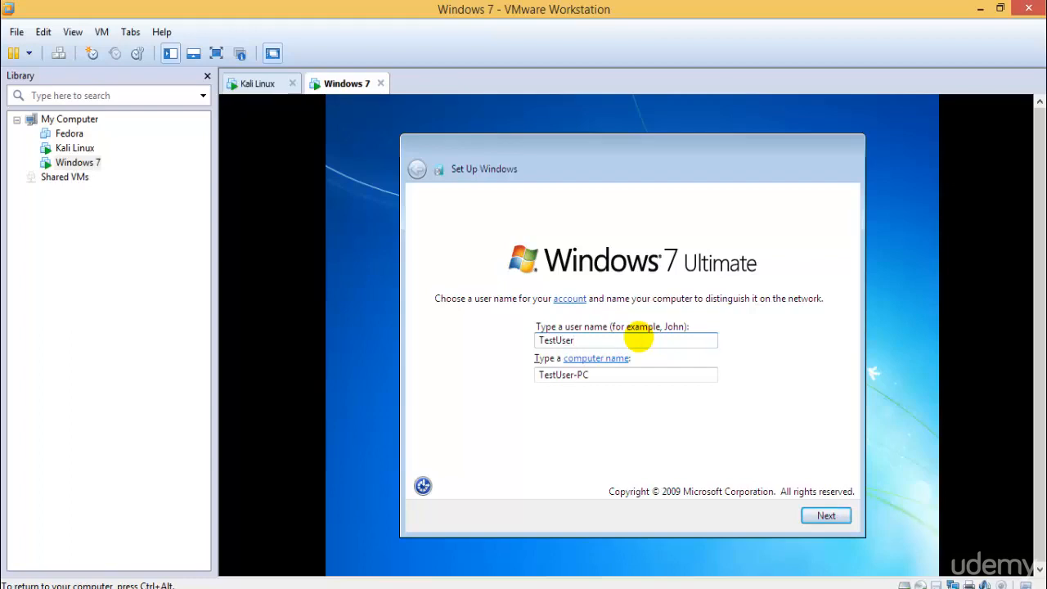
# Set the Windows 7 user name to TestUser with computer name TestUser-PC, and enter the account password, its confirmation and a password hint
pyautogui.press('Return')
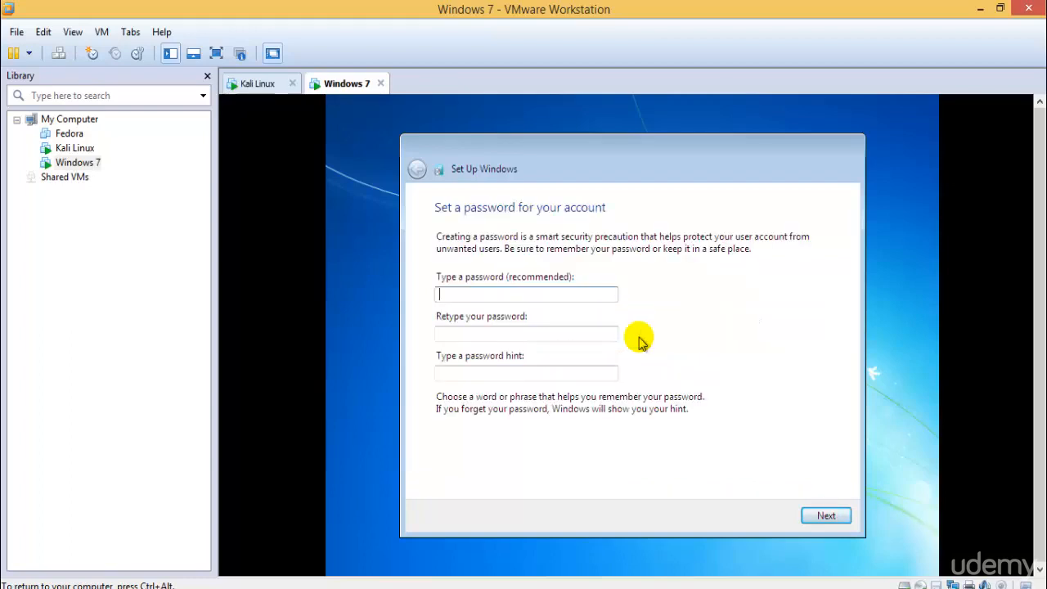
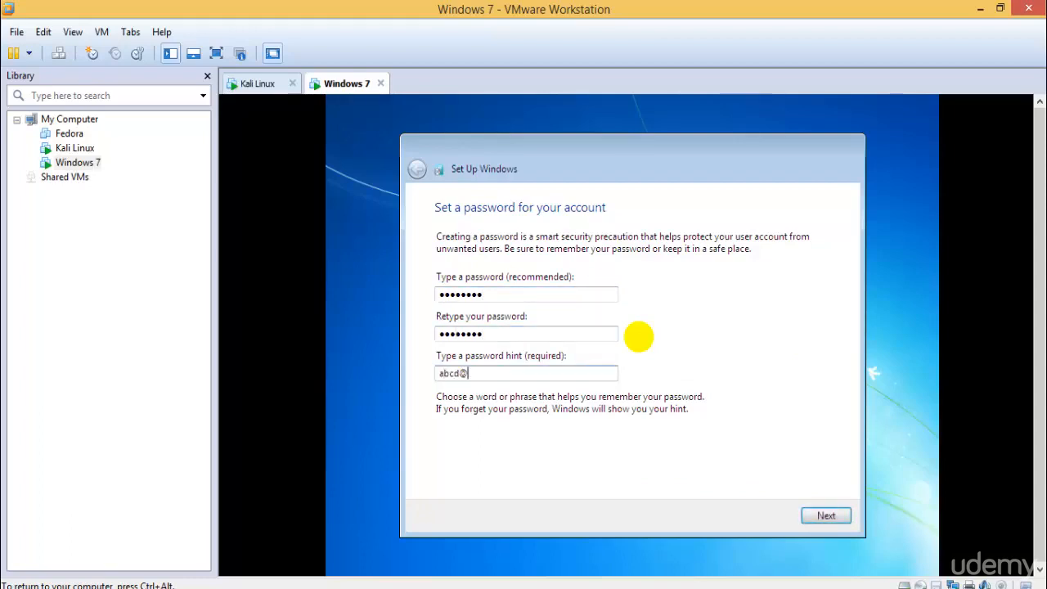
pyautogui.press('Return')
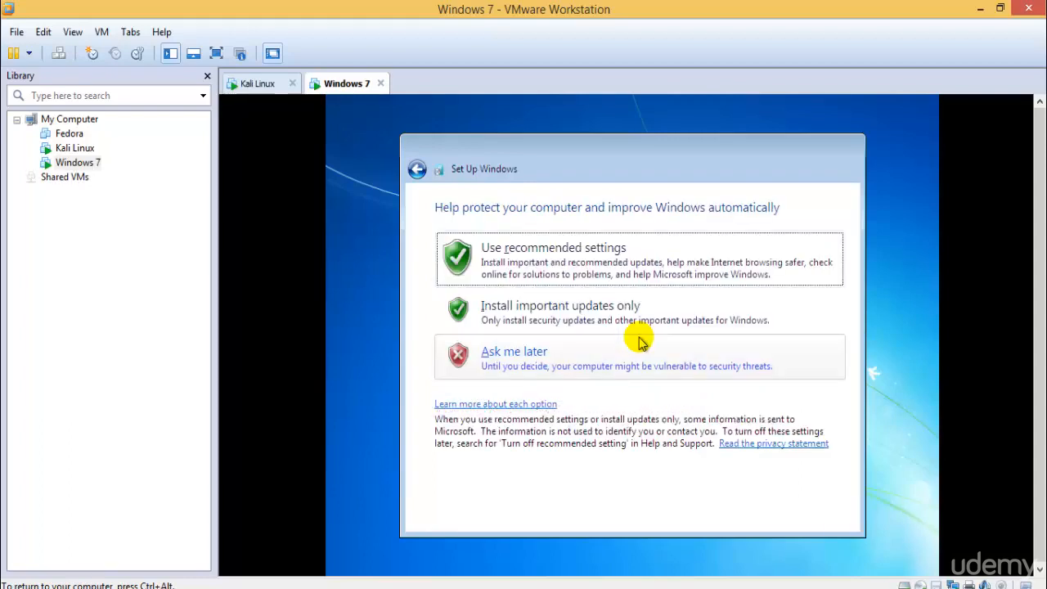
# Choose Ask me later for Windows' automatic protection and set the computer's location to Home network
pyautogui.click(556, 351)
pyautogui.click(825, 514)
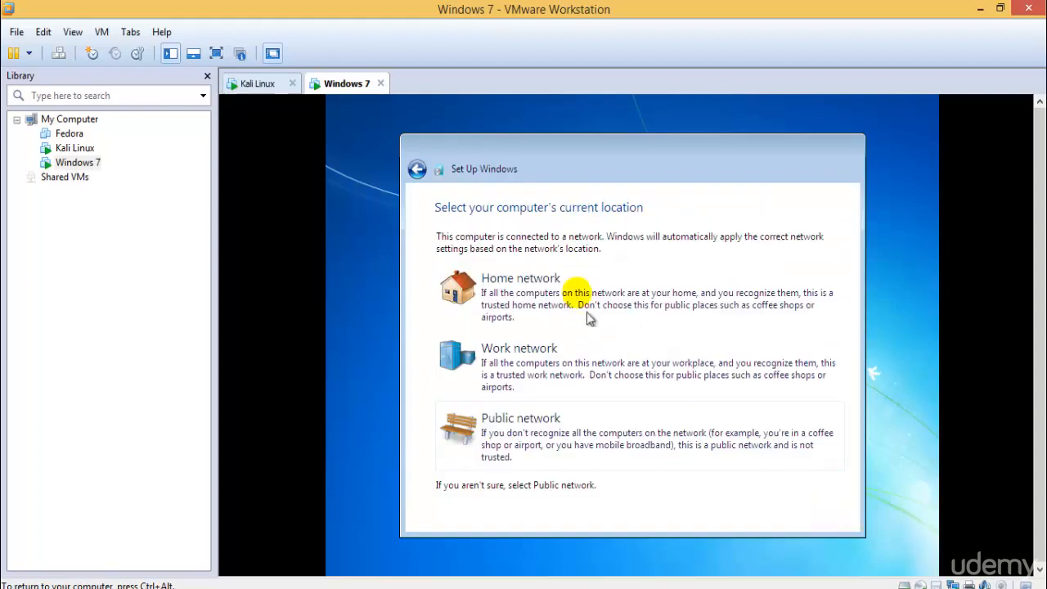
pyautogui.click(564, 287)
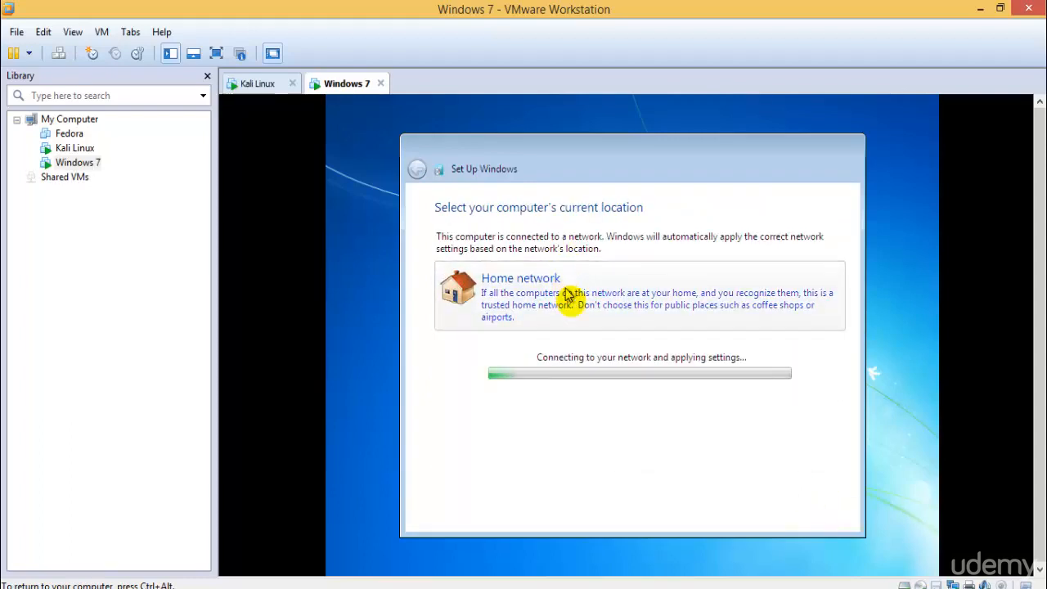
# Switch to the Kali Linux virtual machine and eject the VMware Tools disc from its desktop
pyautogui.click(255, 83)
pyautogui.click(341, 84)
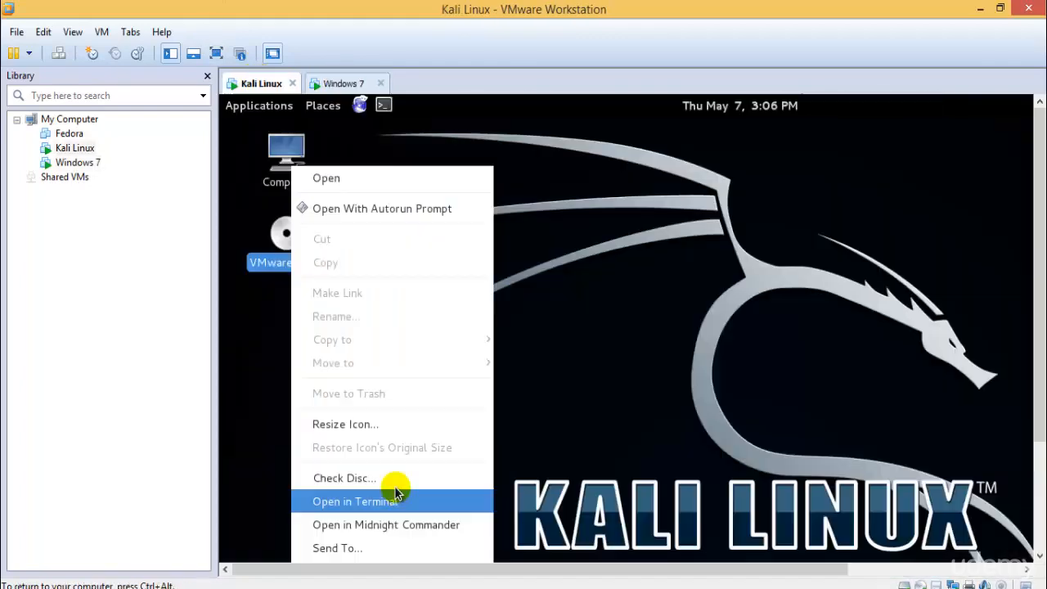
pyautogui.moveTo(1040, 286); pyautogui.dragTo(1040, 396)
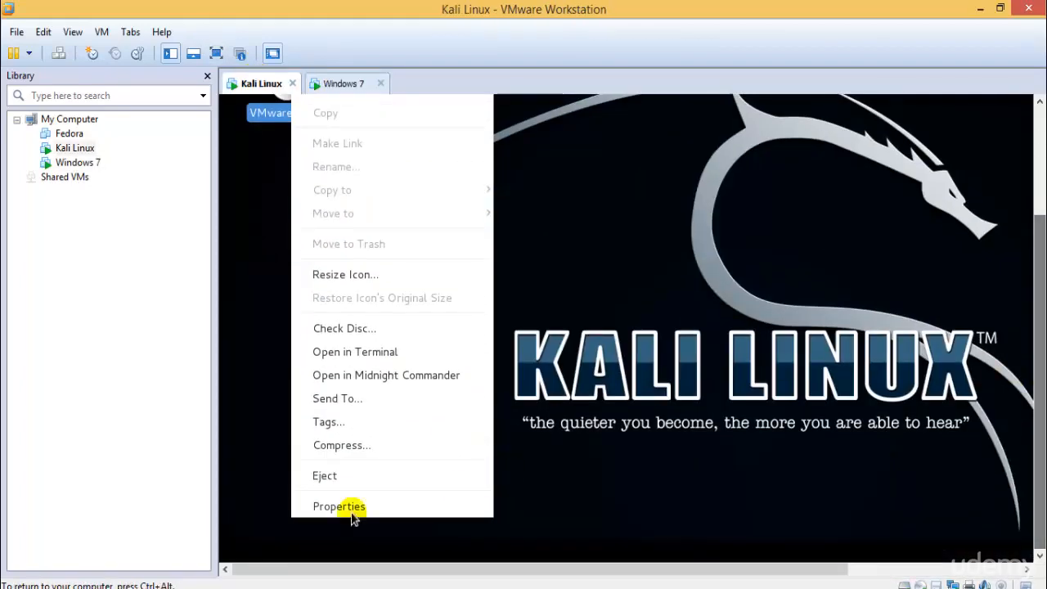
pyautogui.click(336, 473)
pyautogui.click(1040, 101)
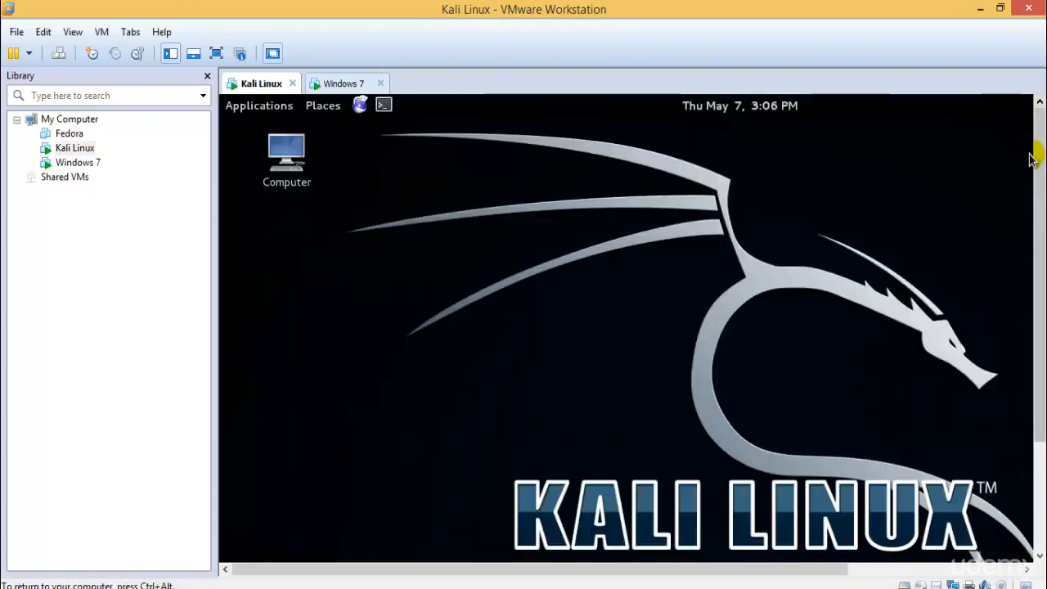
# Eject the Kali Live disc from the Kali Linux desktop
pyautogui.rightClick(79, 151)
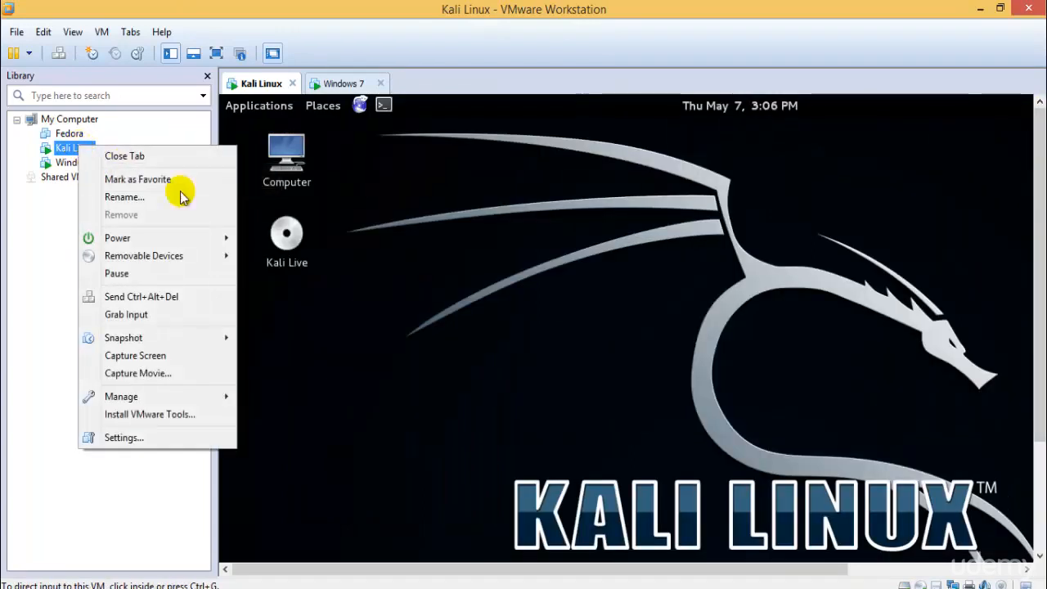
pyautogui.click(282, 235)
pyautogui.rightClick(279, 236)
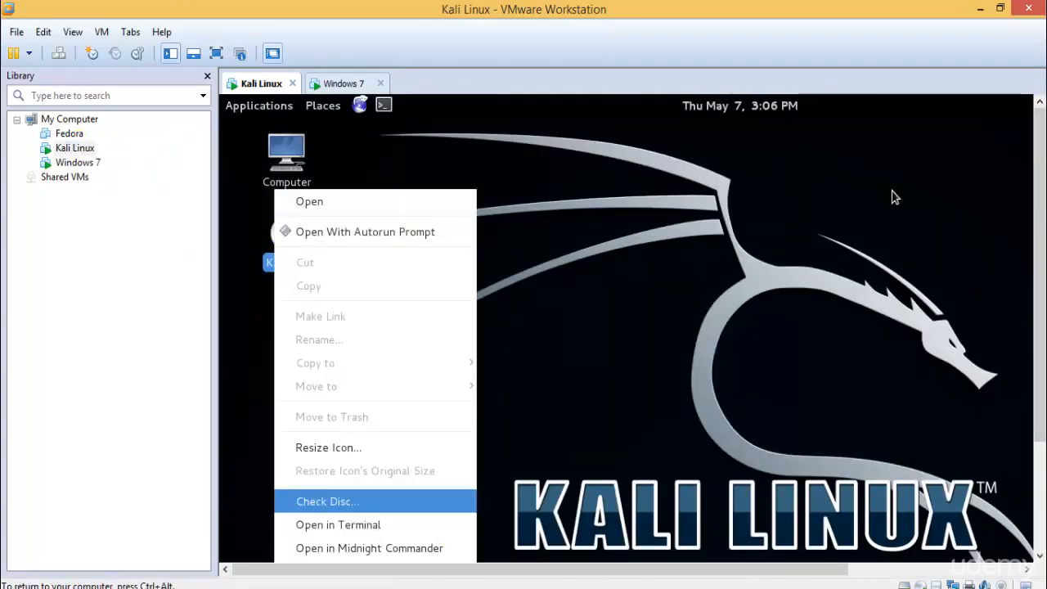
pyautogui.moveTo(1038, 327); pyautogui.dragTo(1037, 436)
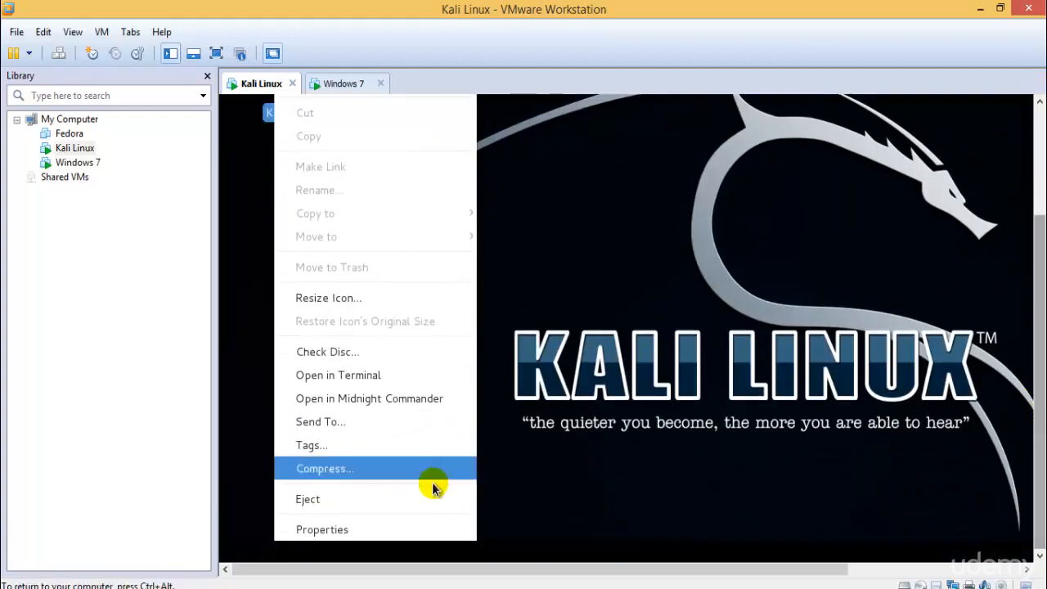
pyautogui.click(404, 498)
# Check the hard disk and CD/DVD (IDE) settings of the Kali Linux virtual machine and close the settings without saving
pyautogui.rightClick(73, 150)
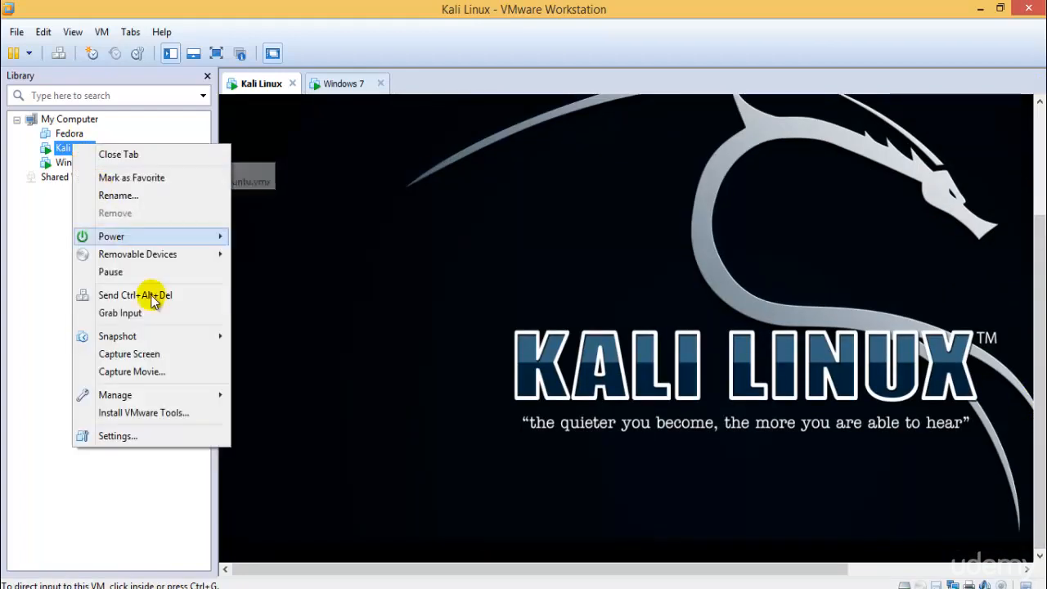
pyautogui.click(168, 429)
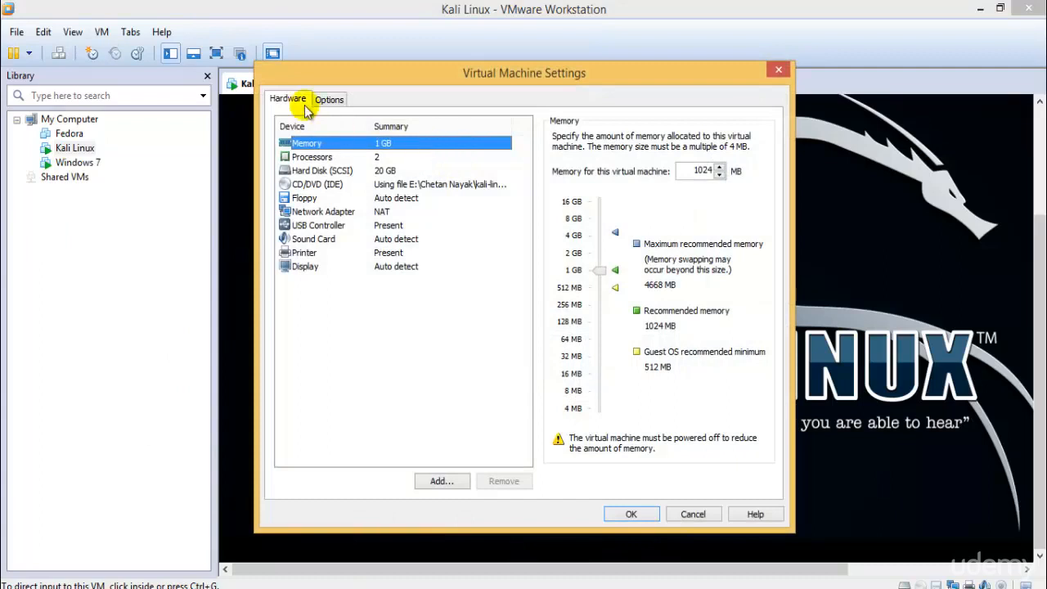
pyautogui.click(339, 171)
pyautogui.click(351, 186)
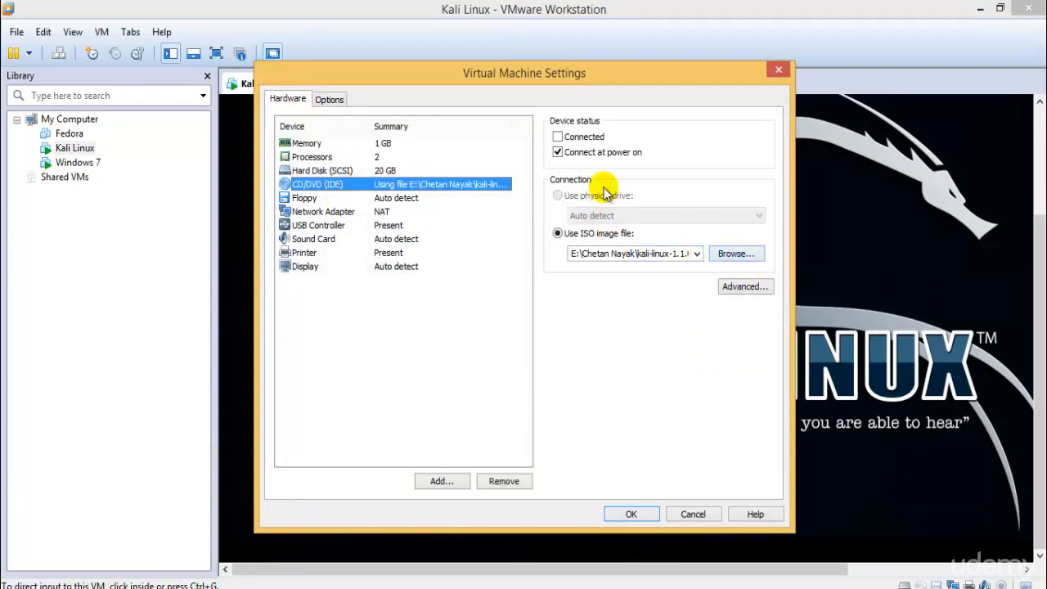
pyautogui.click(691, 515)
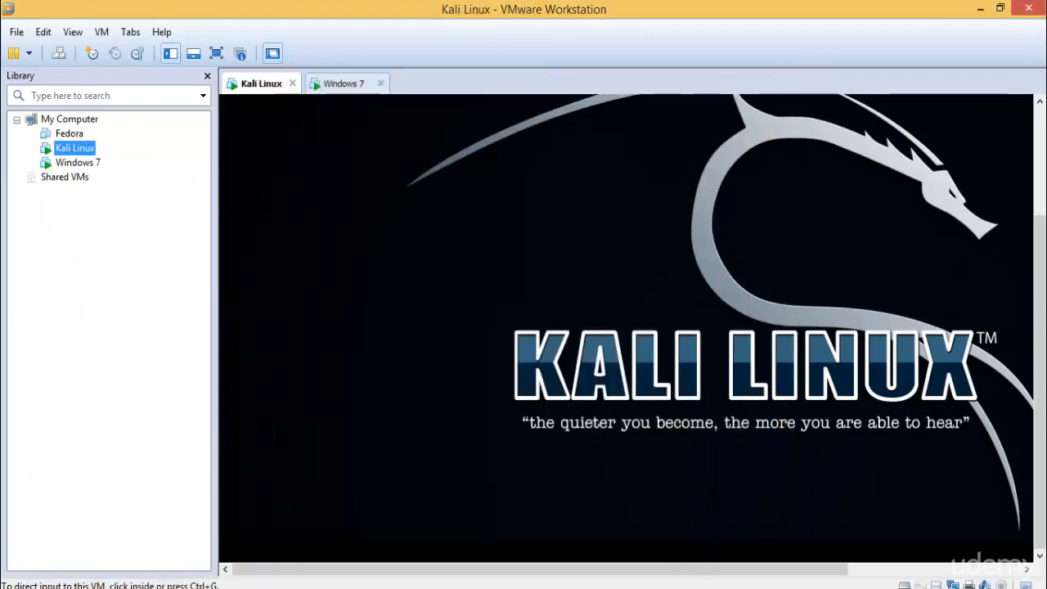
# Mount the VMware Tools disc in the Kali Linux virtual machine and copy the VMwareTools-9.2.3-1031360.tar.gz archive from it
pyautogui.moveTo(1037, 354); pyautogui.dragTo(1037, 245)
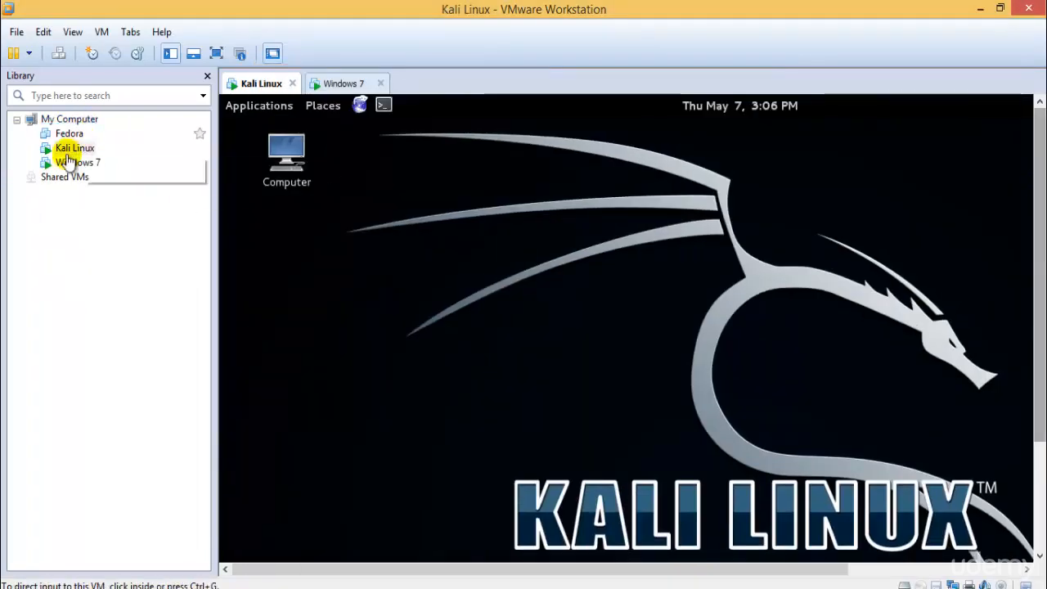
pyautogui.rightClick(68, 148)
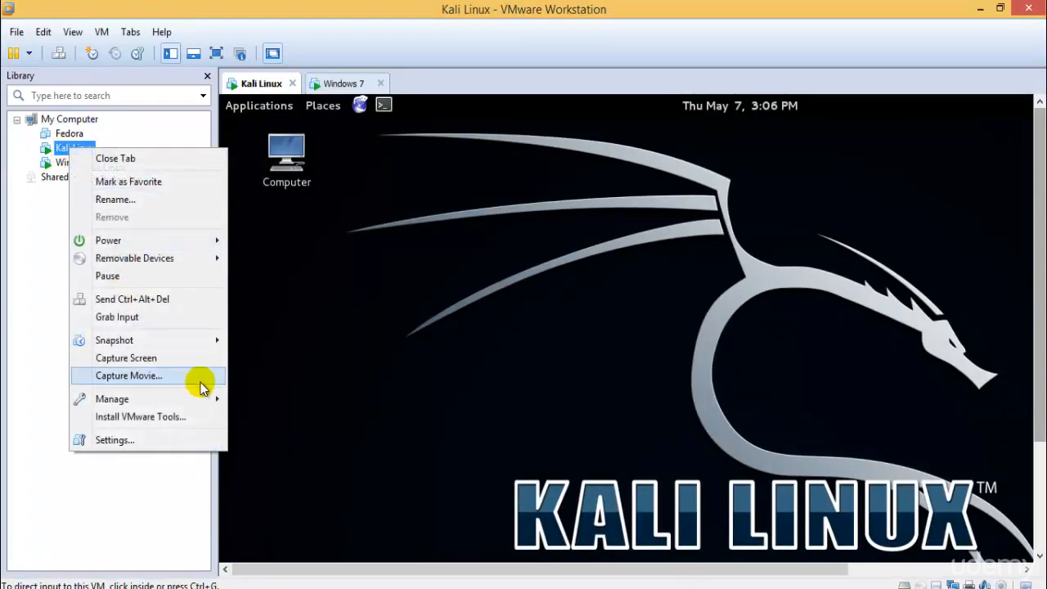
pyautogui.click(202, 417)
pyautogui.click(263, 356)
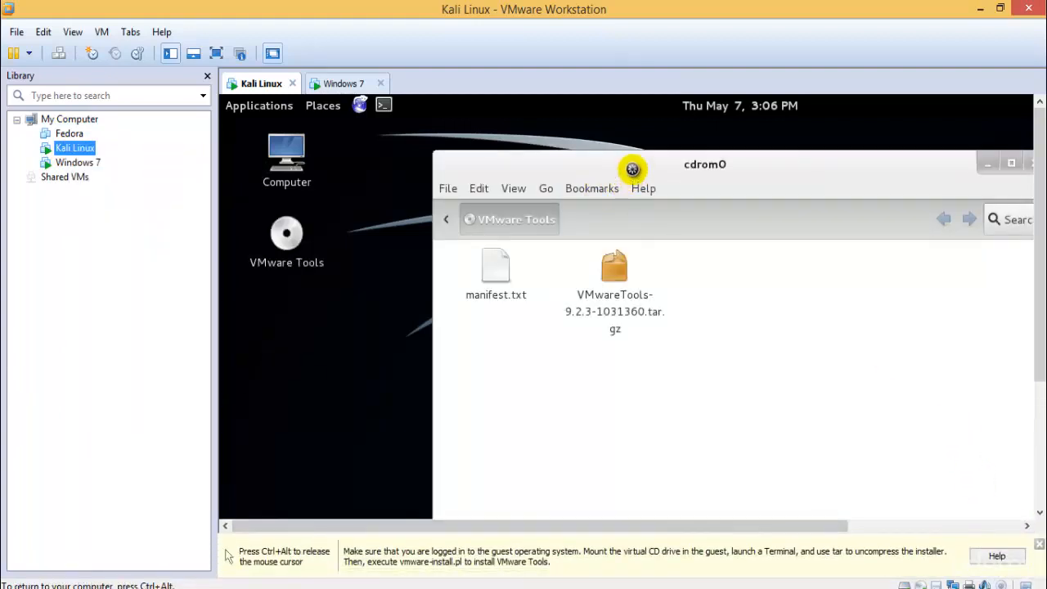
pyautogui.moveTo(627, 163); pyautogui.dragTo(566, 202)
pyautogui.click(551, 300)
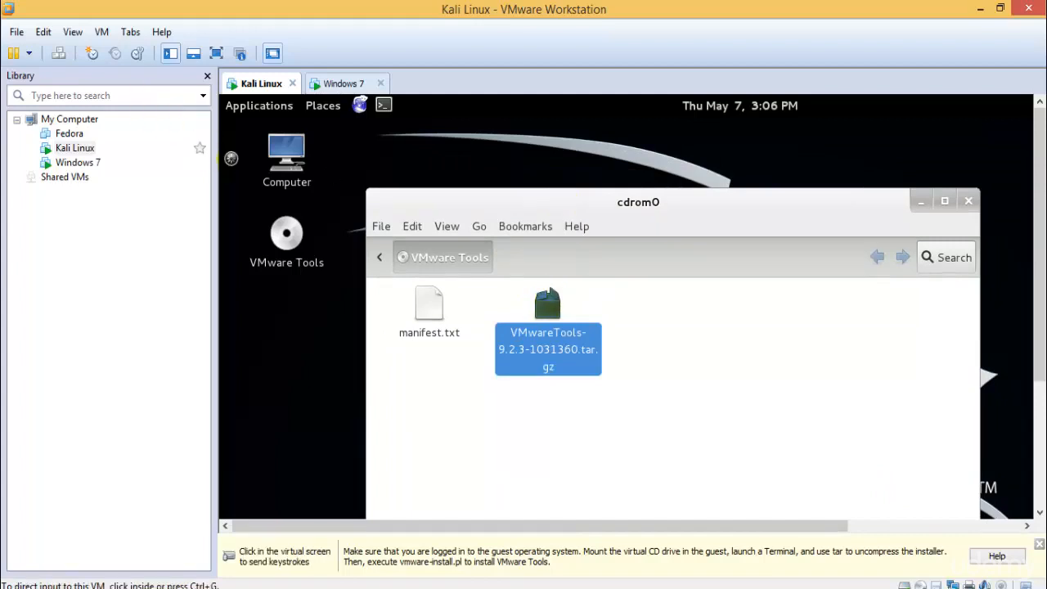
# Open the Computer location in Kali's file manager and show its sidebar
pyautogui.doubleClick(287, 155)
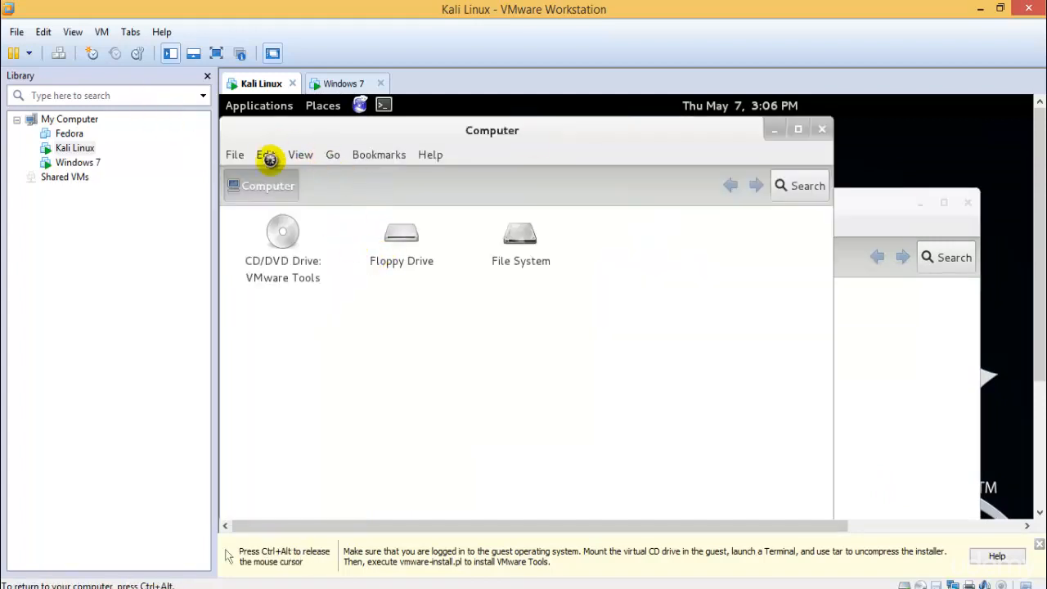
pyautogui.moveTo(532, 135); pyautogui.dragTo(651, 137)
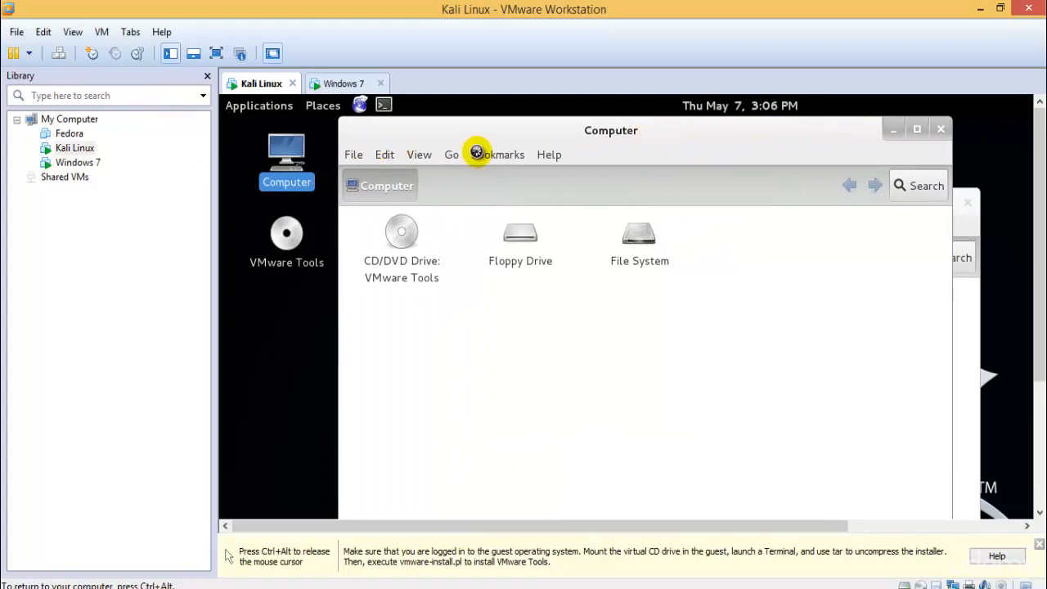
pyautogui.click(386, 155)
pyautogui.click(395, 155)
pyautogui.click(419, 154)
pyautogui.moveTo(454, 225)
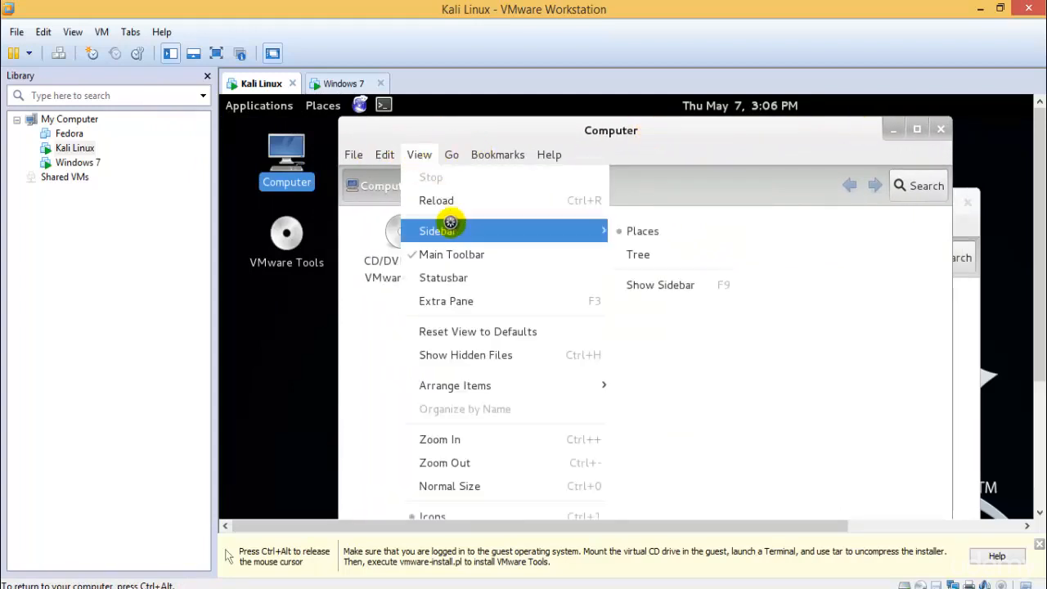
pyautogui.click(646, 280)
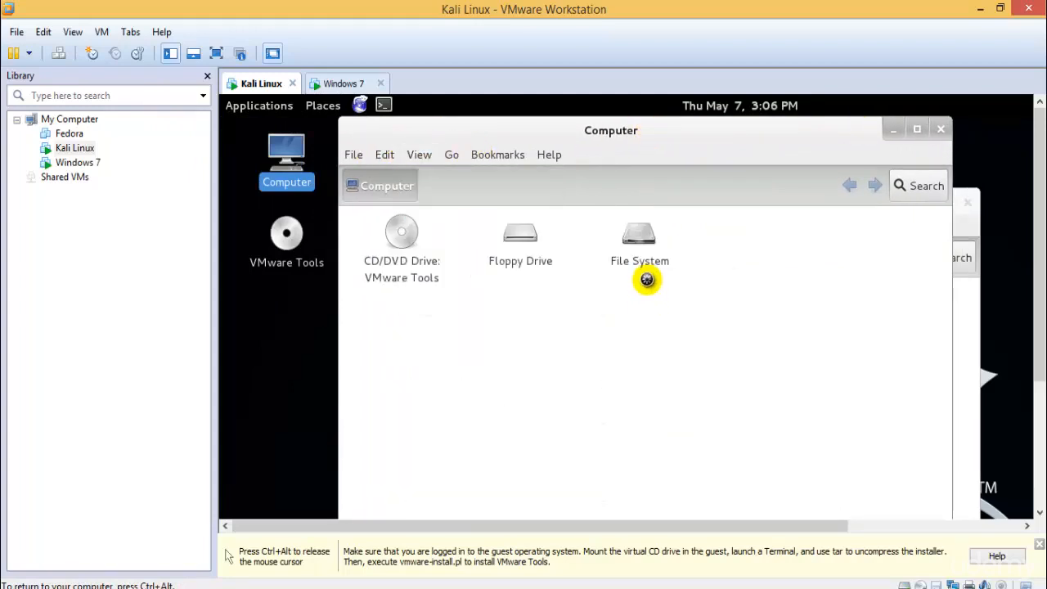
pyautogui.click(426, 155)
pyautogui.moveTo(502, 230)
pyautogui.click(662, 284)
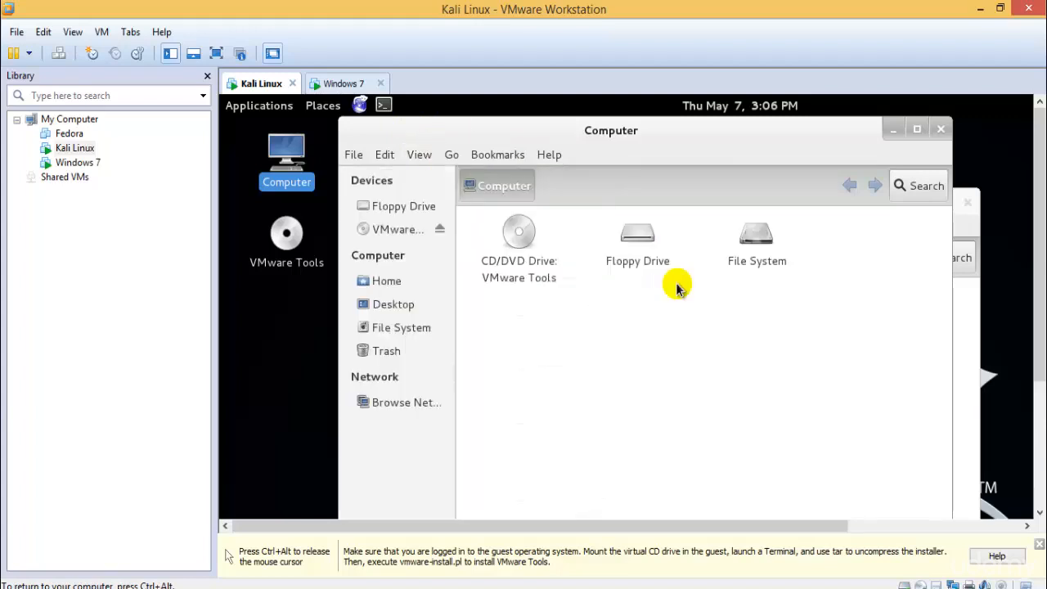
# Paste the VMwareTools-9.2.3-1031360.tar.gz archive into the Home folder and close the cdrom0 window
pyautogui.click(383, 279)
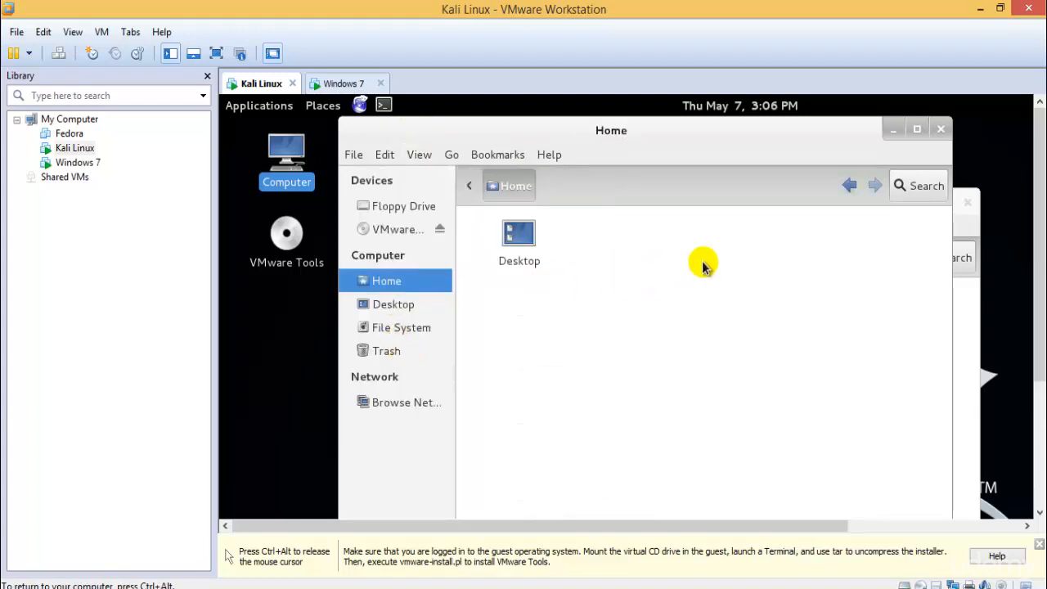
pyautogui.hotkey('ctrl', 'v')
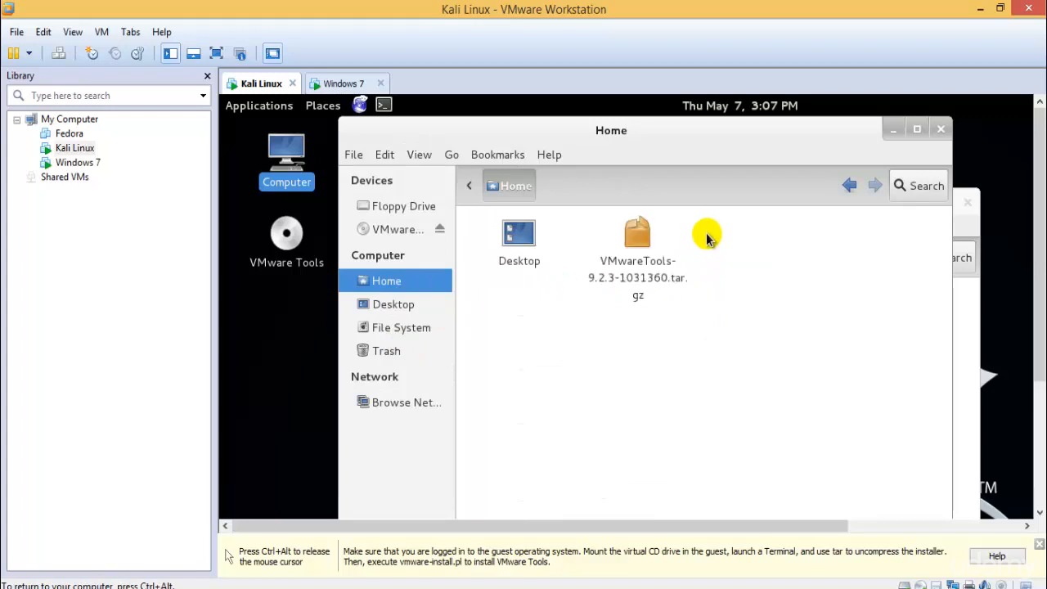
pyautogui.click(966, 201)
# Return to the Windows 7 setup, skip the OEM logo and information selection, and dismiss the logon process error
pyautogui.click(344, 83)
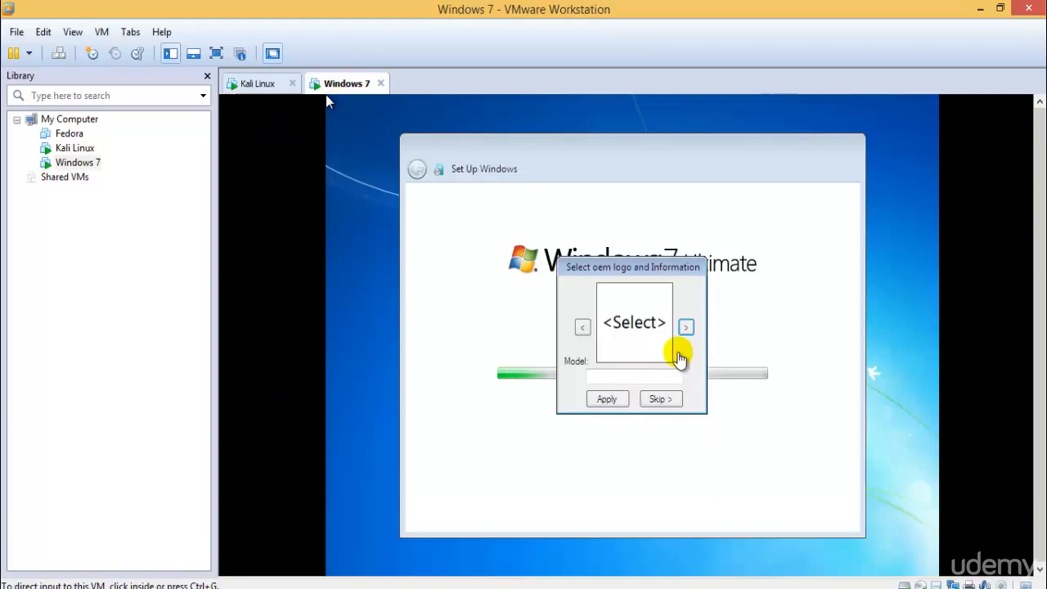
pyautogui.click(651, 399)
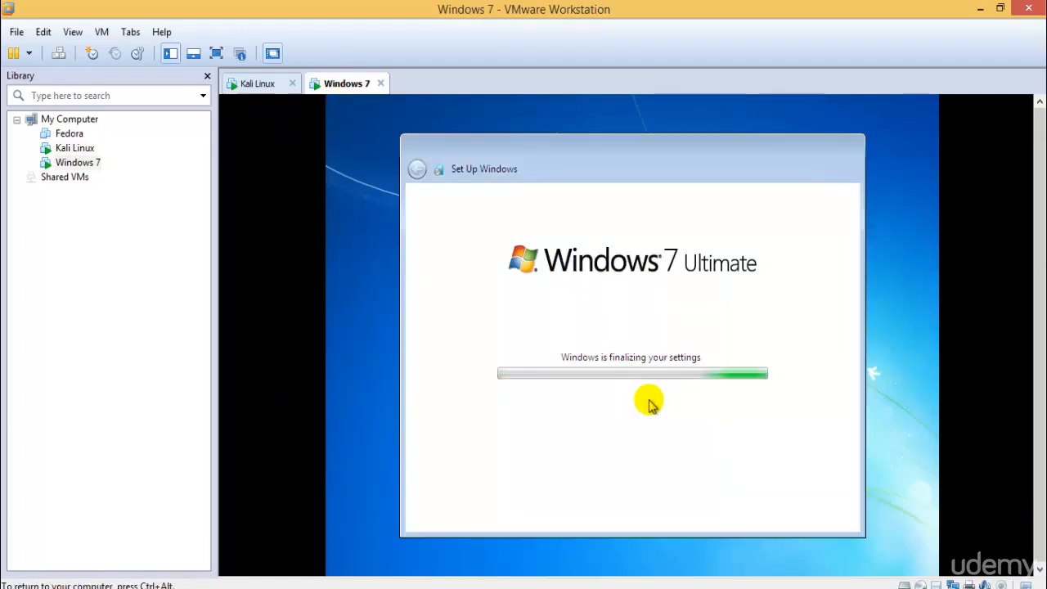
pyautogui.hotkey('ctrl', 'alt')
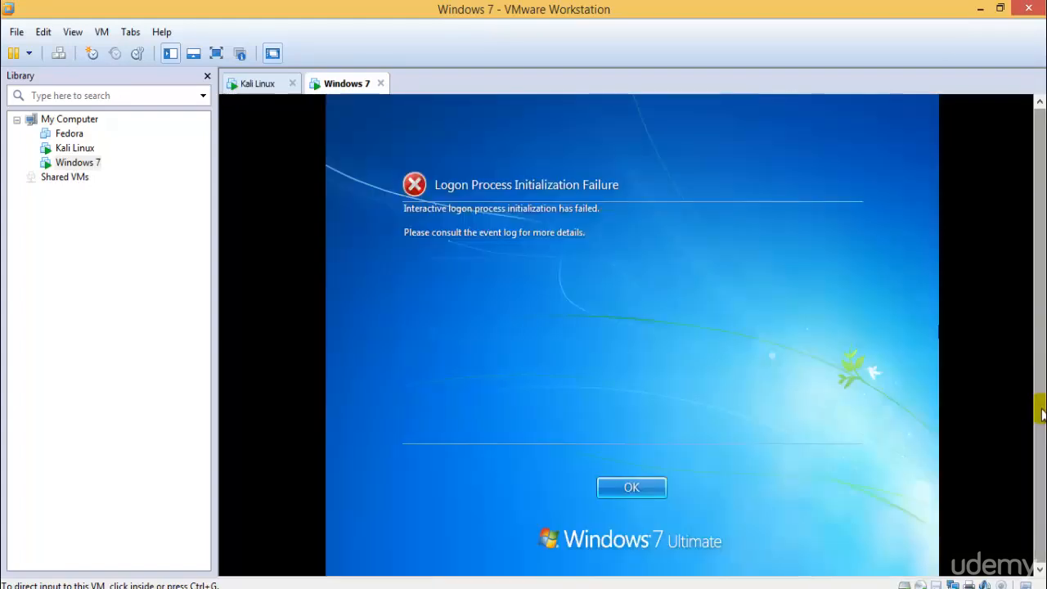
pyautogui.click(584, 409)
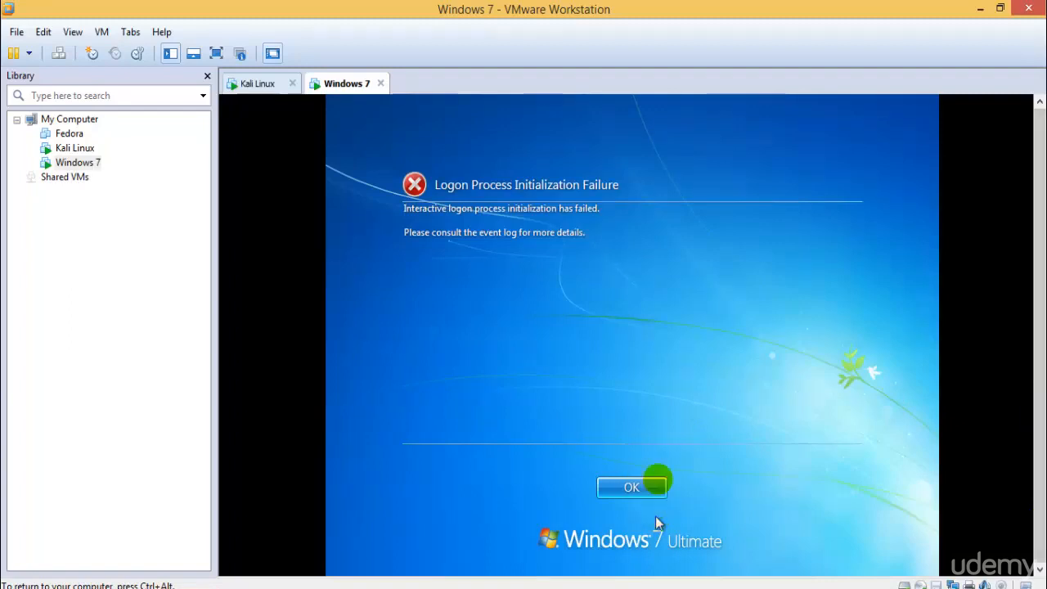
pyautogui.click(660, 484)
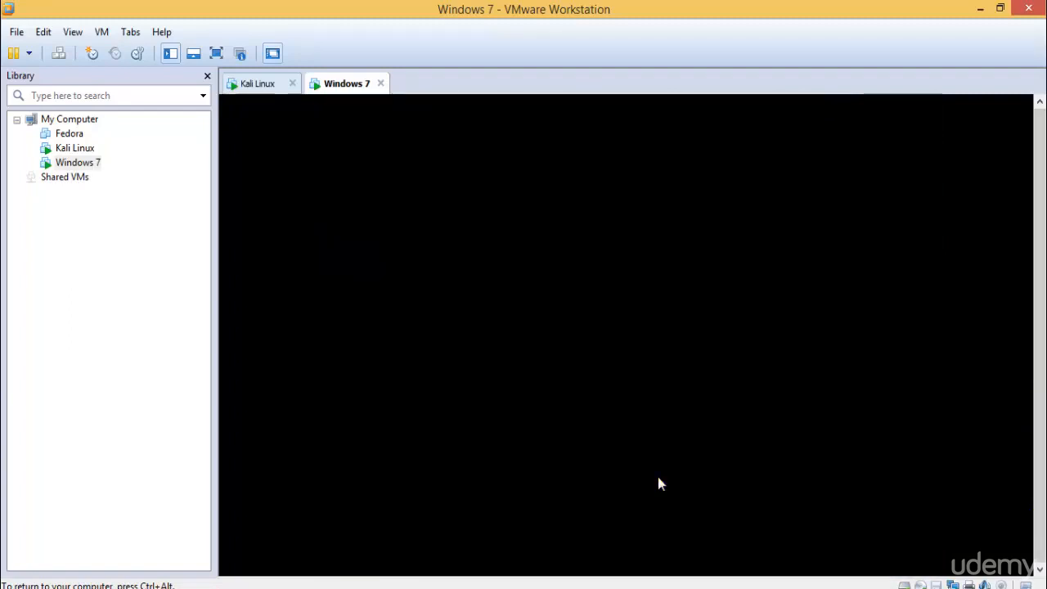
# Go back to the Kali Linux virtual machine and display it in full screen
pyautogui.click(258, 84)
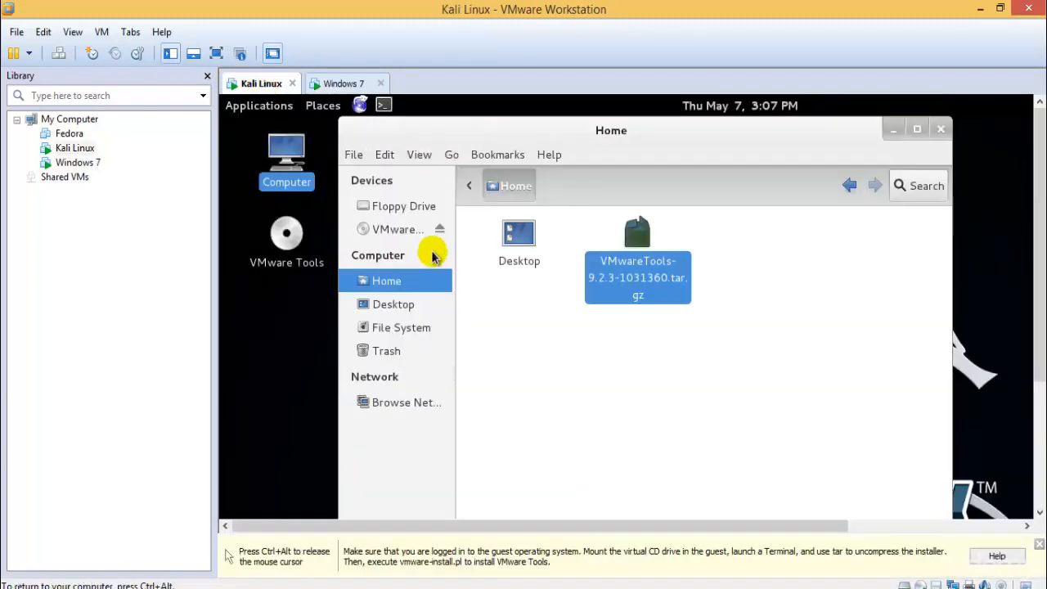
pyautogui.click(214, 54)
pyautogui.click(518, 275)
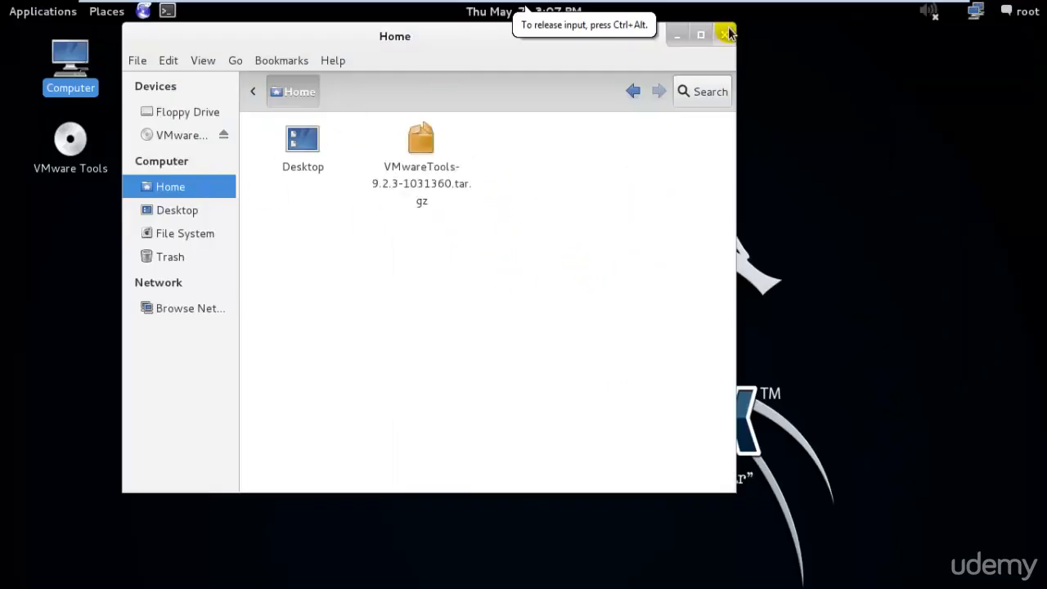
# Close the Home folder window in Kali's file manager
pyautogui.click(727, 33)
pyautogui.click(166, 11)
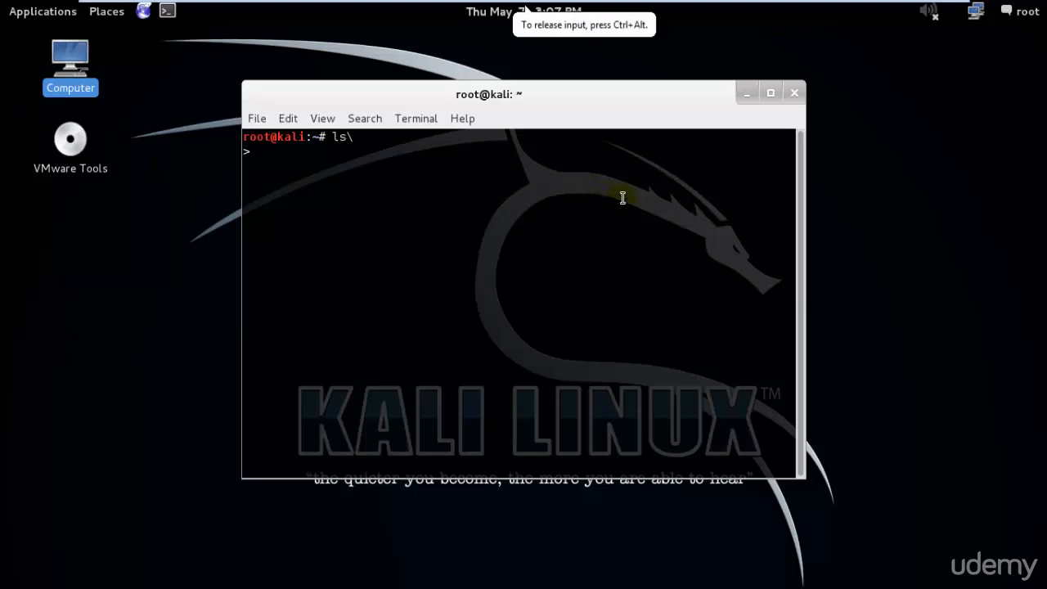
pyautogui.moveTo(807, 227); pyautogui.dragTo(751, 244)
pyautogui.hotkey('shift', 'Delete')
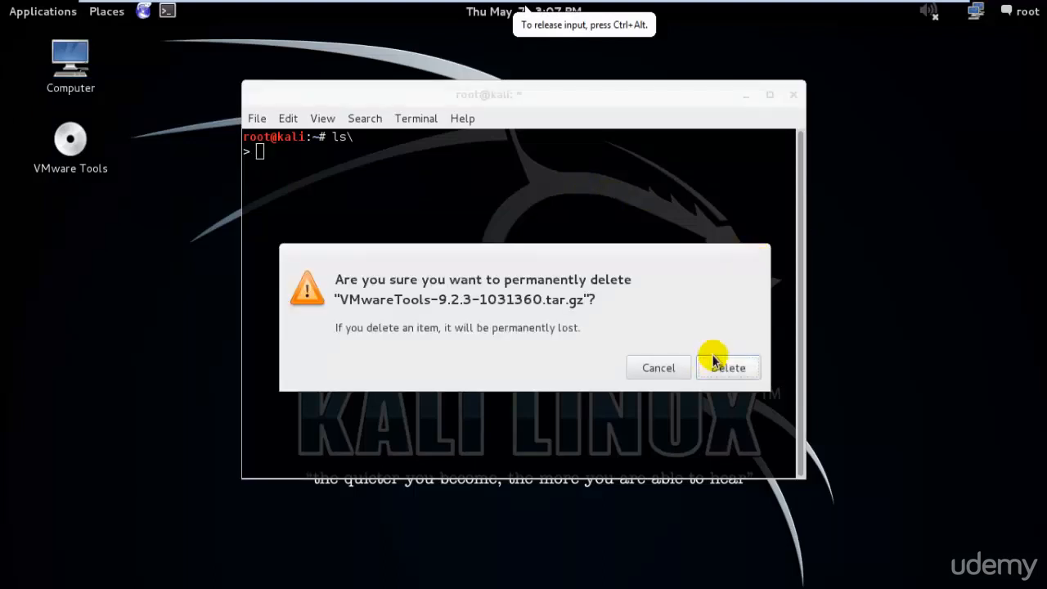
pyautogui.click(678, 373)
pyautogui.click(790, 98)
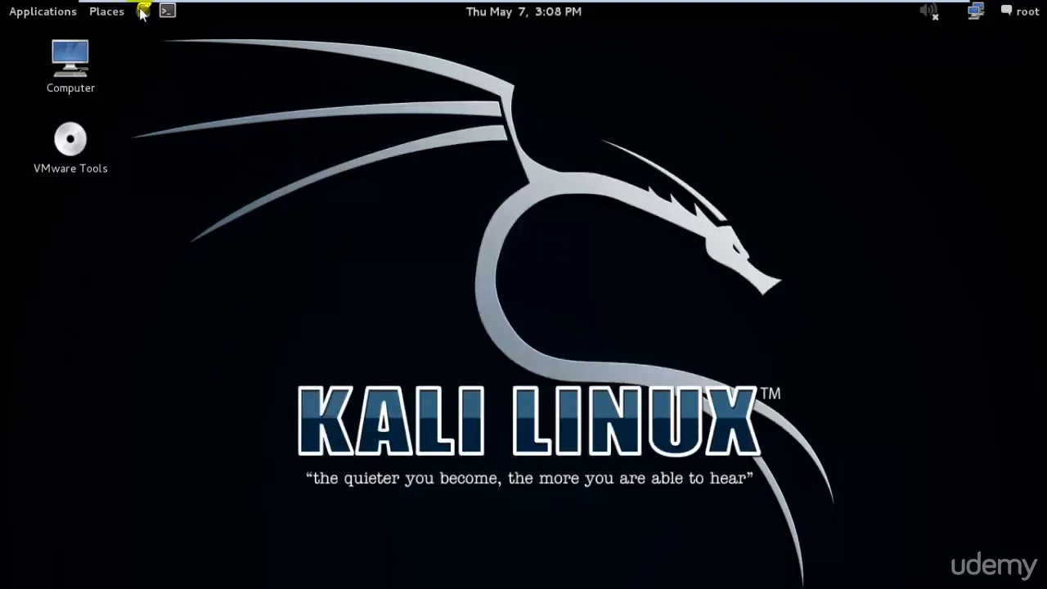
# Open a new terminal, list the current folder's contents with ls and print the working directory with pwd
pyautogui.click(167, 11)
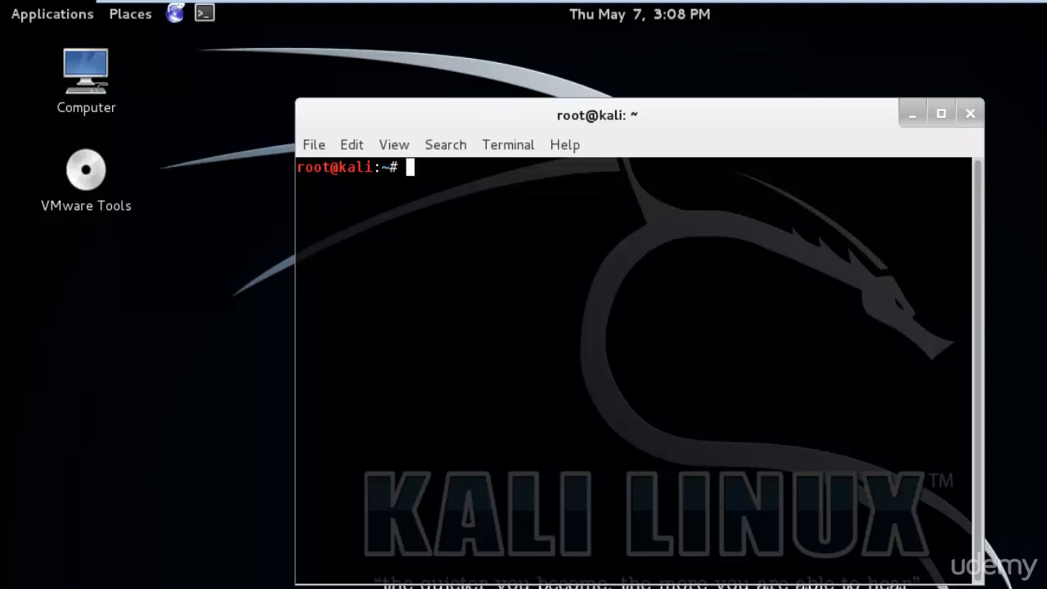
pyautogui.press('Return')
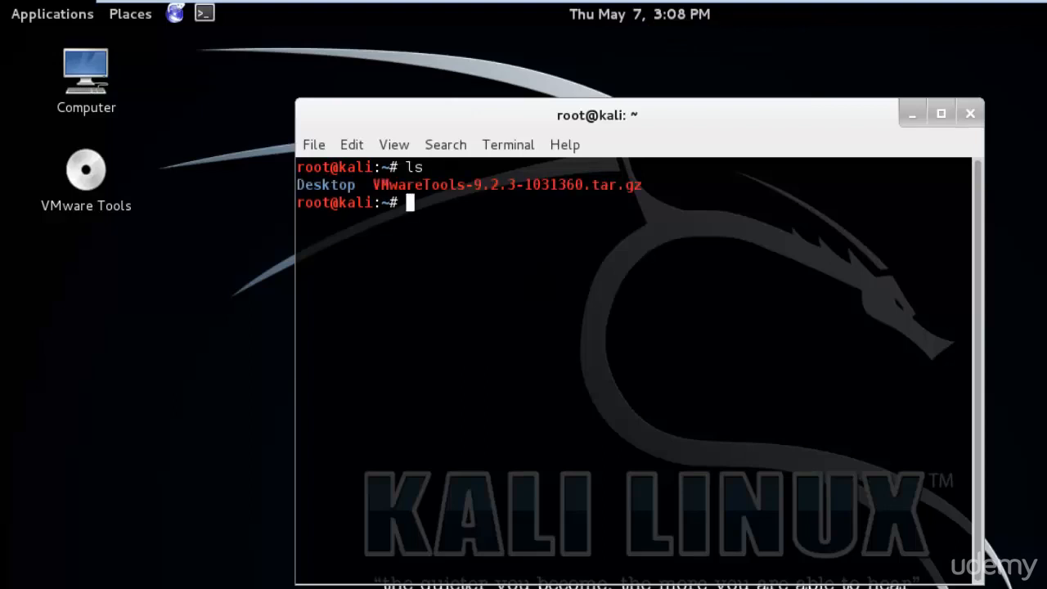
pyautogui.write('pwd')
pyautogui.press('Return')
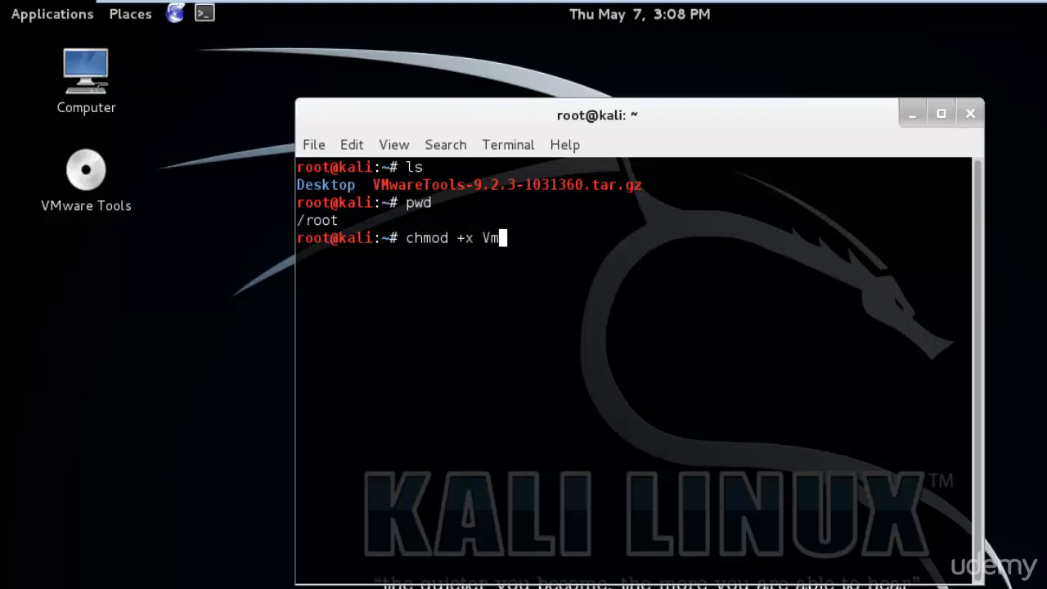
# Make the VMware Tools archive executable with chmod +x VMwareTools-9.2.3-1031360.tar.gz
pyautogui.press('Tab')
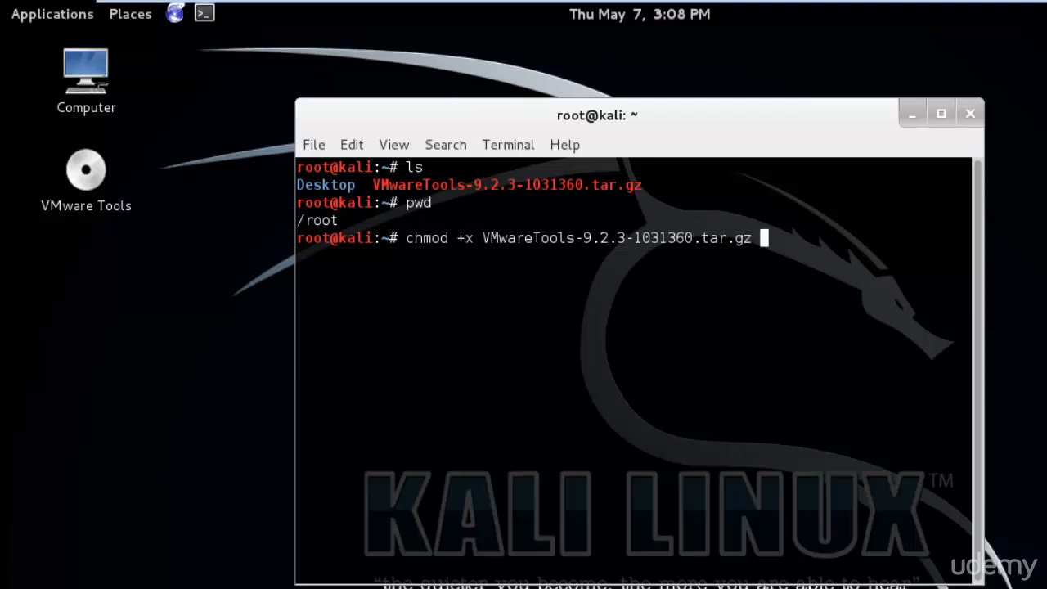
pyautogui.press('Return')
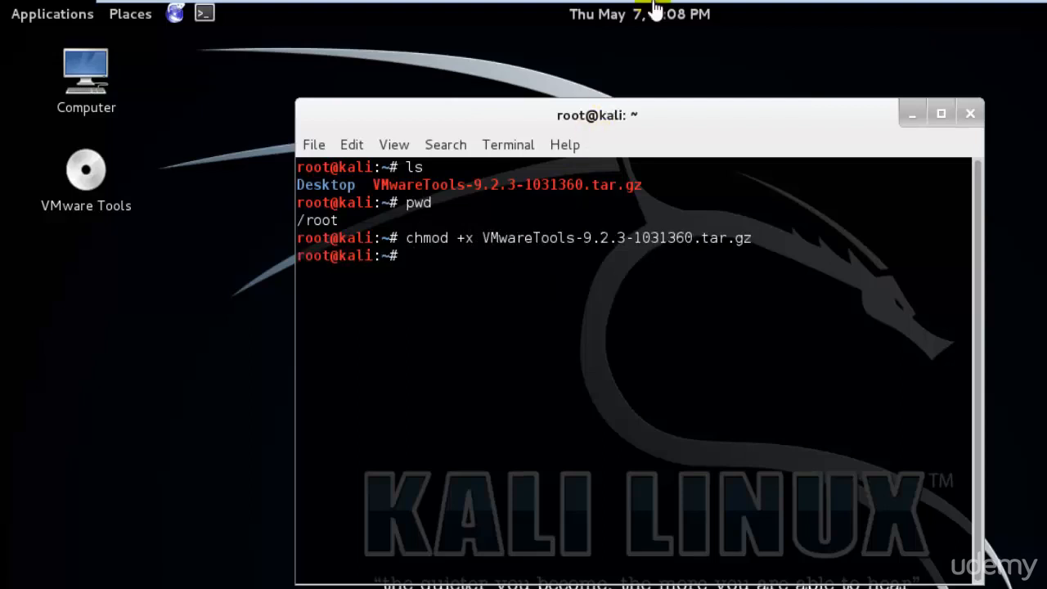
# Switch to the Windows 7 virtual machine and open its Screen Resolution settings from desktop personalization
pyautogui.click(944, 14)
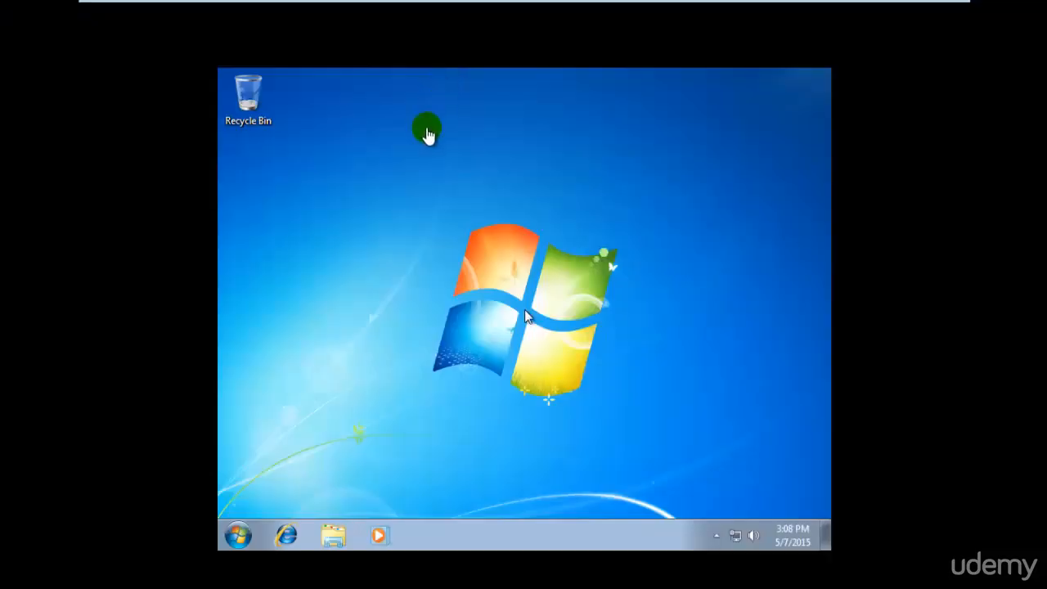
pyautogui.click(428, 128)
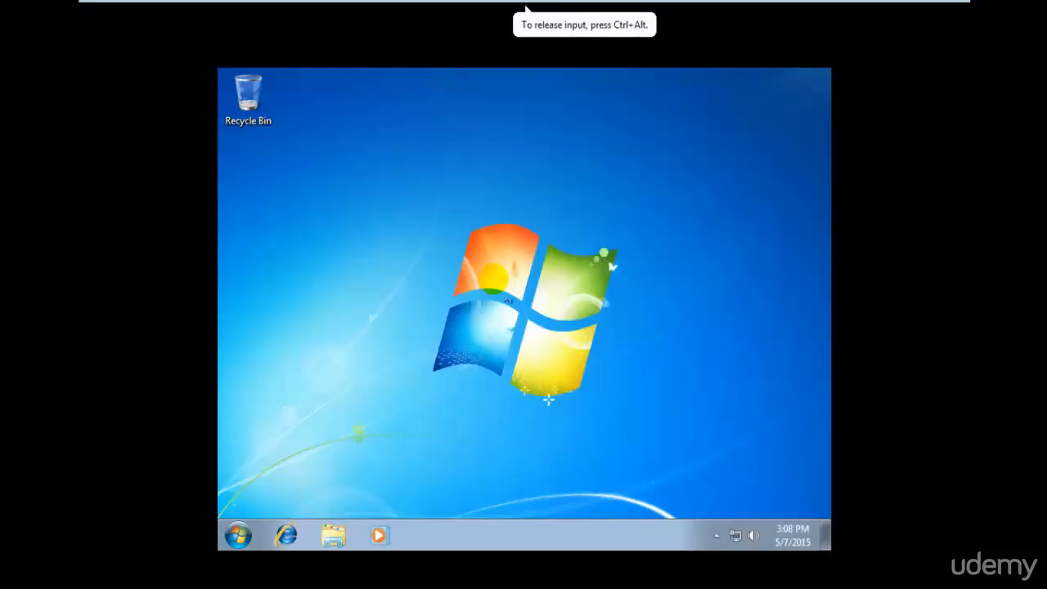
pyautogui.rightClick(496, 277)
pyautogui.click(561, 449)
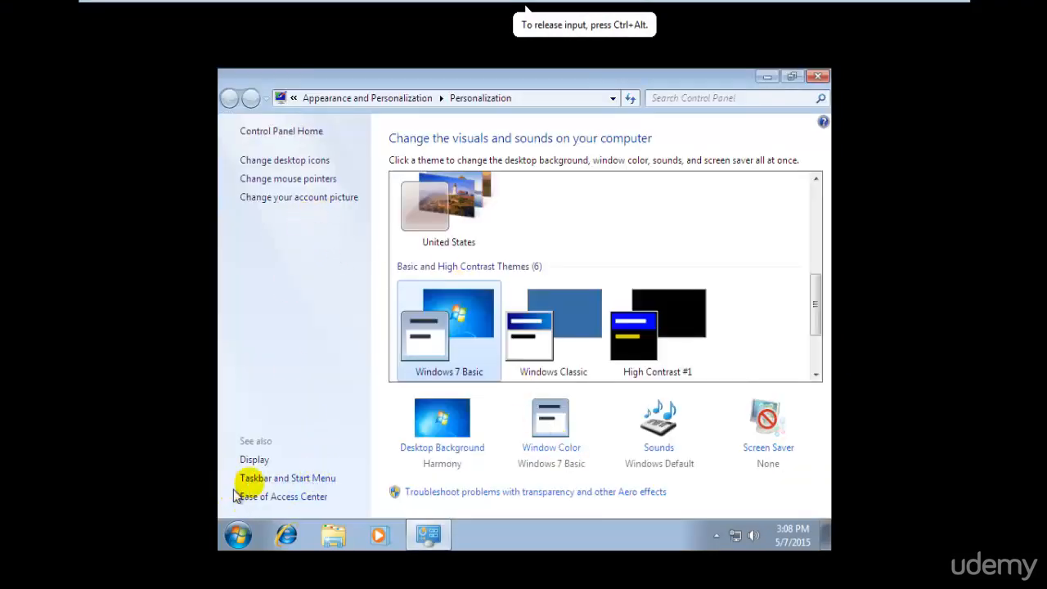
pyautogui.click(255, 460)
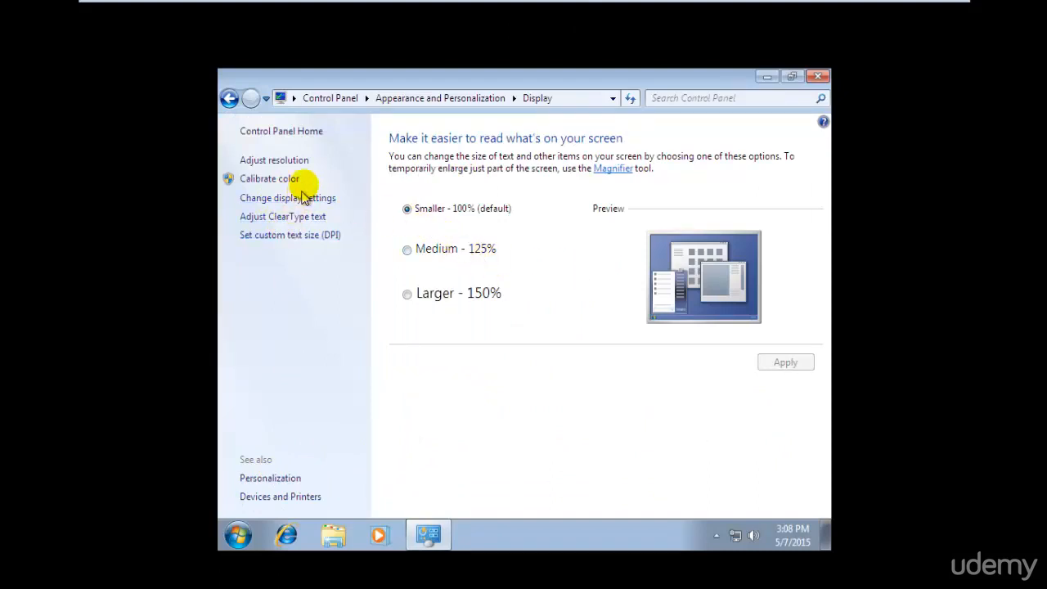
pyautogui.click(298, 162)
# Set the Windows 7 display resolution to 1366 × 768, apply and keep the change, and close the settings
pyautogui.click(424, 298)
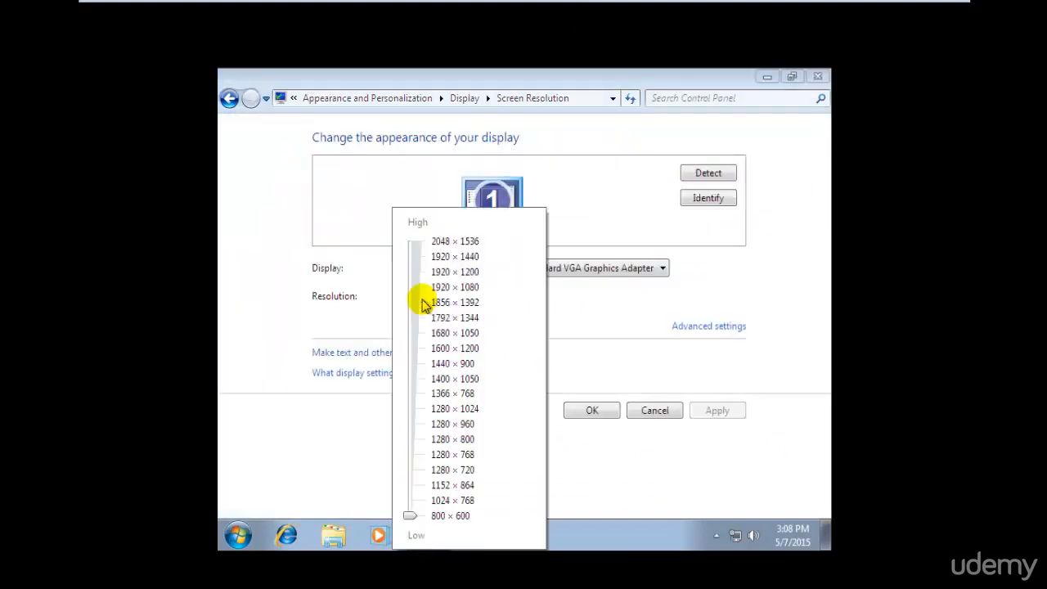
pyautogui.moveTo(409, 516); pyautogui.dragTo(412, 393)
pyautogui.click(698, 394)
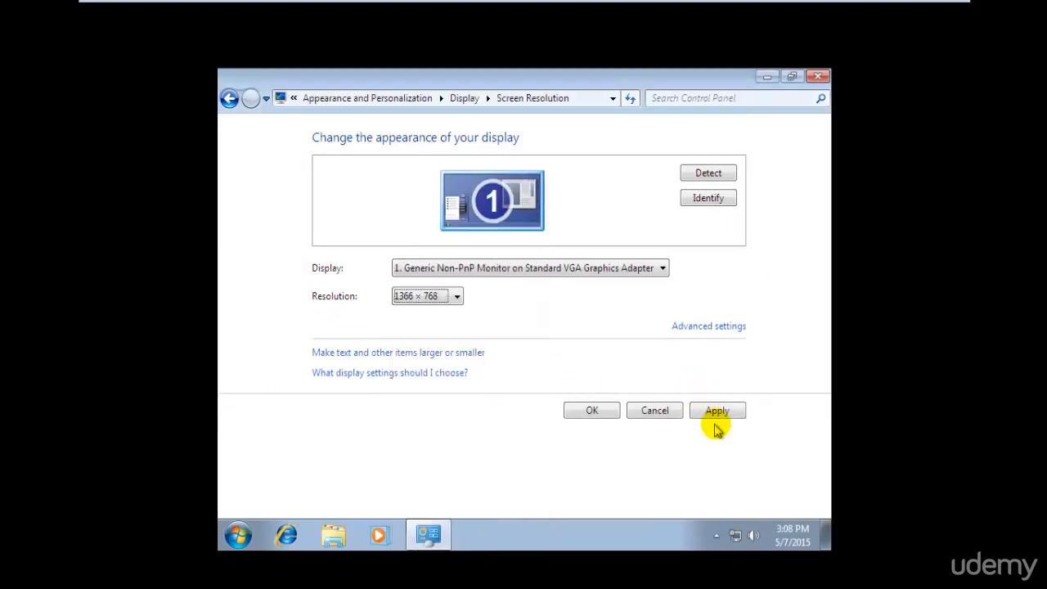
pyautogui.click(715, 412)
pyautogui.click(533, 286)
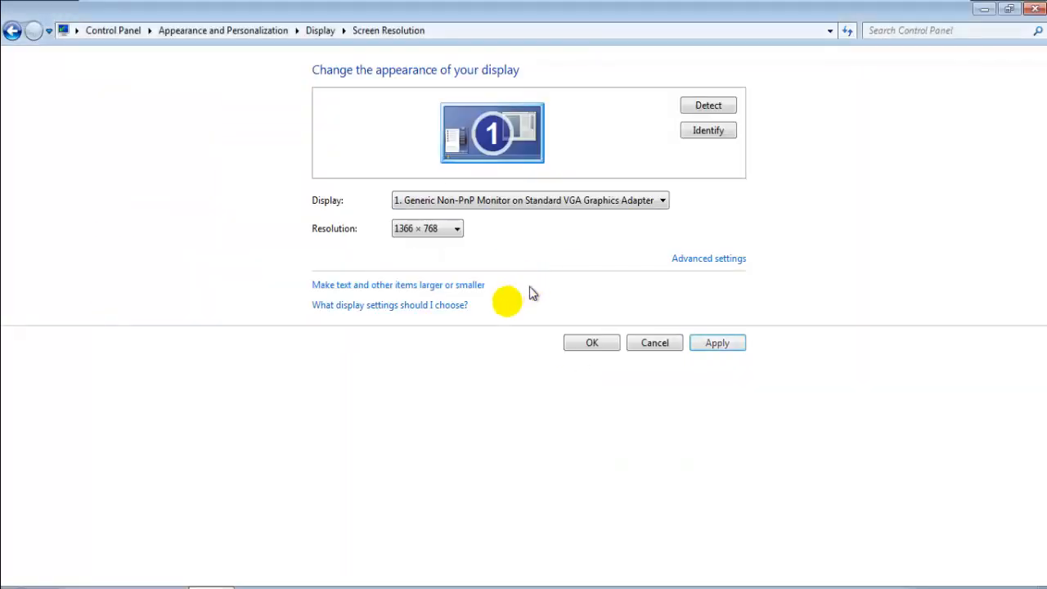
pyautogui.click(598, 347)
pyautogui.click(1032, 10)
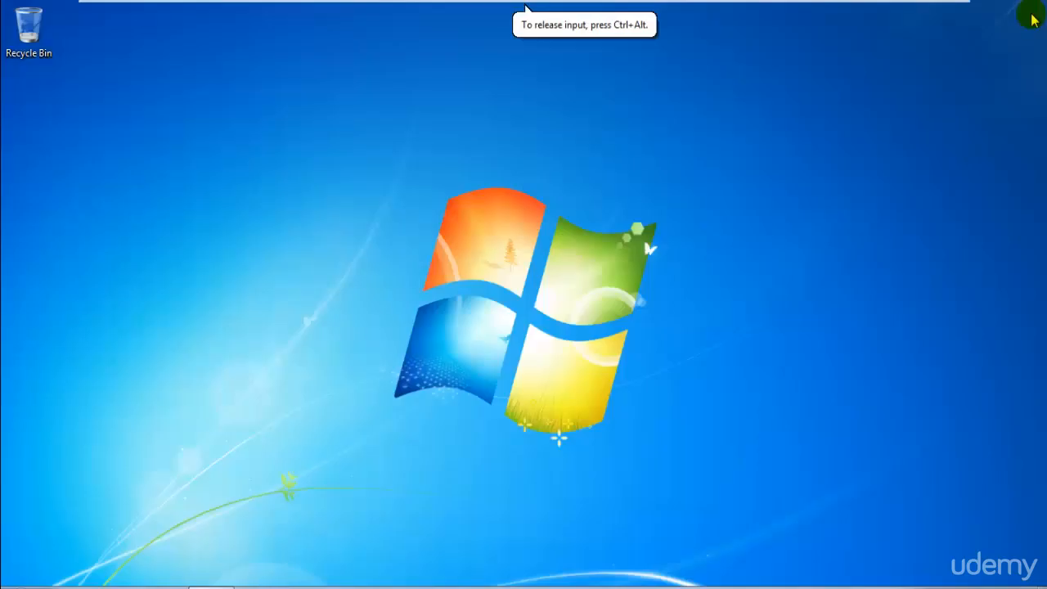
# Search the Windows 7 programs for "defen" and open Windows Defender
pyautogui.press('super')
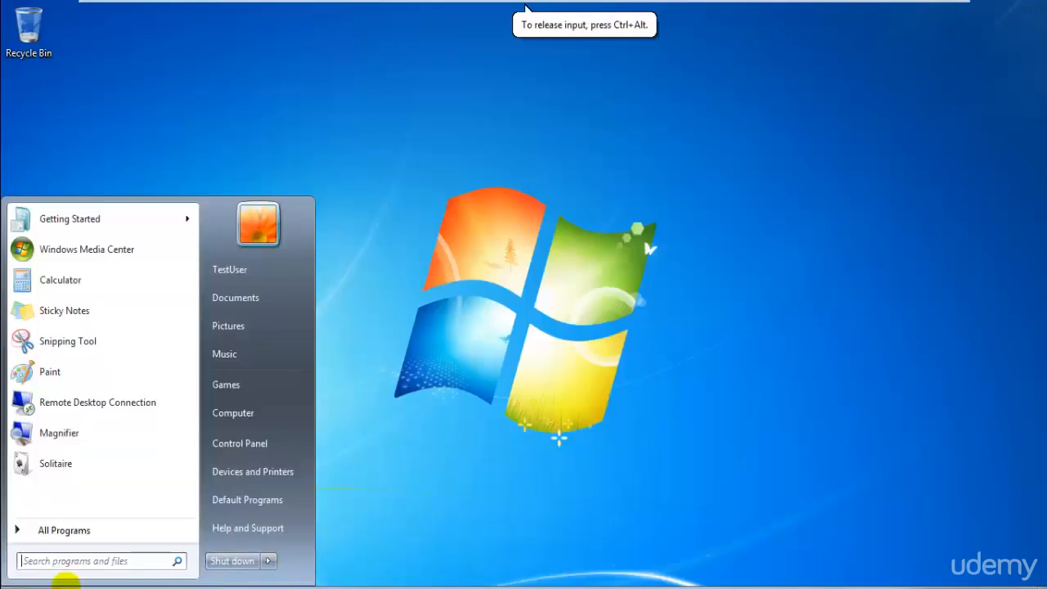
pyautogui.click(118, 562)
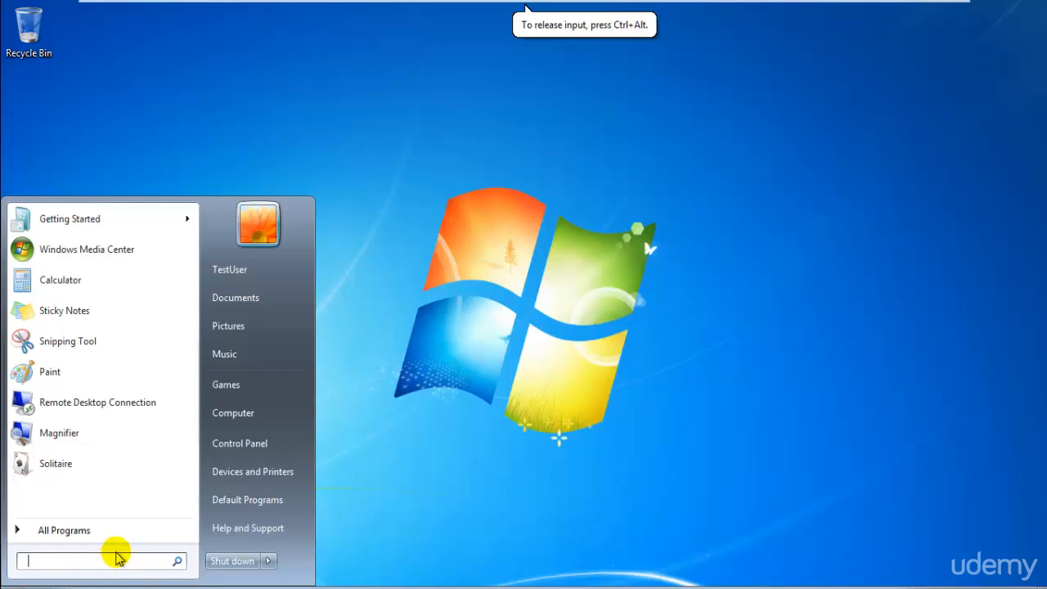
pyautogui.write('window')
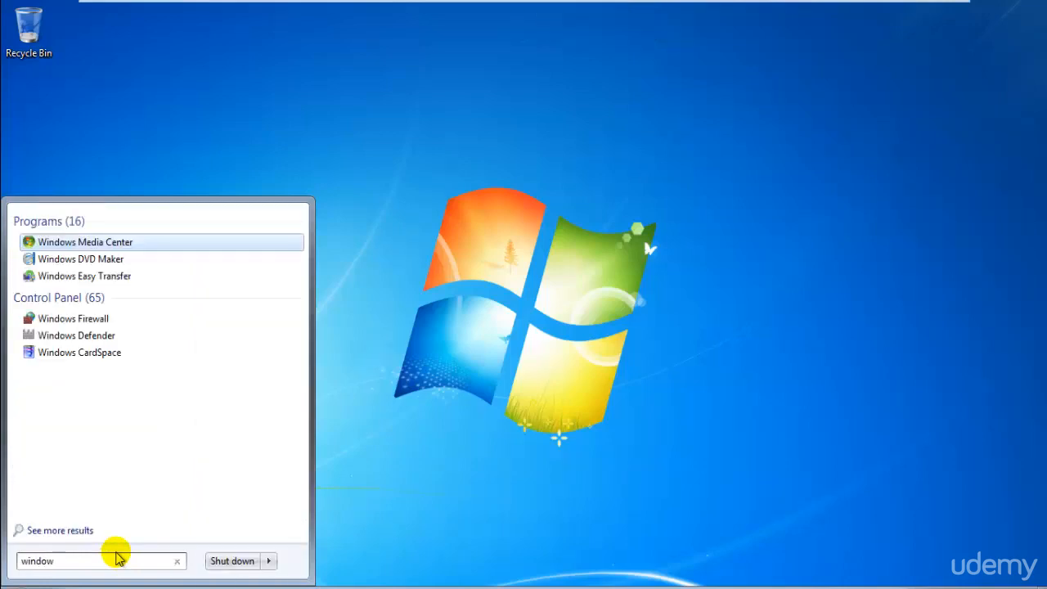
pyautogui.press('BackSpace')
pyautogui.press('BackSpace')
pyautogui.press('BackSpace')
pyautogui.press('BackSpace')
pyautogui.press('BackSpace')
pyautogui.write('defen')
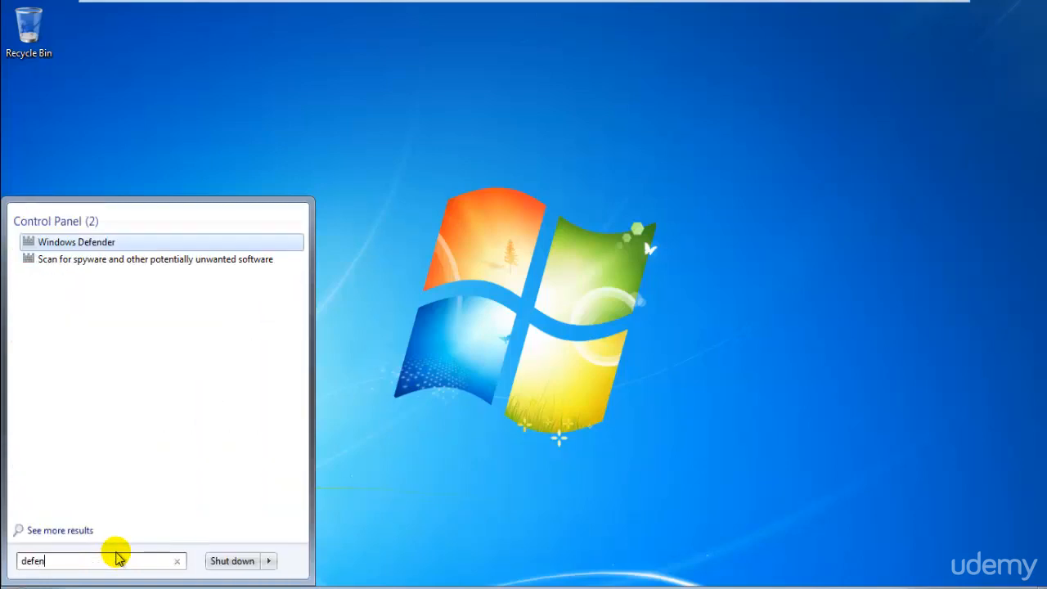
pyautogui.press('Return')
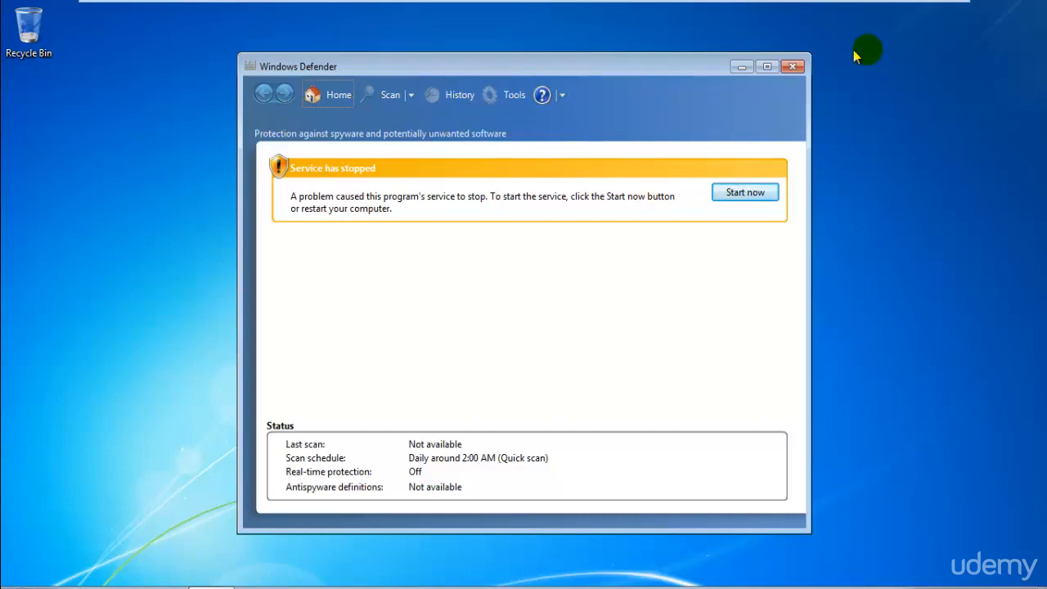
# Look through the help options of Windows Defender and close its window
pyautogui.click(562, 95)
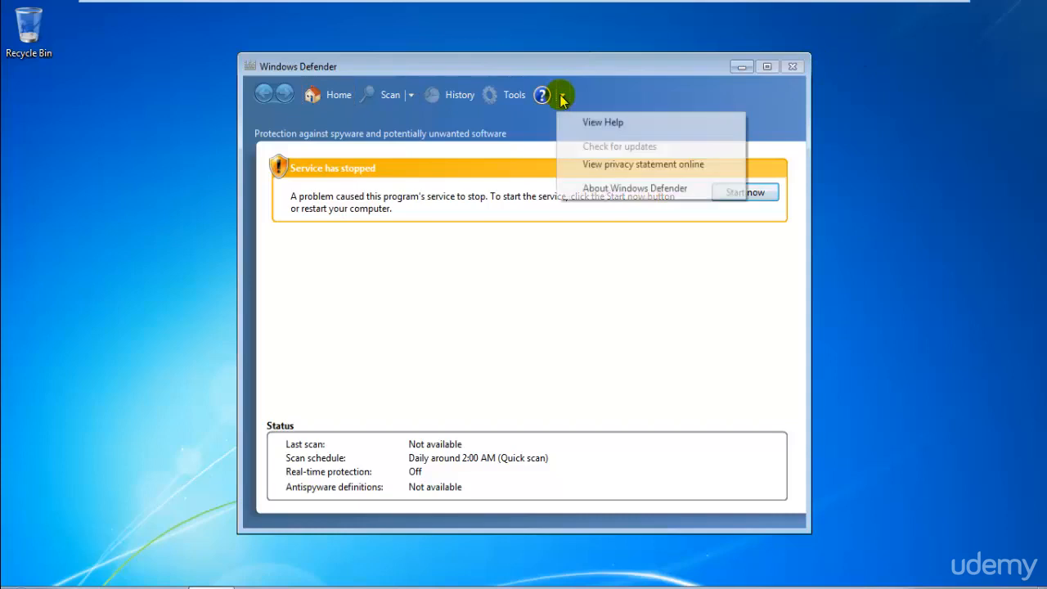
pyautogui.click(562, 96)
pyautogui.click(561, 95)
pyautogui.click(857, 116)
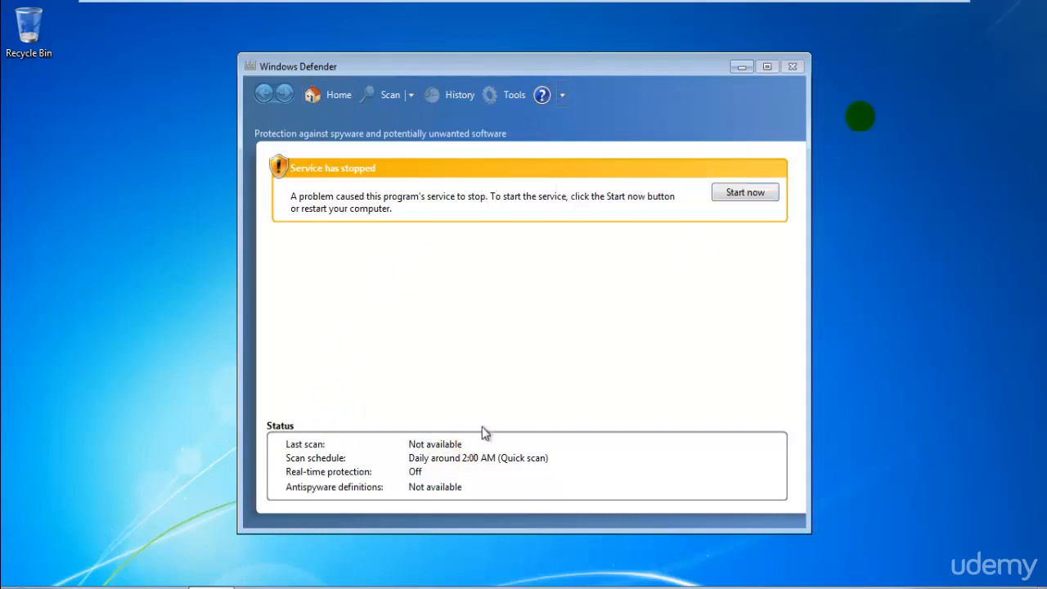
pyautogui.click(795, 70)
# Shut down the Windows 7 virtual machine and return to Kali Linux in full screen
pyautogui.click(20, 588)
pyautogui.click(228, 564)
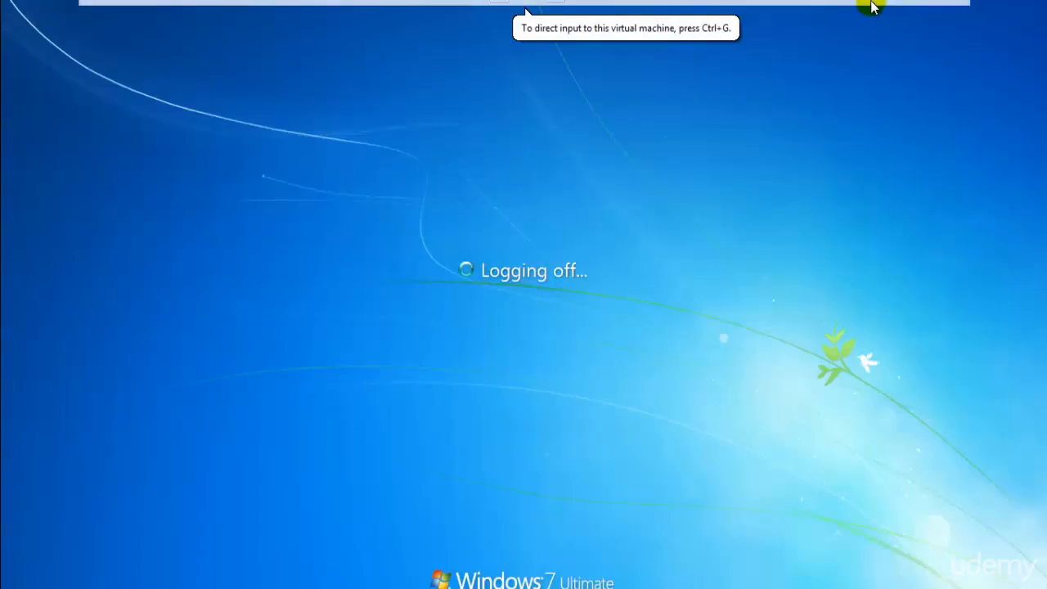
pyautogui.click(940, 11)
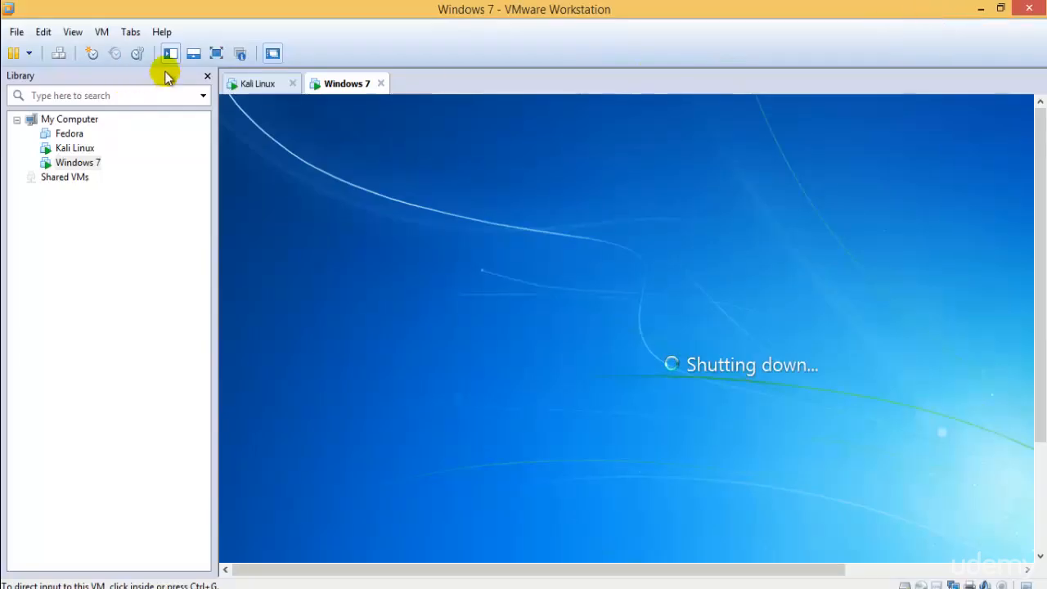
pyautogui.click(262, 90)
pyautogui.click(216, 53)
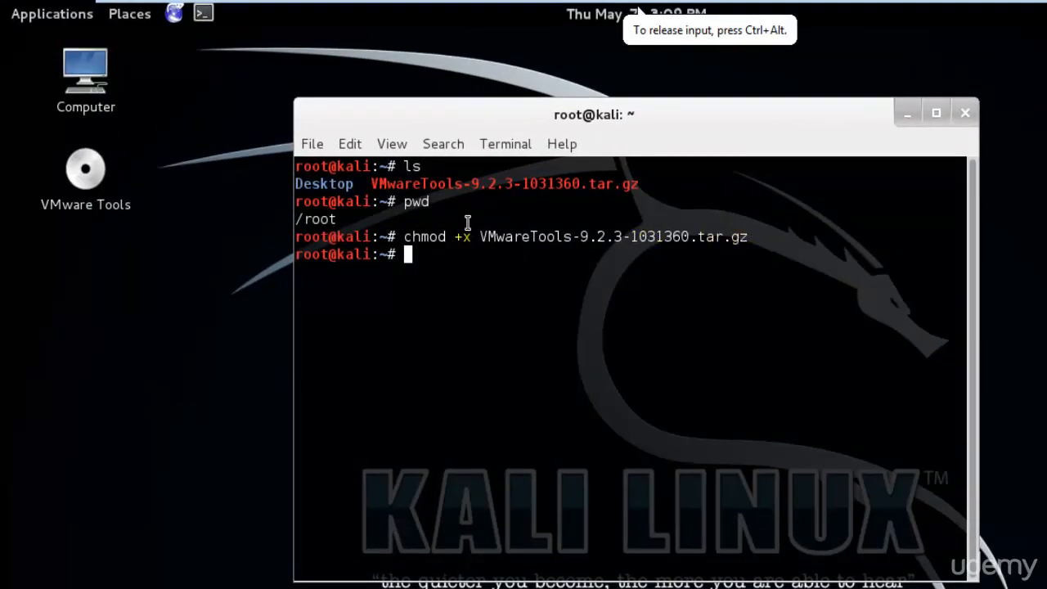
# Highlight the +x option and the archive's file name in the chmod command
pyautogui.moveTo(448, 241); pyautogui.dragTo(471, 237)
pyautogui.click(500, 312)
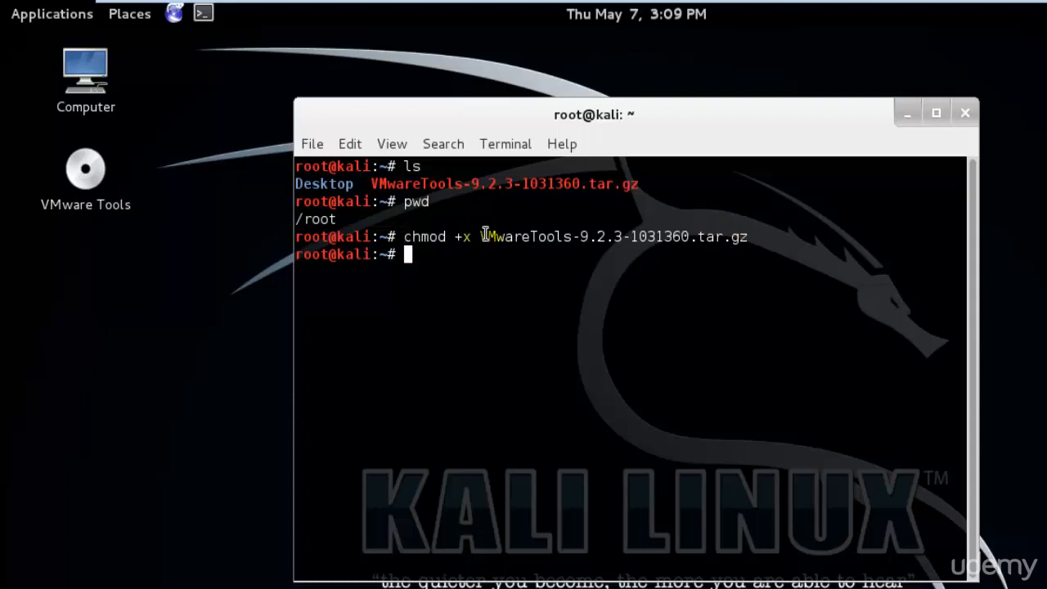
pyautogui.moveTo(482, 238); pyautogui.dragTo(736, 234)
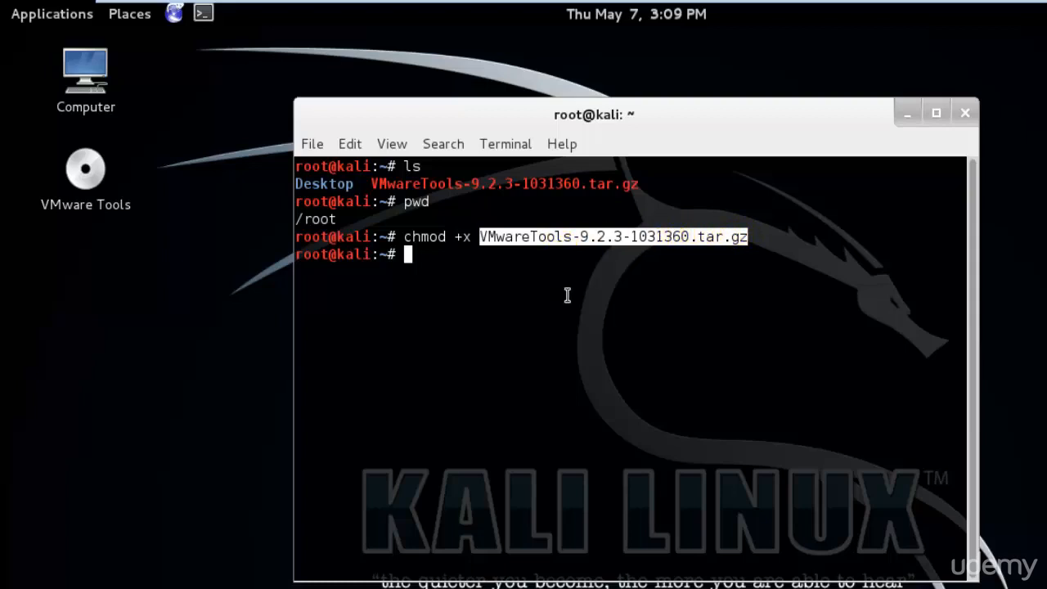
# Extract the VMware Tools archive with tar -xf VMwareTools-9.2.3-1031360.tar.gz
pyautogui.write('tar -xf')
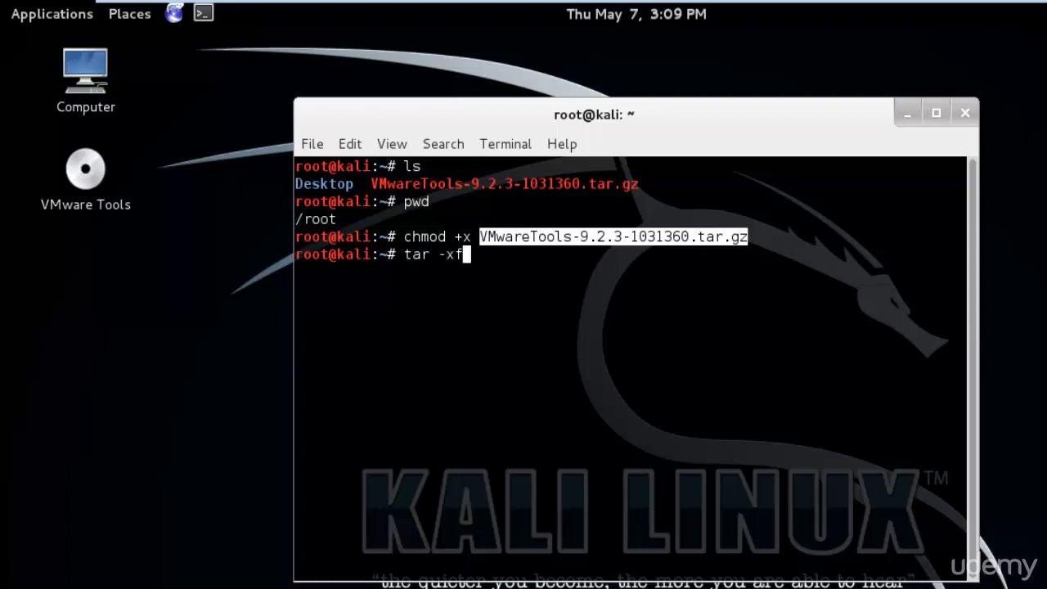
pyautogui.write(' VM')
pyautogui.press('Tab')
pyautogui.press('Return')
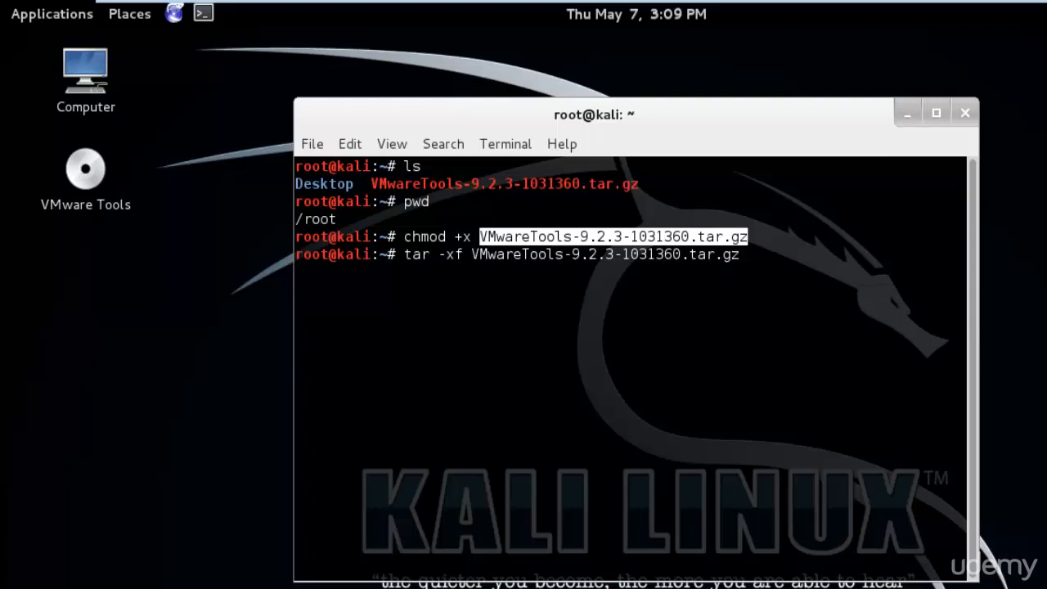
# Leave full screen, close the Windows 7 virtual machine's tab and show Kali Linux in full screen again
pyautogui.click(1022, 10)
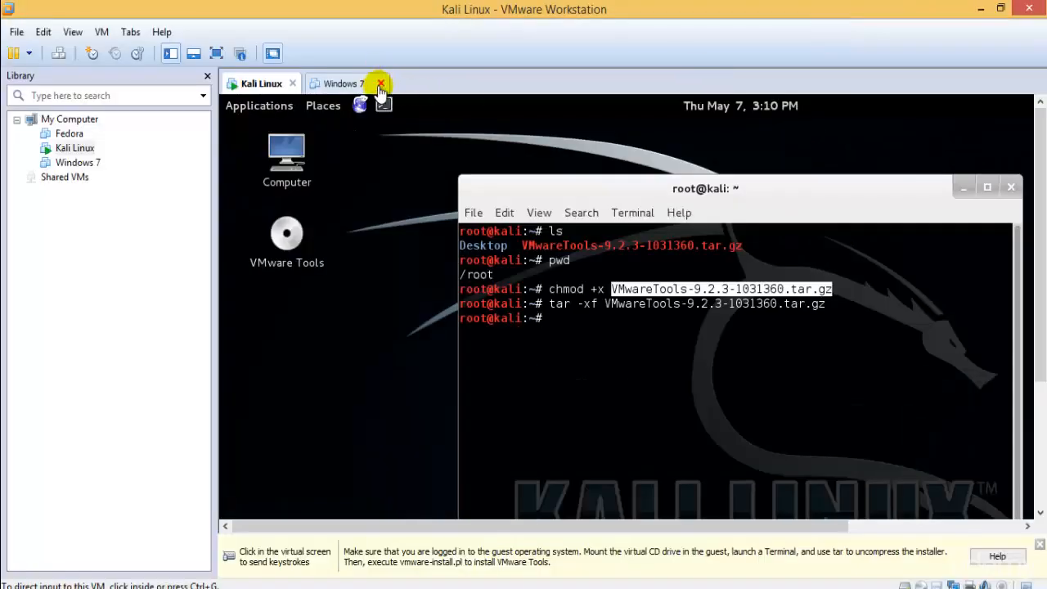
pyautogui.click(380, 85)
pyautogui.click(216, 53)
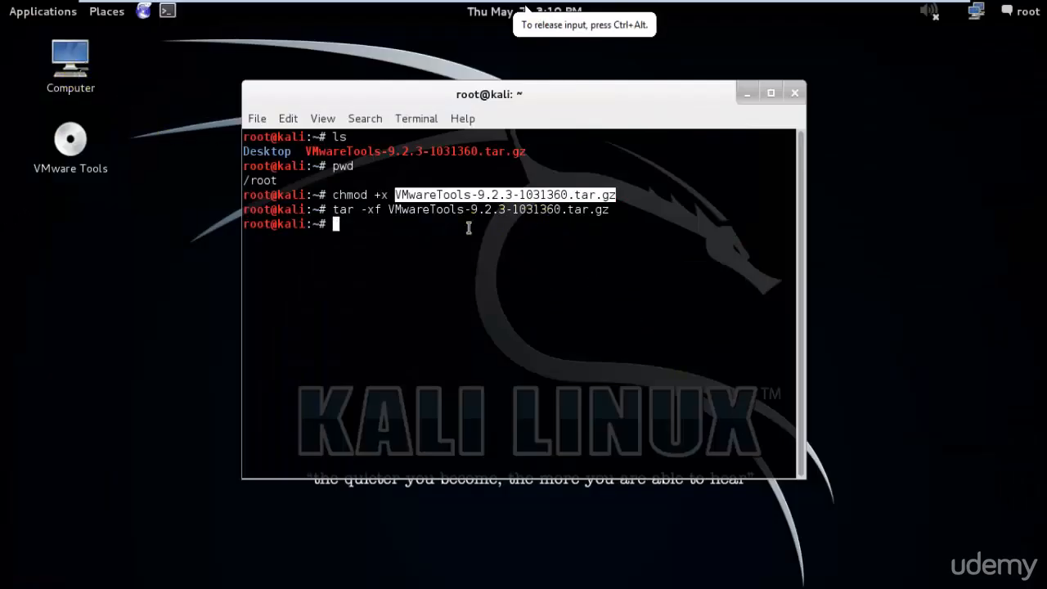
# Highlight the tar command in the terminal and open the Home folder in the file manager
pyautogui.moveTo(334, 210); pyautogui.dragTo(615, 213)
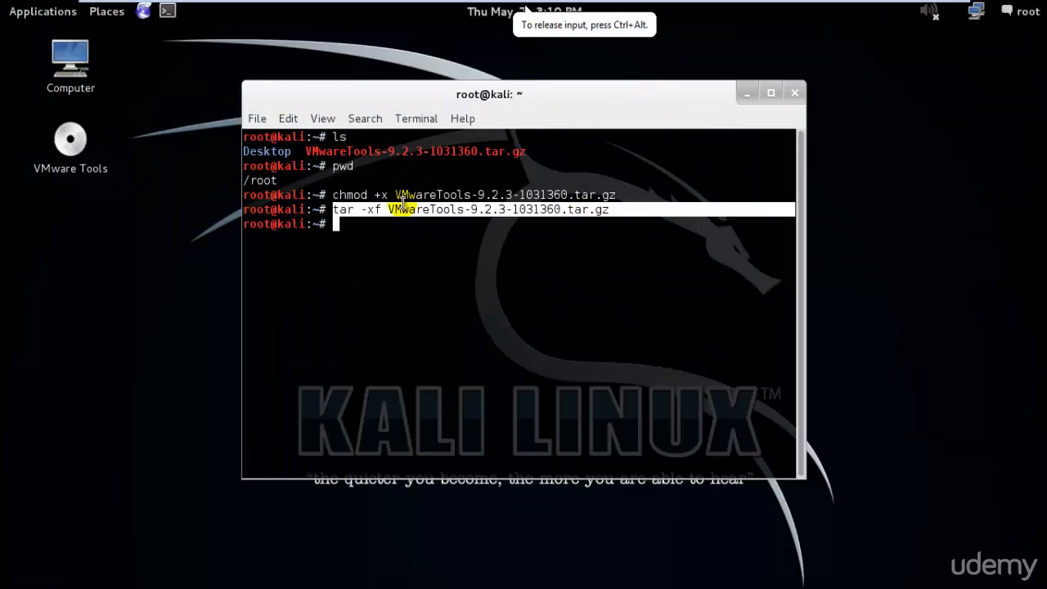
pyautogui.doubleClick(76, 57)
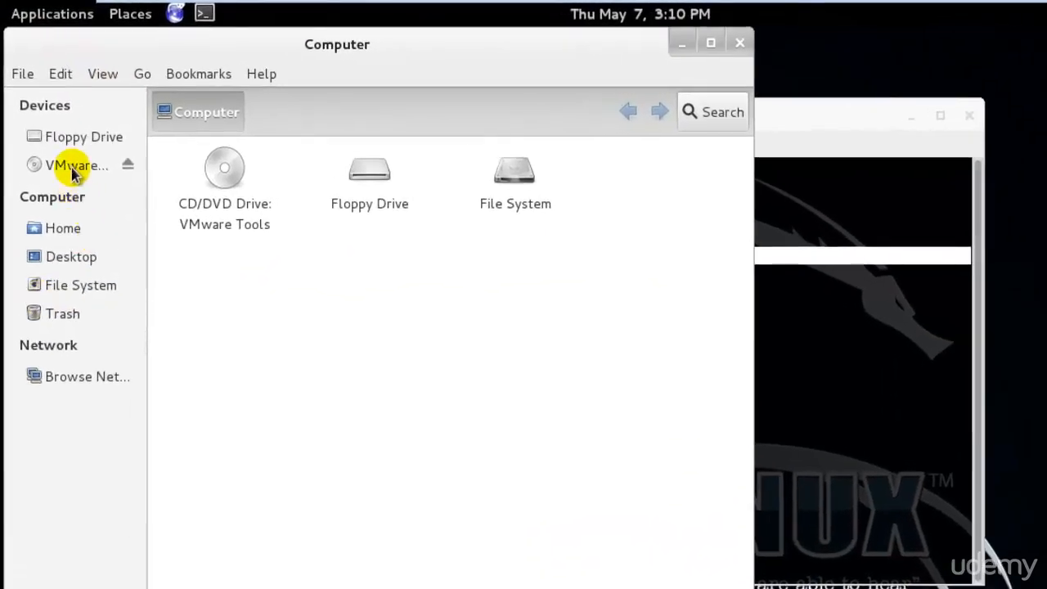
pyautogui.click(65, 227)
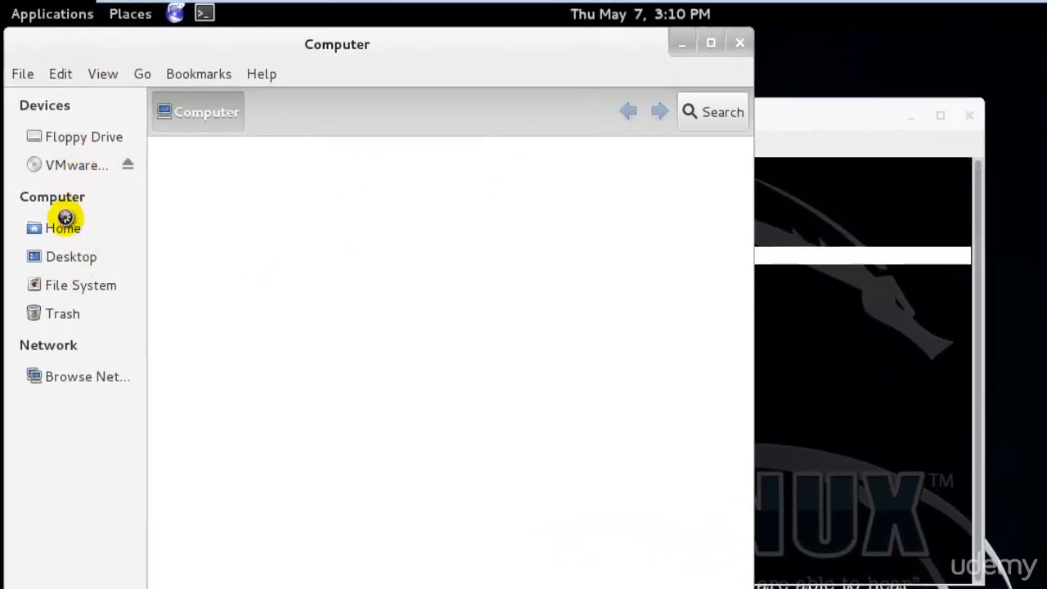
# Look inside the extracted vmware-tools-distrib folder in Home and close the file manager
pyautogui.click(495, 226)
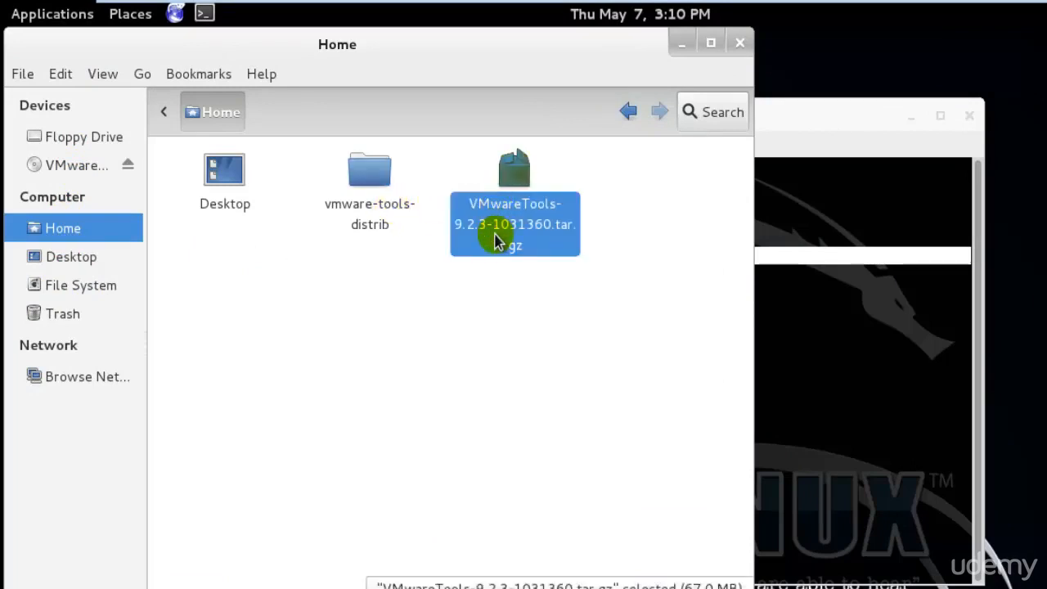
pyautogui.doubleClick(378, 211)
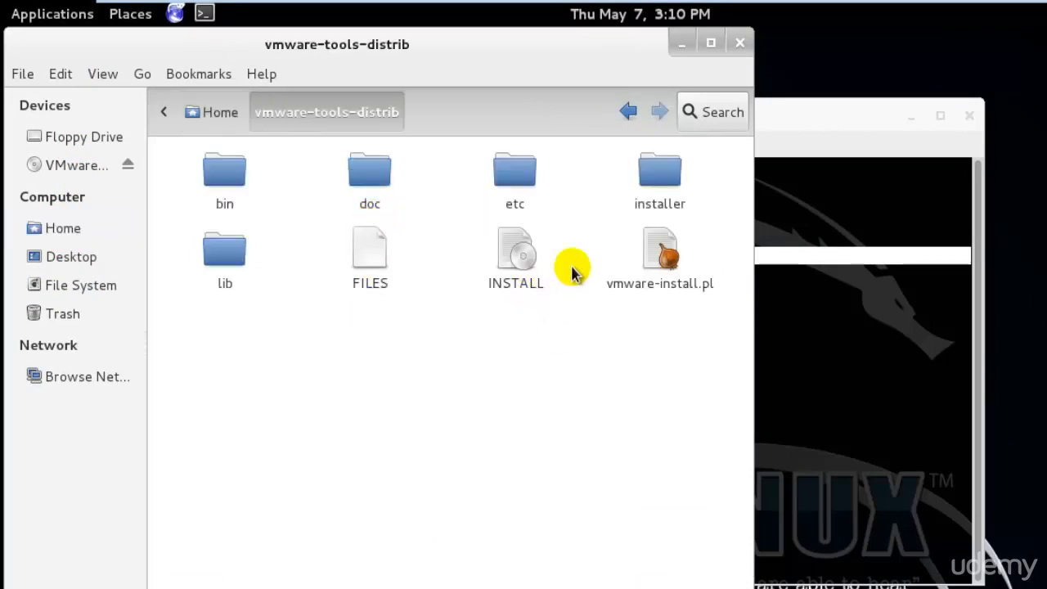
pyautogui.click(194, 113)
pyautogui.doubleClick(370, 152)
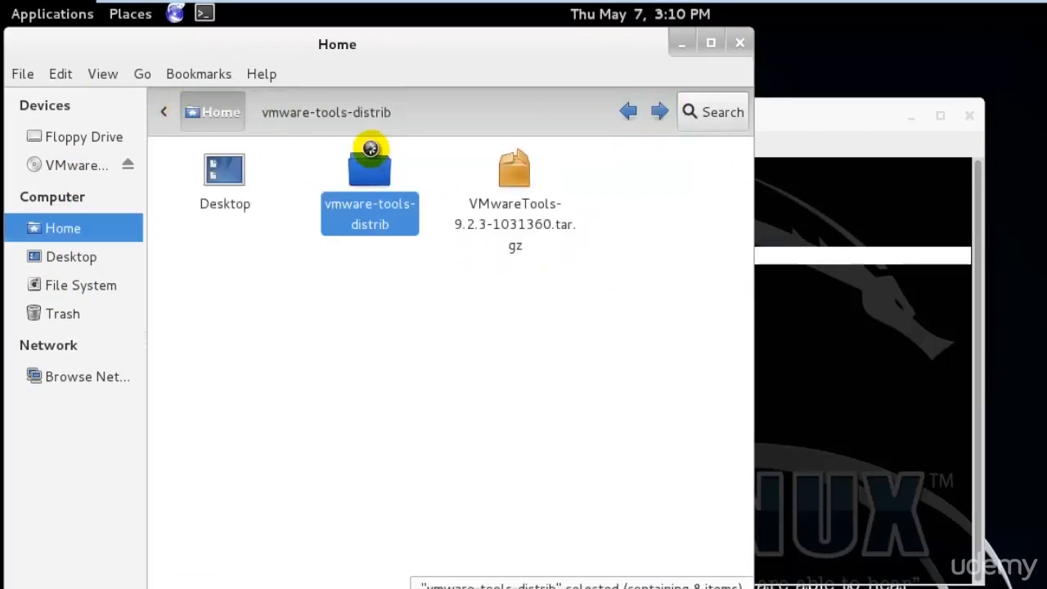
pyautogui.click(740, 42)
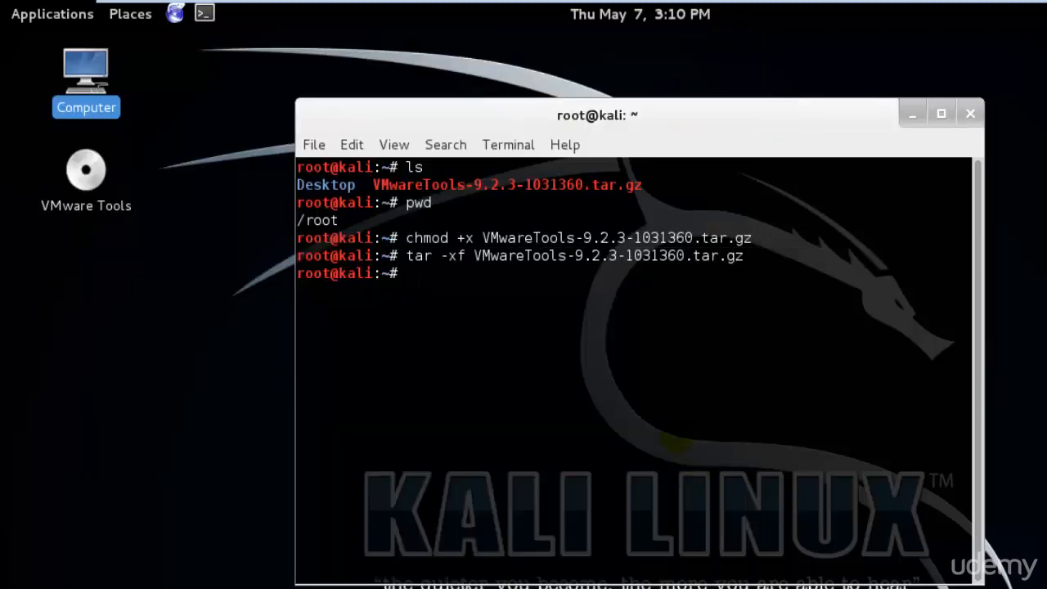
# Discard the started cd command and list the home directory's contents with ls
pyautogui.write('cd VM')
pyautogui.press('BackSpace')
pyautogui.press('BackSpace')
pyautogui.press('BackSpace')
pyautogui.press('BackSpace')
pyautogui.press('BackSpace')
pyautogui.write('ls')
pyautogui.press('Return')
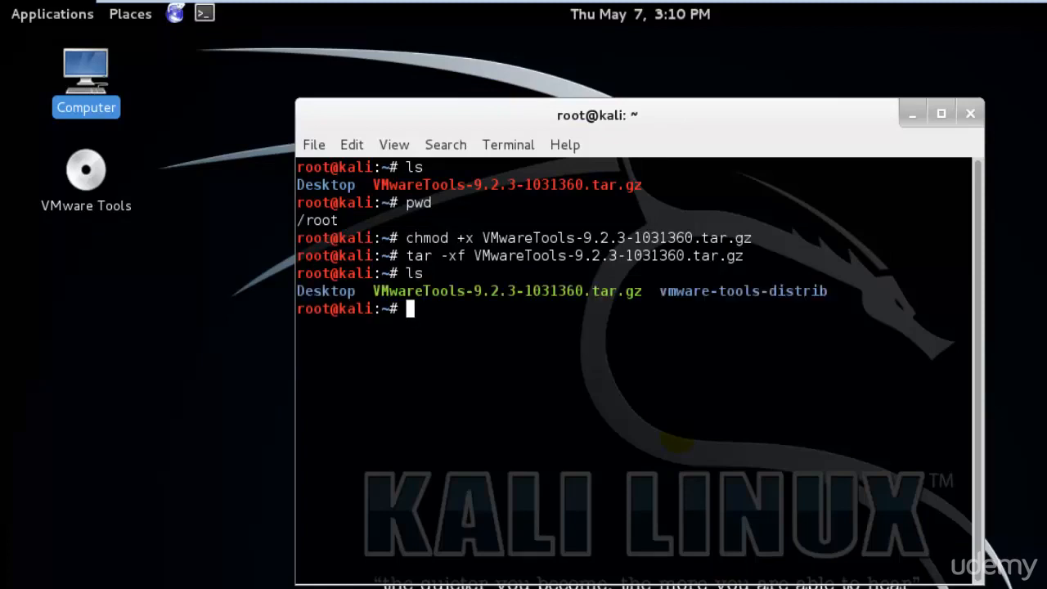
# Change into the vmware-tools-distrib directory in the terminal and list its contents with ls
pyautogui.write('cd vm')
pyautogui.press('Tab')
pyautogui.press('Return')
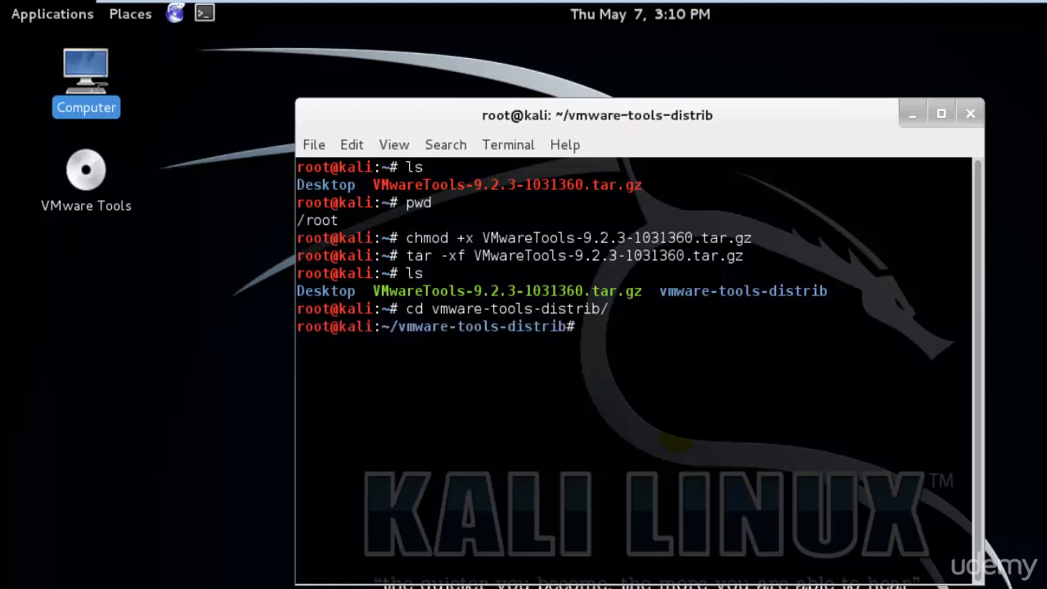
pyautogui.write('ls')
pyautogui.press('Return')
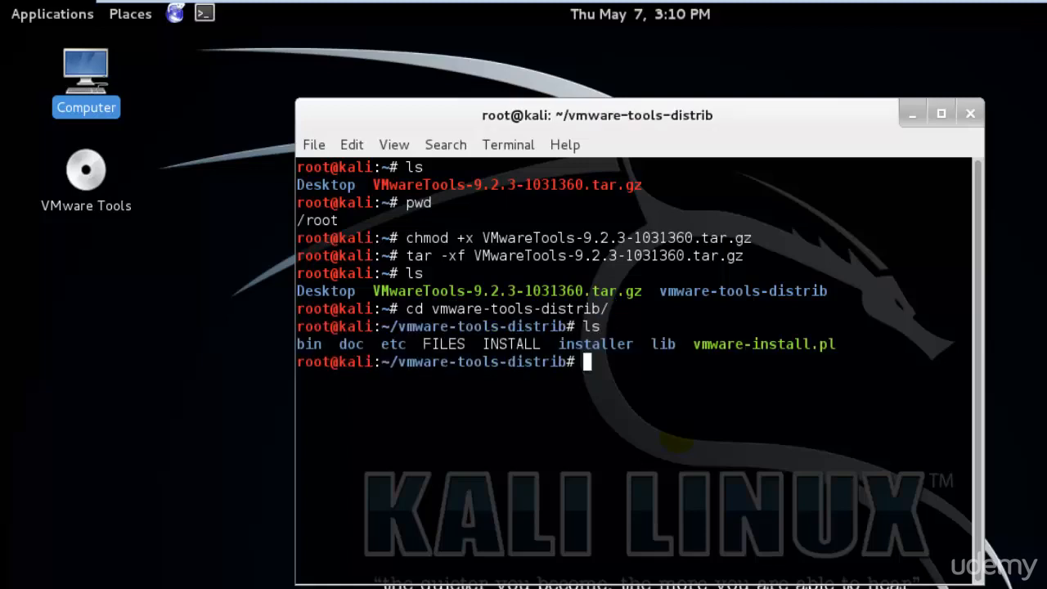
# Open the vmware-tools-distrib folder from Home in the file manager and select vmware-install.pl
pyautogui.doubleClick(86, 75)
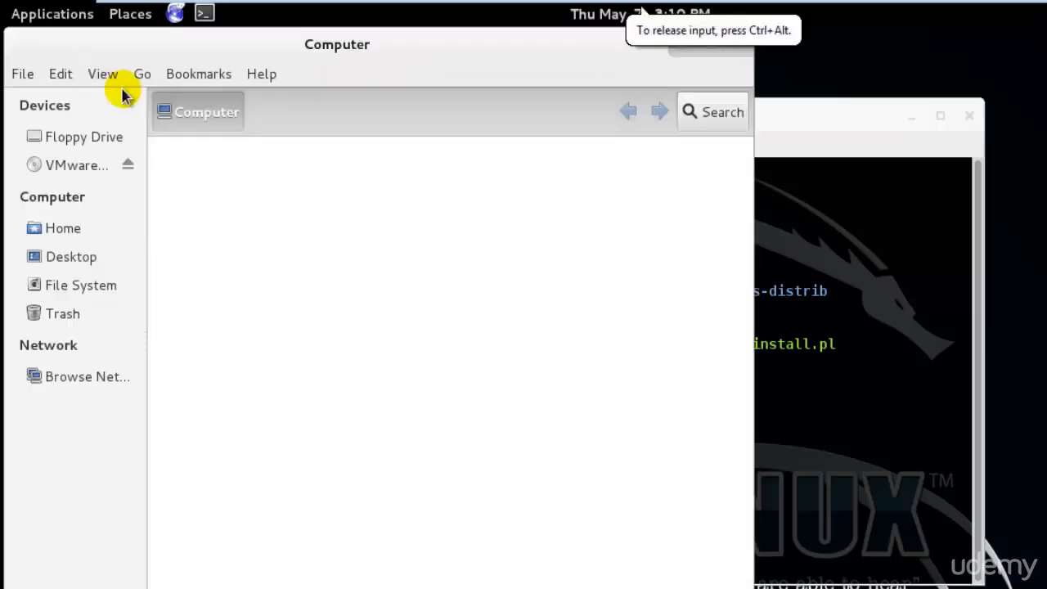
pyautogui.click(66, 228)
pyautogui.doubleClick(368, 173)
pyautogui.click(660, 255)
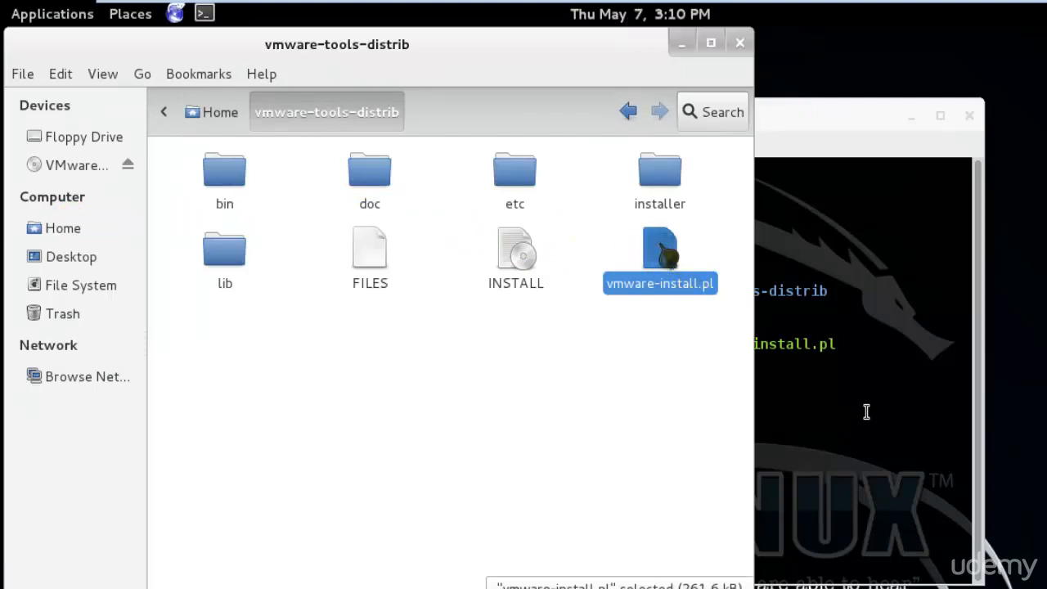
# Run the installer script in the terminal with ./vmware-install.pl
pyautogui.click(899, 384)
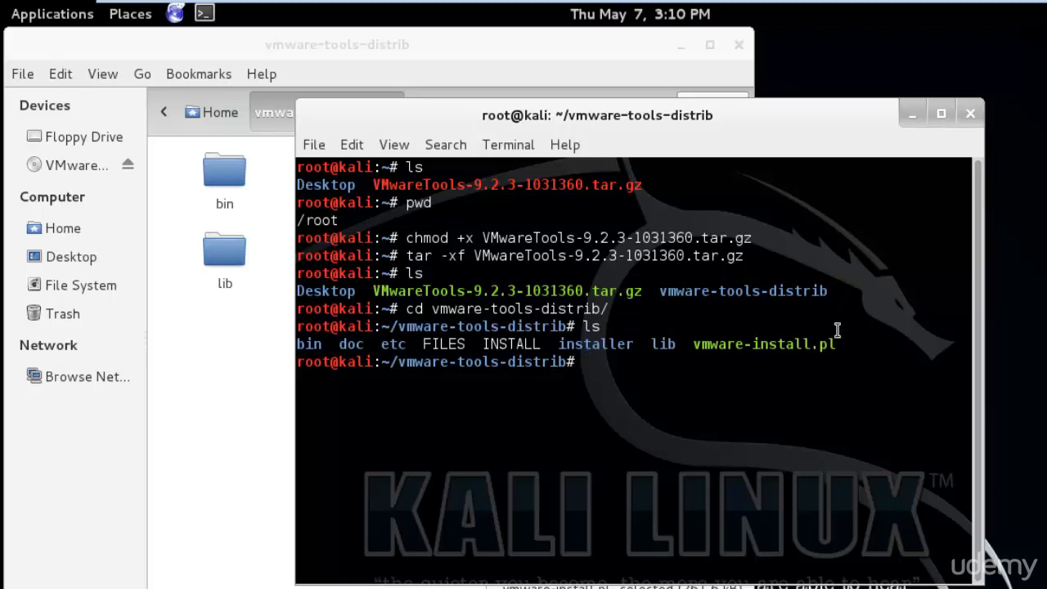
pyautogui.write('./v')
pyautogui.press('Tab')
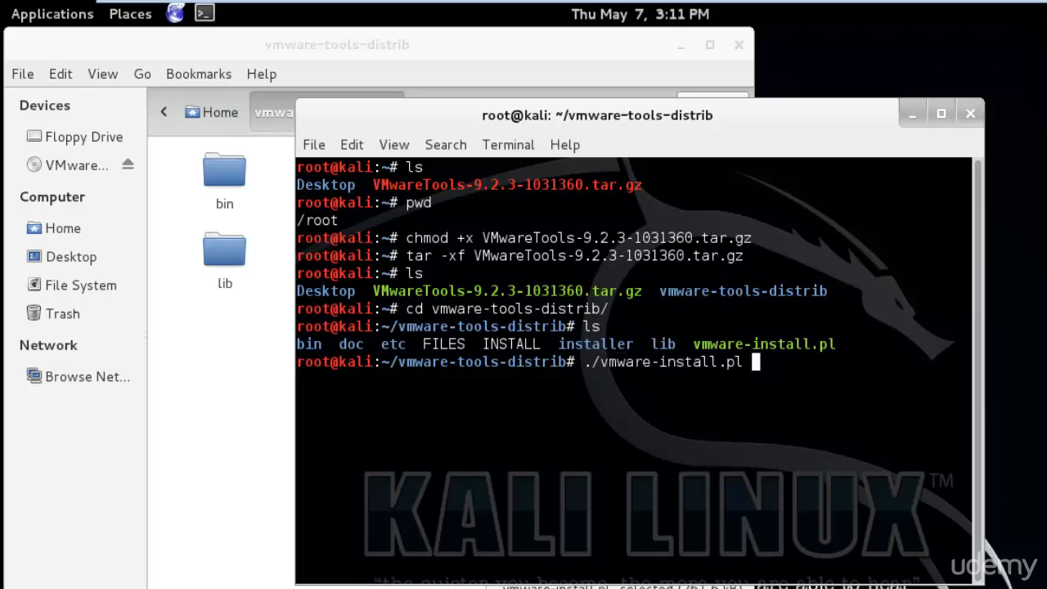
pyautogui.press('Return')
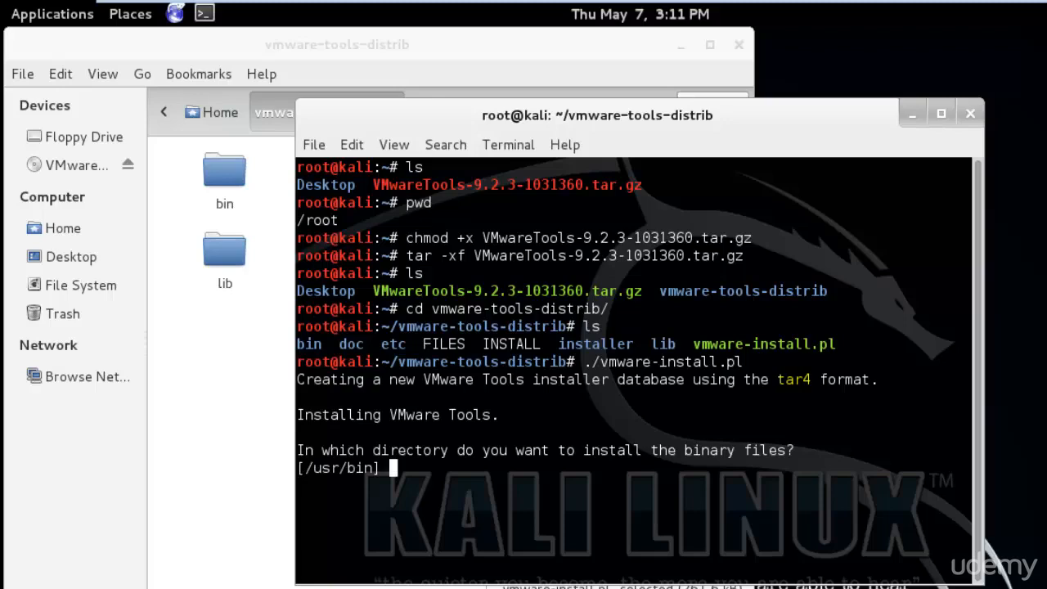
# Accept the installer's default directories for the binary, init, daemon, library and documentation files, and agree to create the missing paths
pyautogui.press('Return')
pyautogui.press('Return')
pyautogui.press('Return')
pyautogui.press('Return')
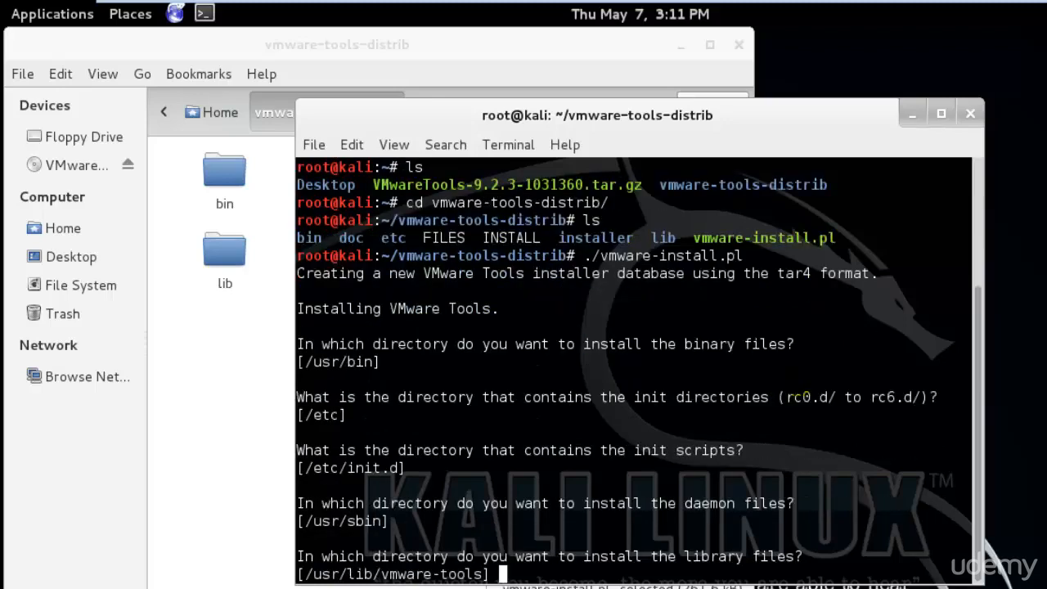
pyautogui.press('Return')
pyautogui.press('Return')
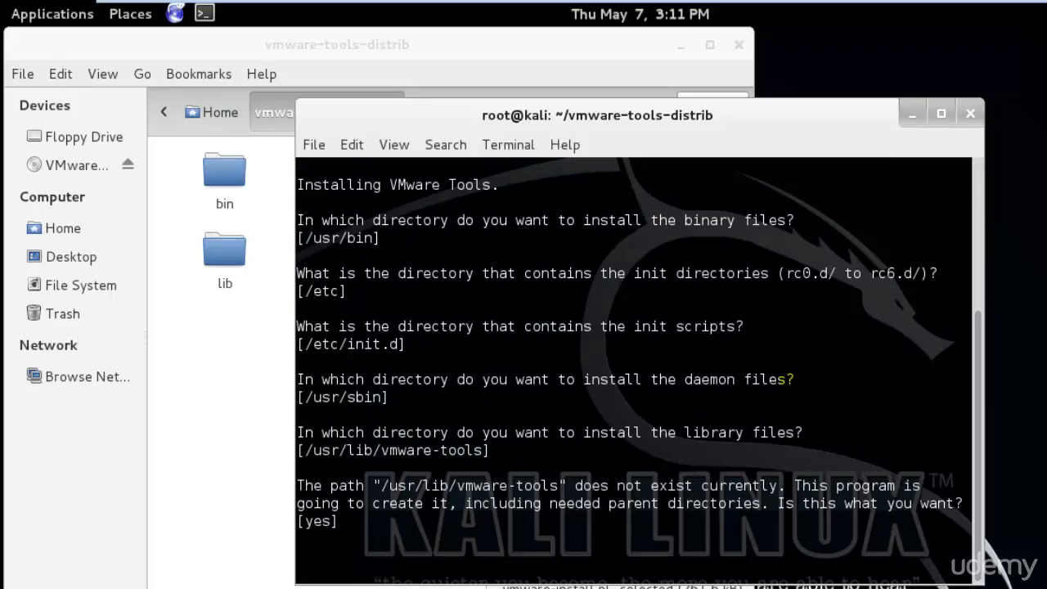
pyautogui.press('Return')
# Start the VMware Tools configuration with default answers: FileSystem Sync Driver off, Host-Guest Filesystem on, and the detected gcc path kept
pyautogui.press('Return')
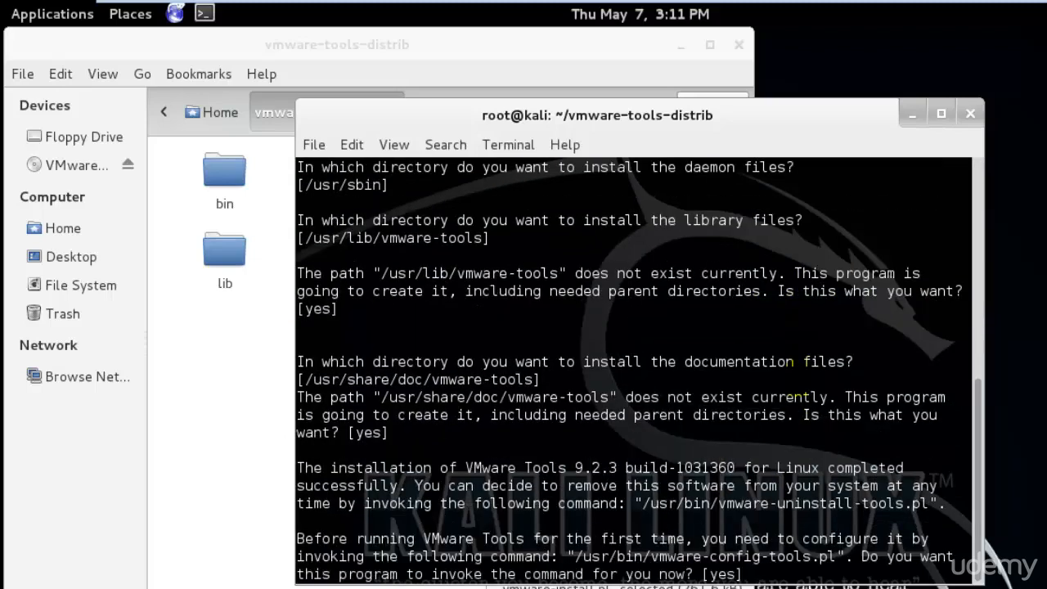
pyautogui.press('Return')
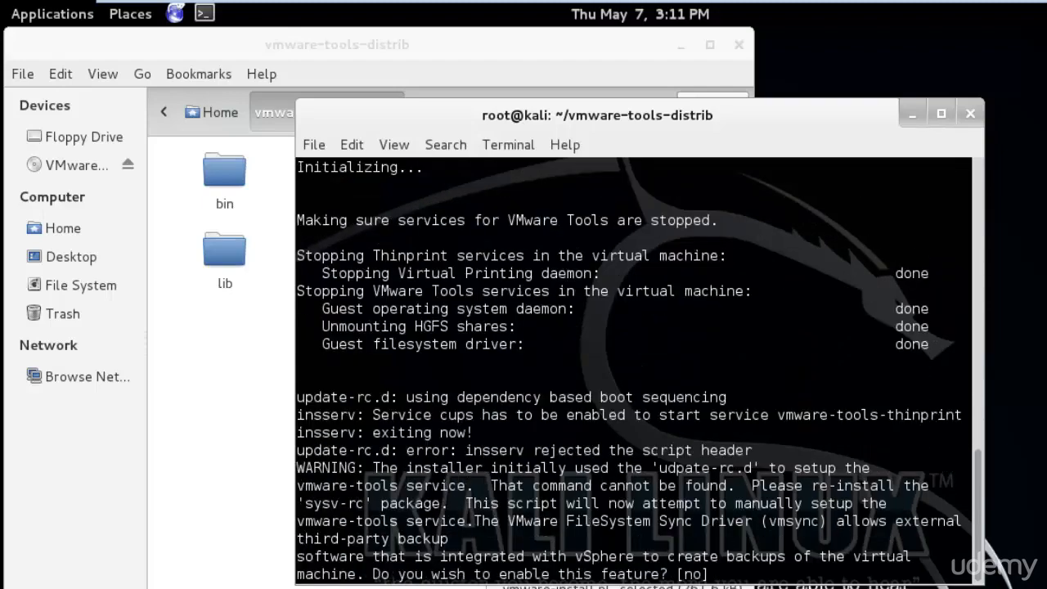
pyautogui.press('Return')
pyautogui.press('Return')
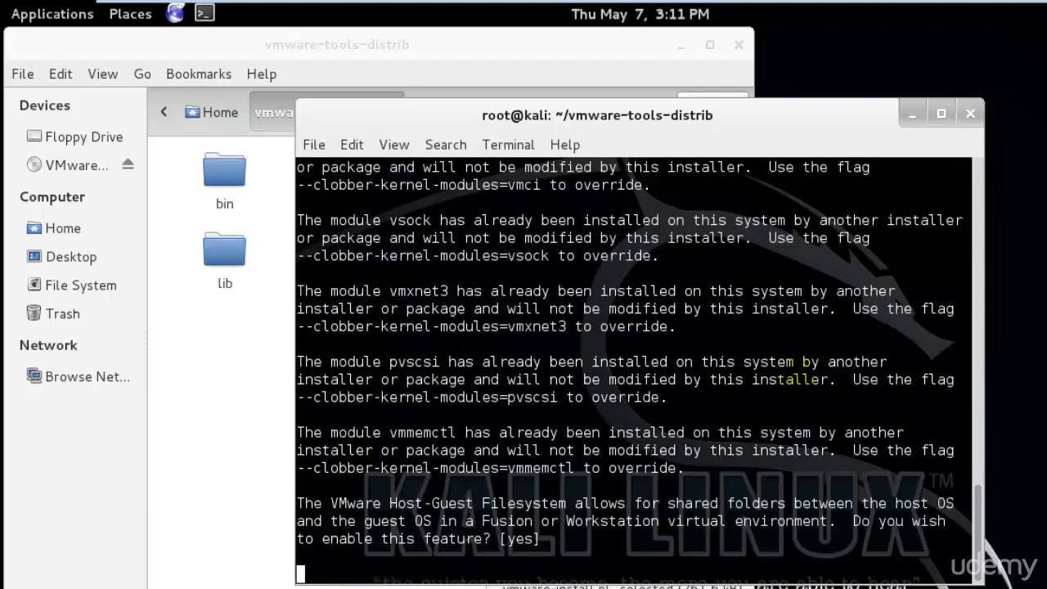
# Try to continue the configuration by leaving the kernel header path empty
pyautogui.press('Return')
pyautogui.press('Return')
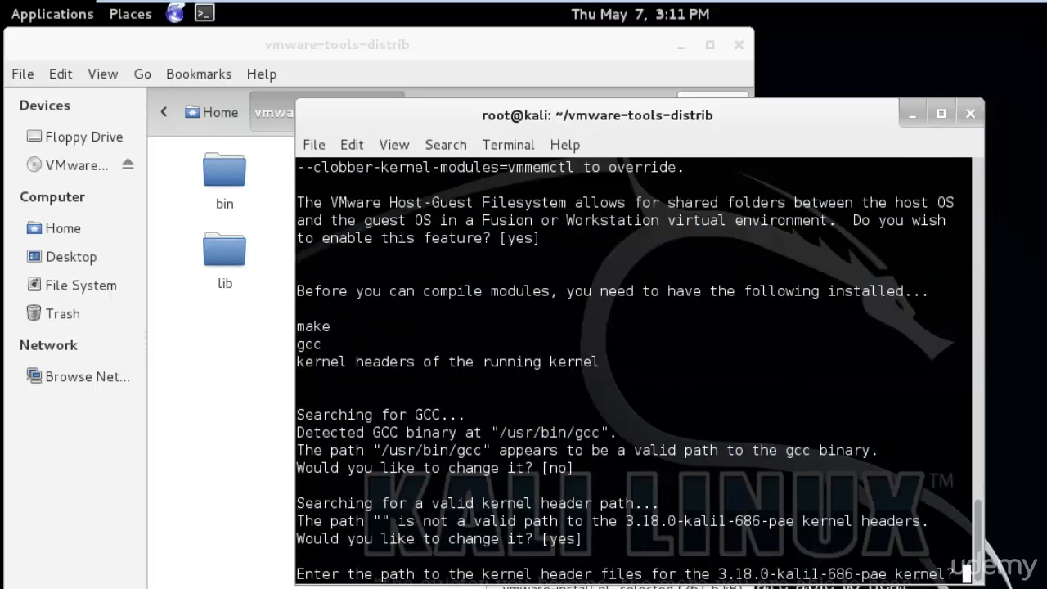
pyautogui.press('Return')
pyautogui.press('Return')
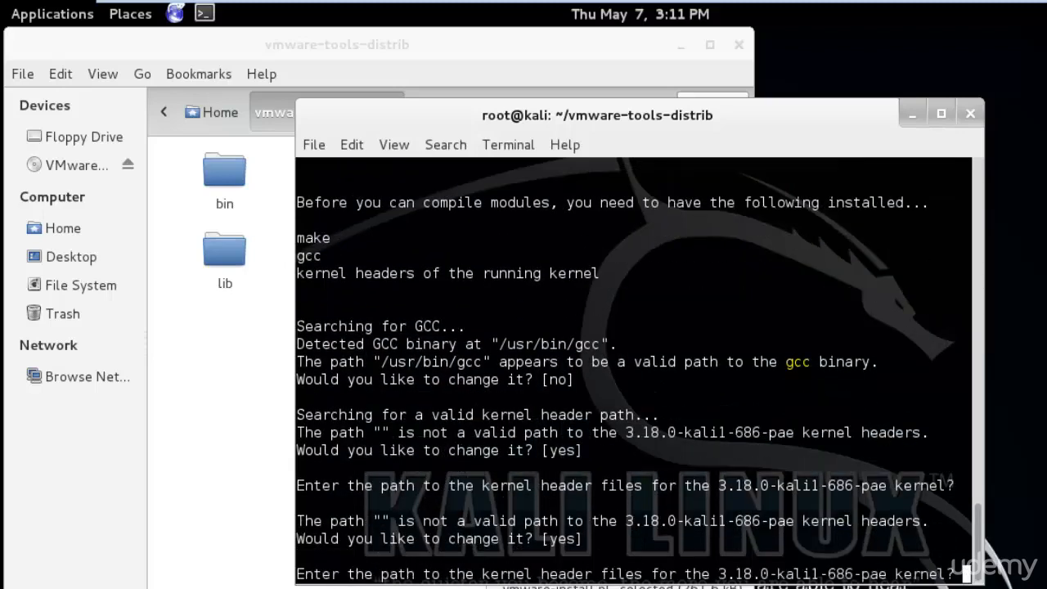
pyautogui.press('Return')
pyautogui.press('Return')
pyautogui.press('Return')
pyautogui.press('Return')
pyautogui.press('Return')
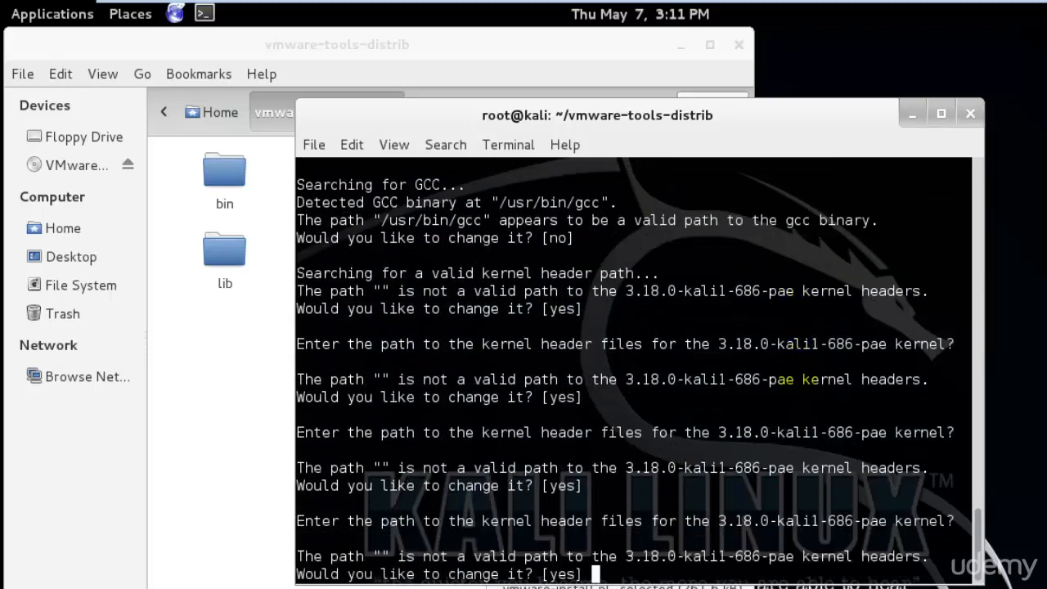
pyautogui.press('Return')
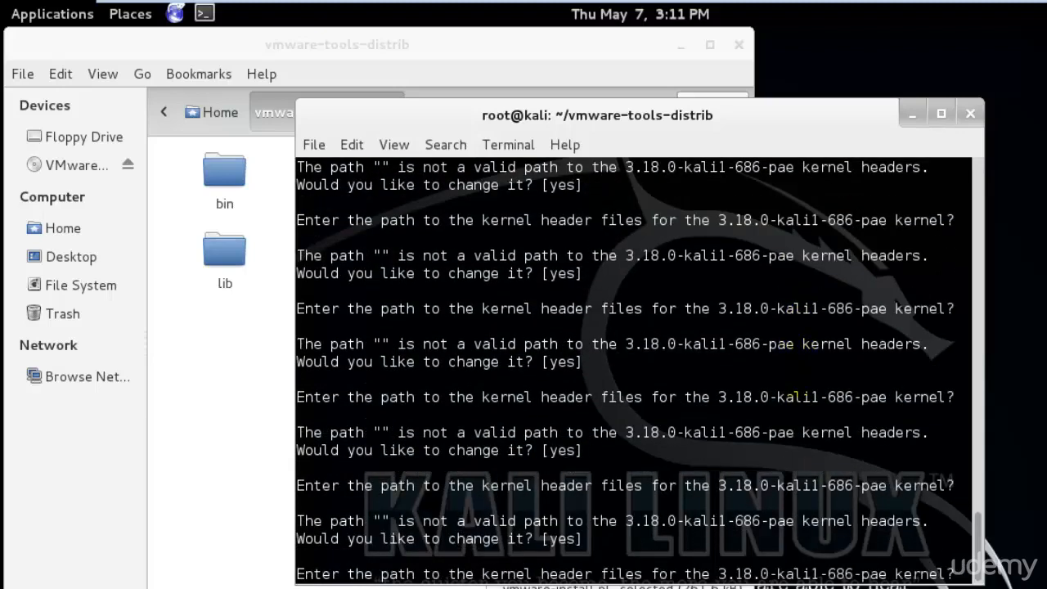
pyautogui.press('Return')
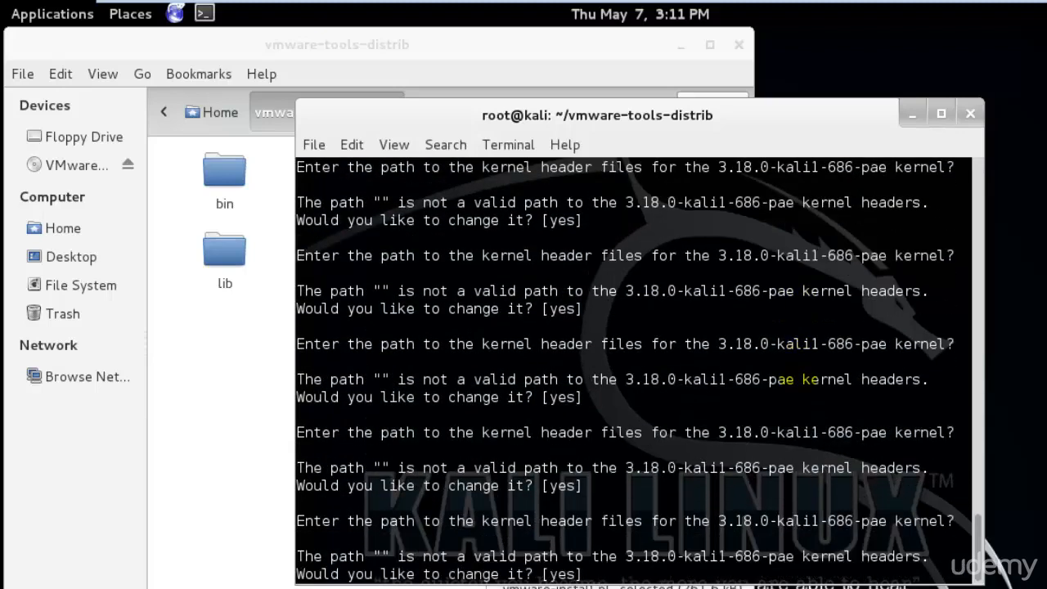
# Answer no to changing the kernel header path, then enable vmblock and leave automatic kernel modules disabled
pyautogui.write('no')
pyautogui.press('Return')
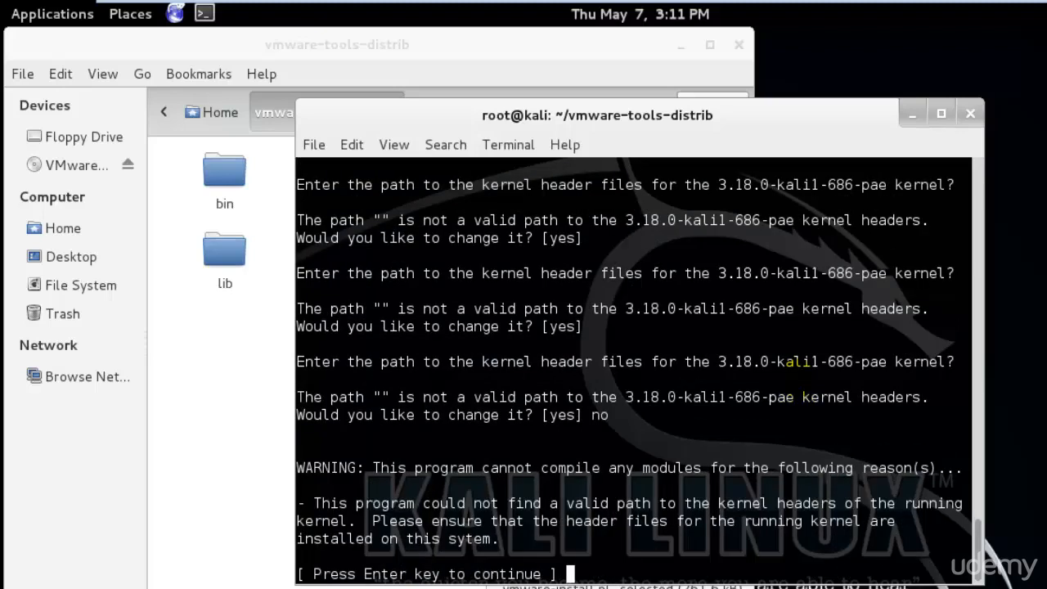
pyautogui.press('Return')
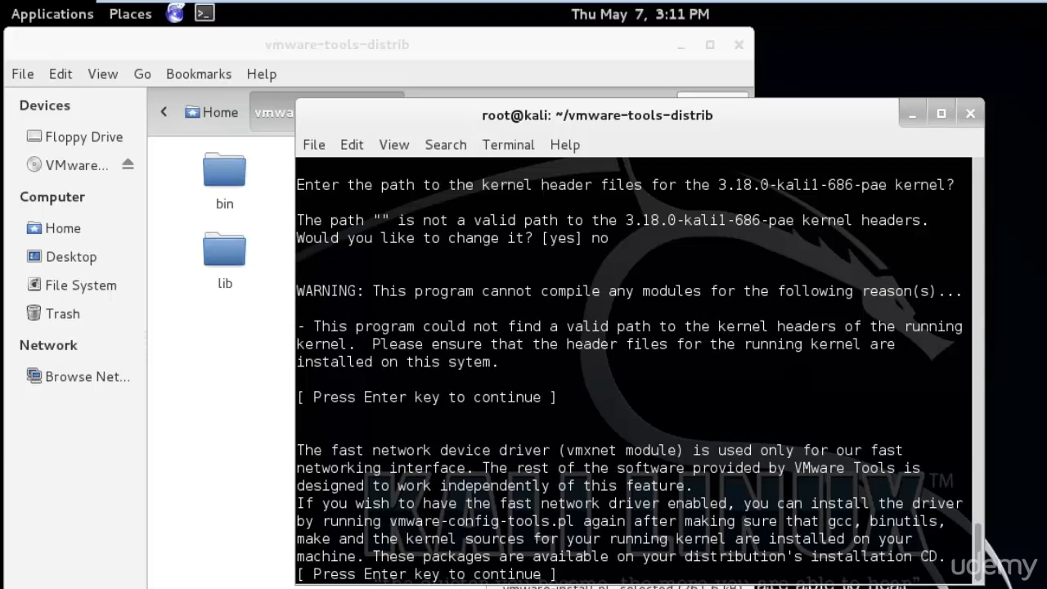
pyautogui.press('Return')
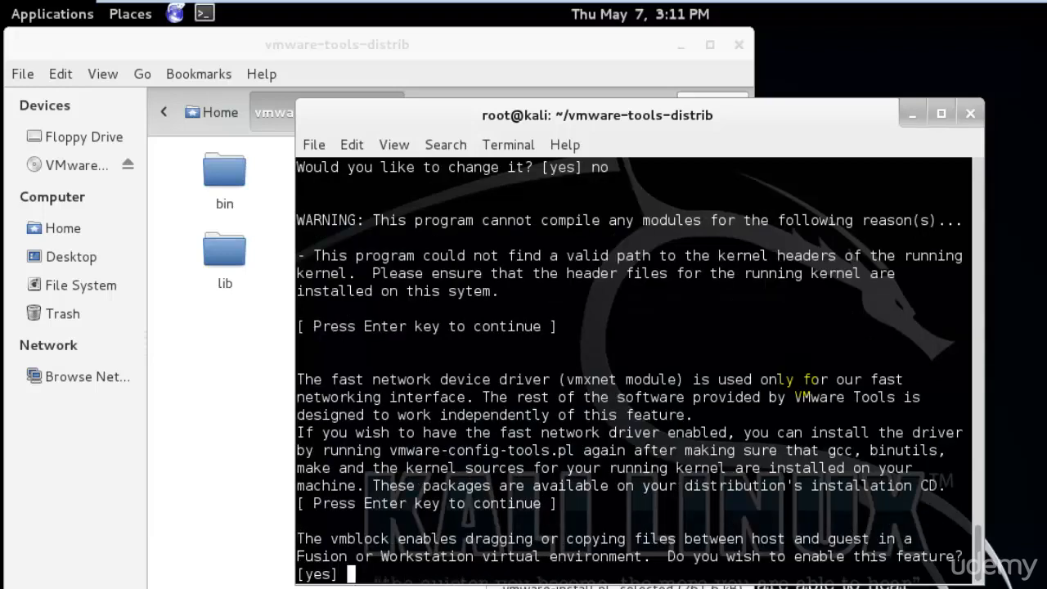
pyautogui.press('Return')
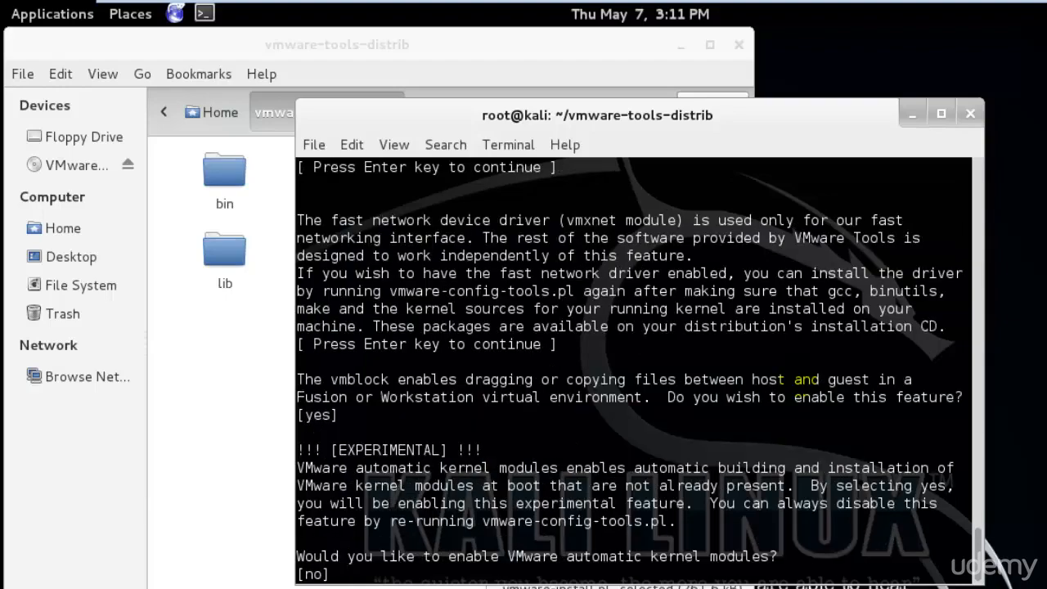
pyautogui.press('Return')
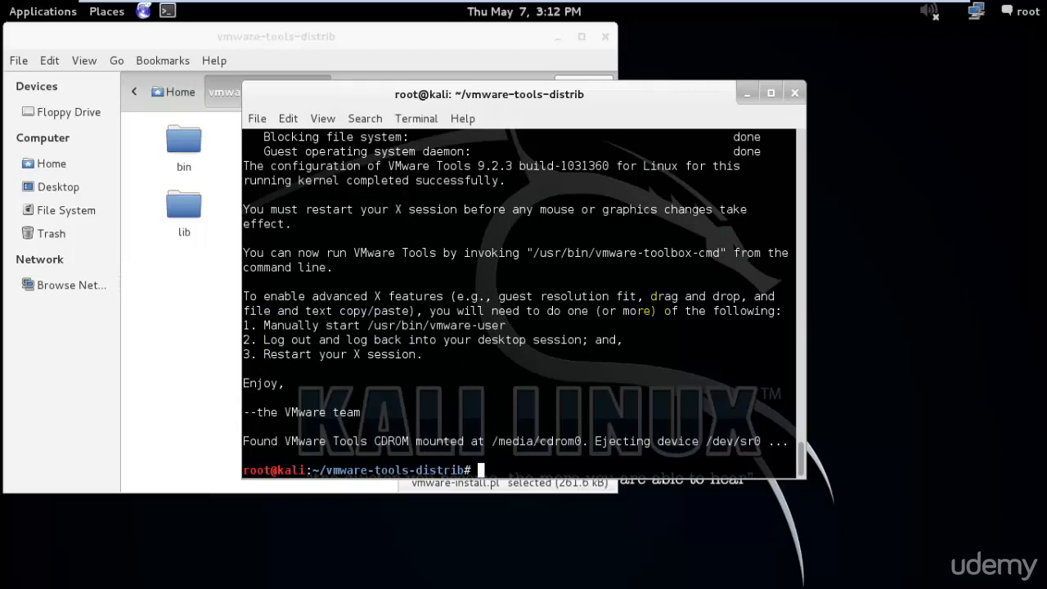
# Exit the terminal and delete the vmware-tools-distrib folder and the VMwareTools-9.2.3-1031360.tar.gz archive from the Home folder
pyautogui.write('xit')
pyautogui.press('Return')
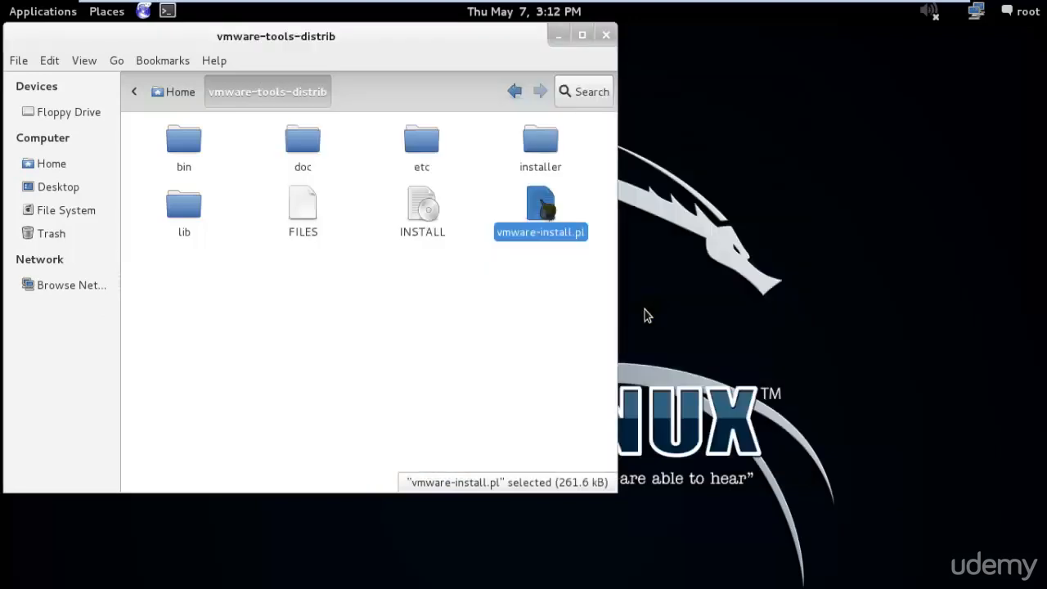
pyautogui.click(490, 48)
pyautogui.moveTo(491, 48); pyautogui.dragTo(564, 69)
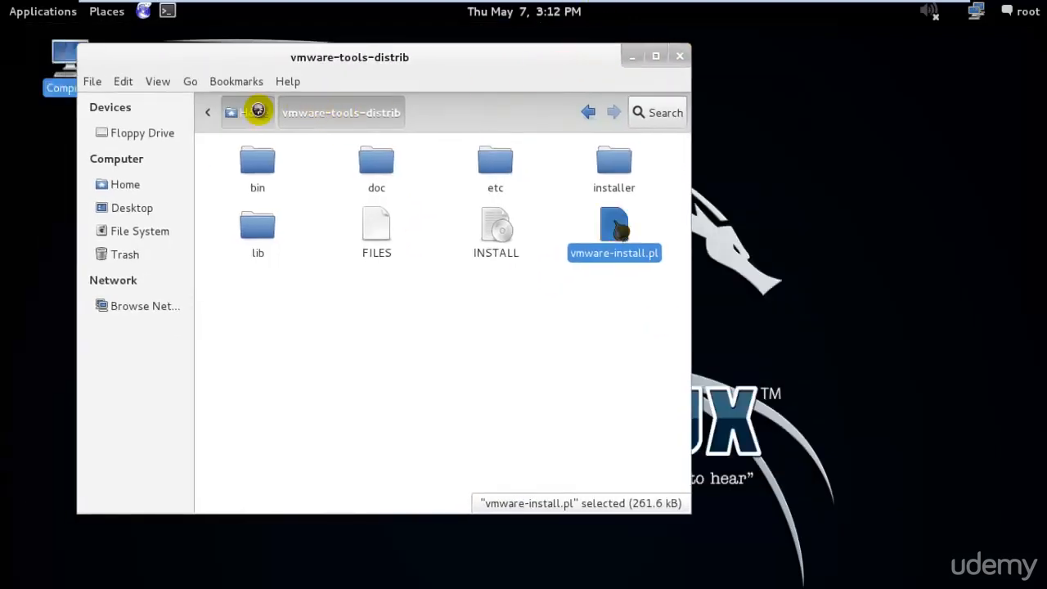
pyautogui.click(252, 112)
pyautogui.moveTo(544, 292); pyautogui.dragTo(385, 169)
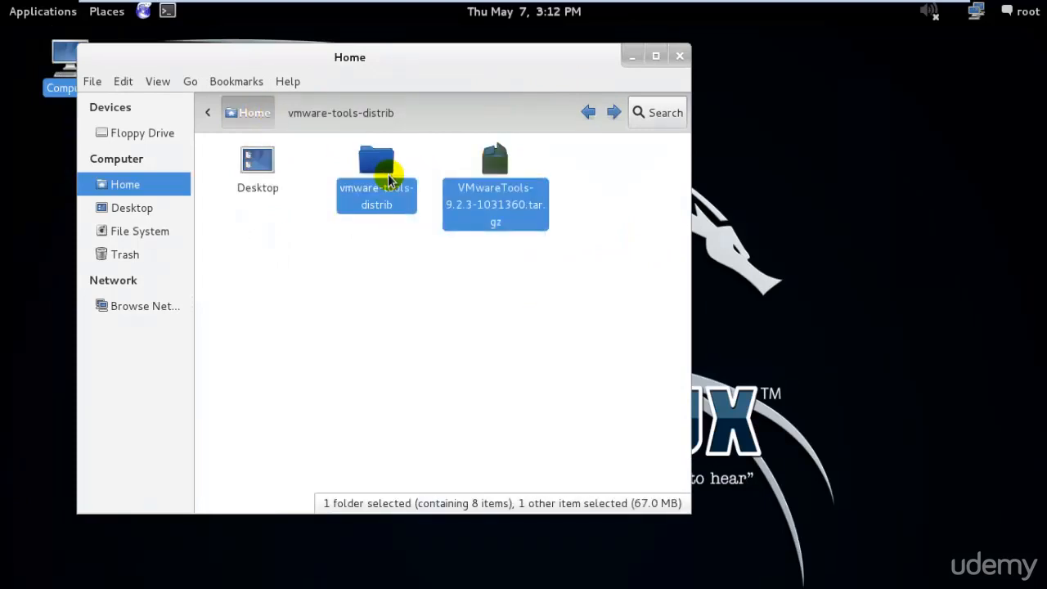
pyautogui.press('Delete')
pyautogui.click(679, 55)
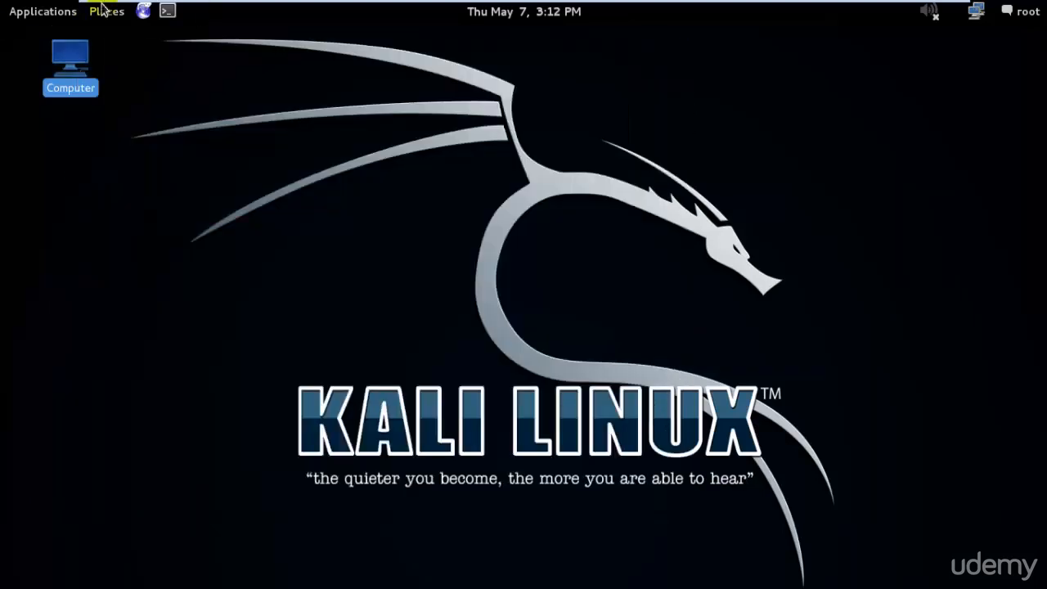
# Open a new terminal and restart Kali Linux with the reboot command
pyautogui.click(169, 9)
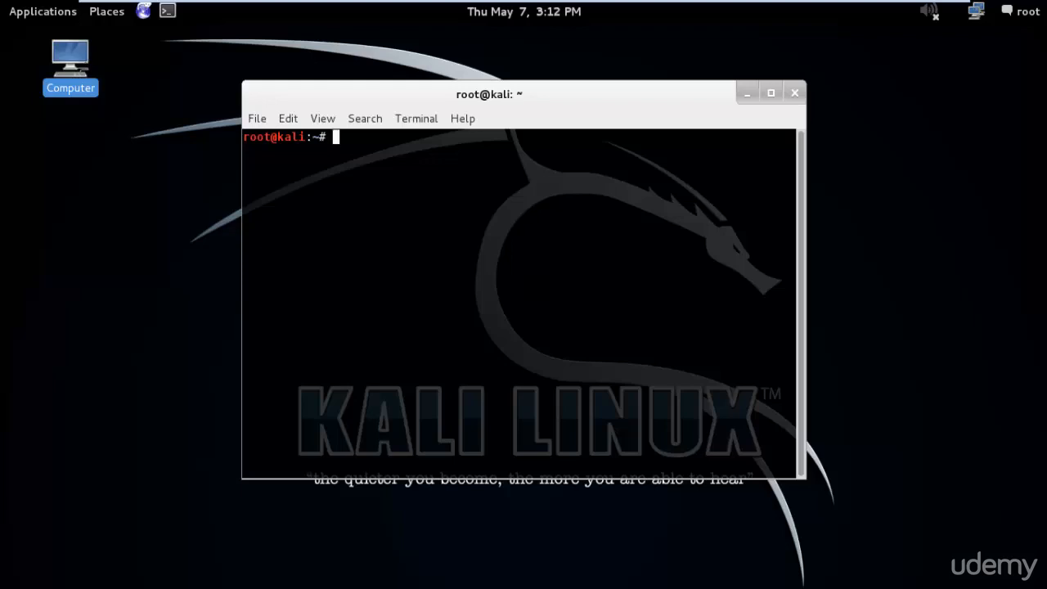
pyautogui.write('reboot')
pyautogui.press('Return')
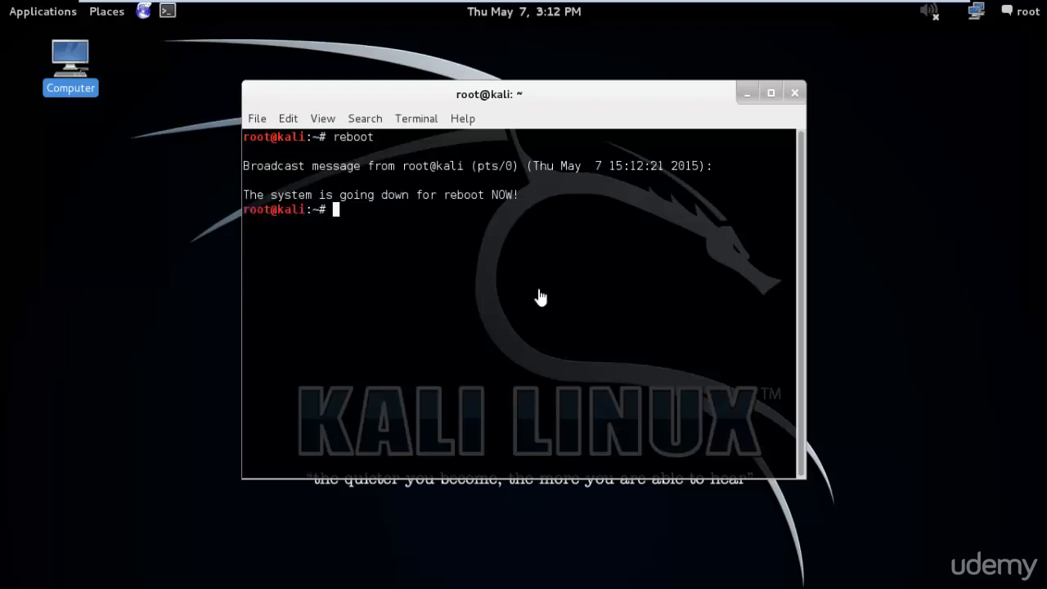
# Leave full screen and boot the entry Kali GNU/Linux, with Linux 3.18.0-kali1-686-pae
pyautogui.moveTo(870, 5)
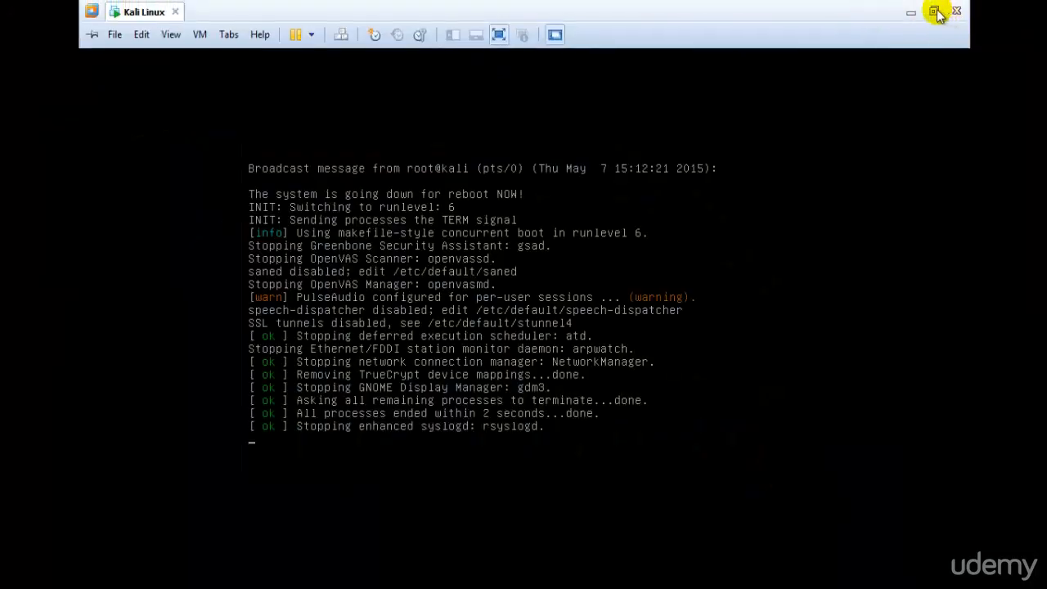
pyautogui.click(934, 11)
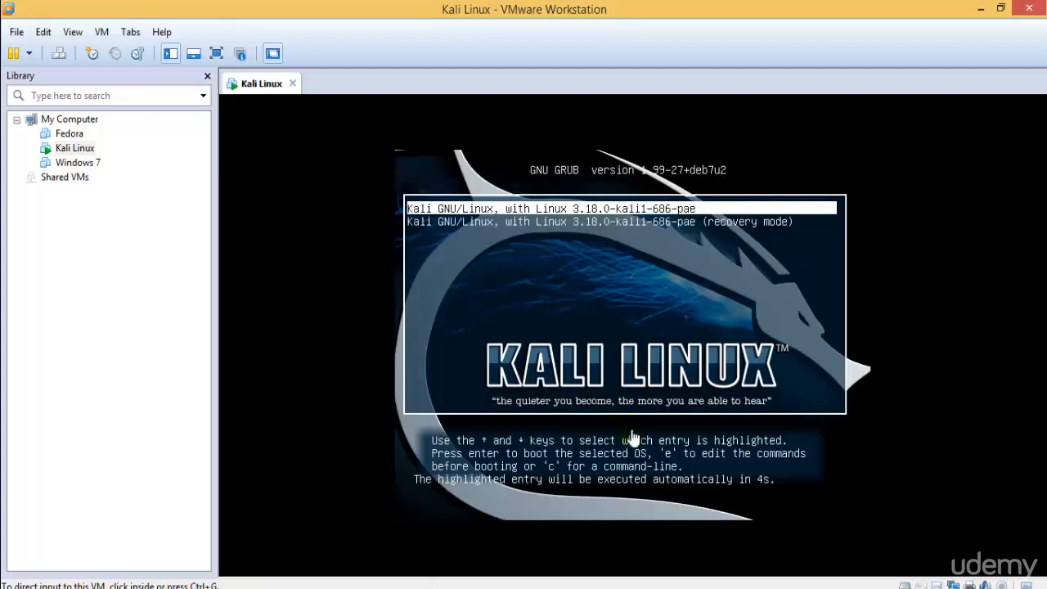
pyautogui.click(684, 292)
pyautogui.press('Down')
pyautogui.press('Up')
pyautogui.press('Return')
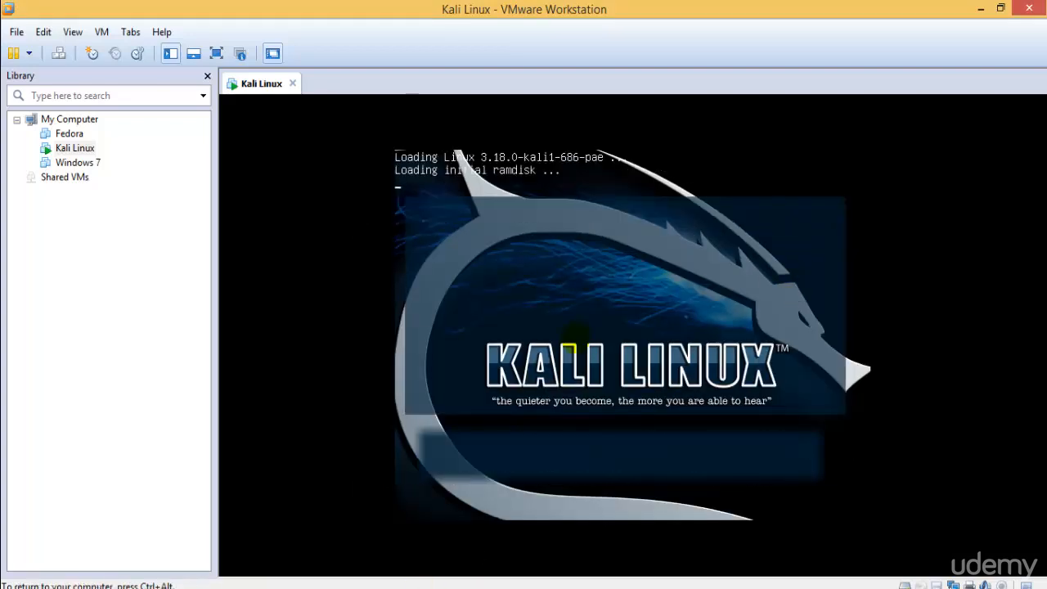